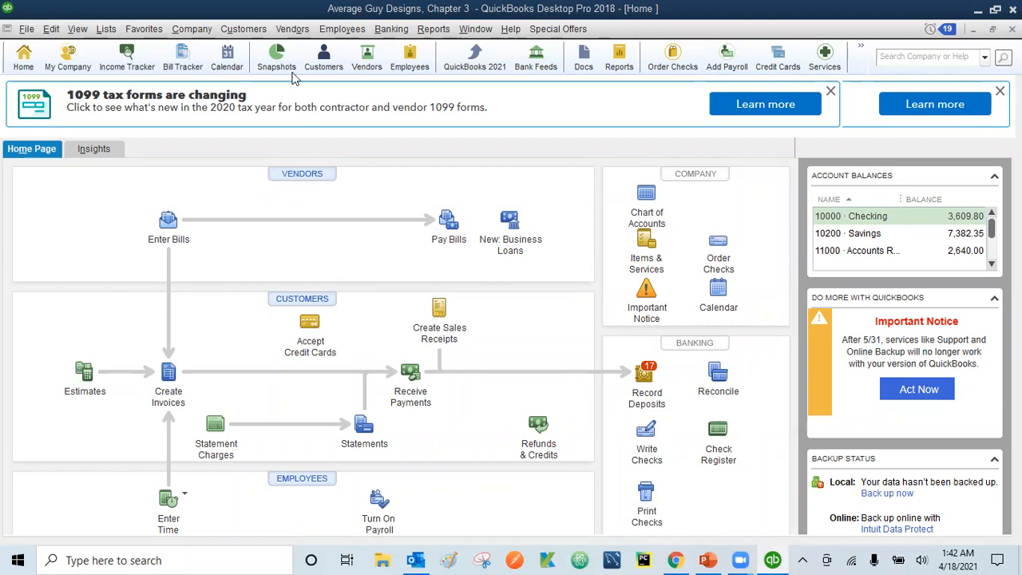
click(294, 30)
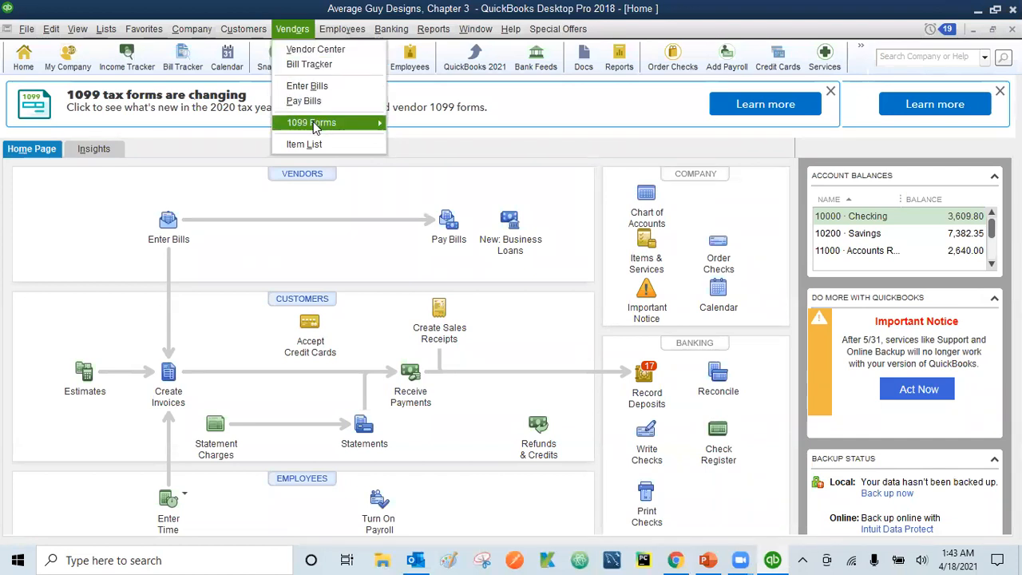
mouse_move(316, 127)
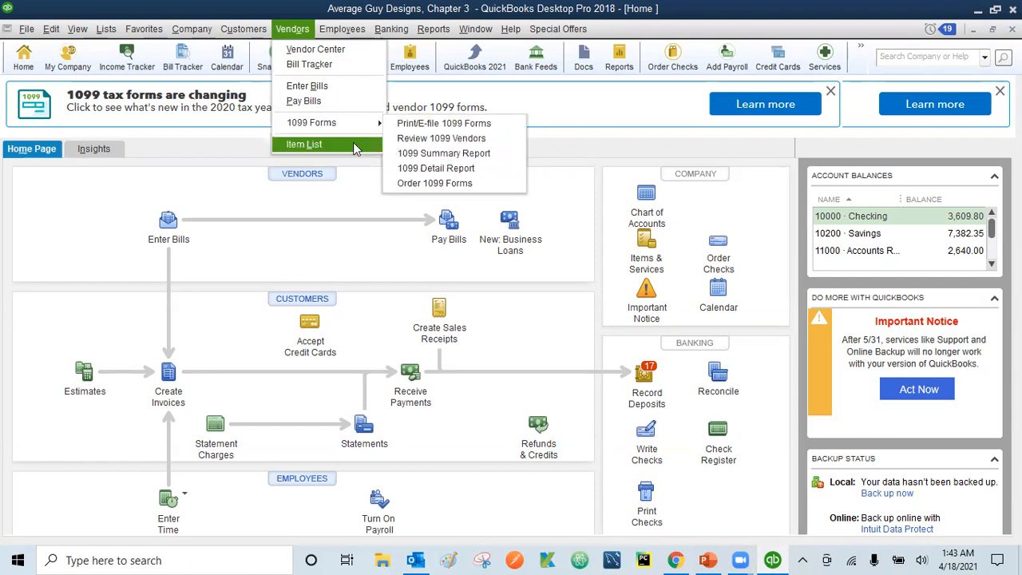
click(293, 36)
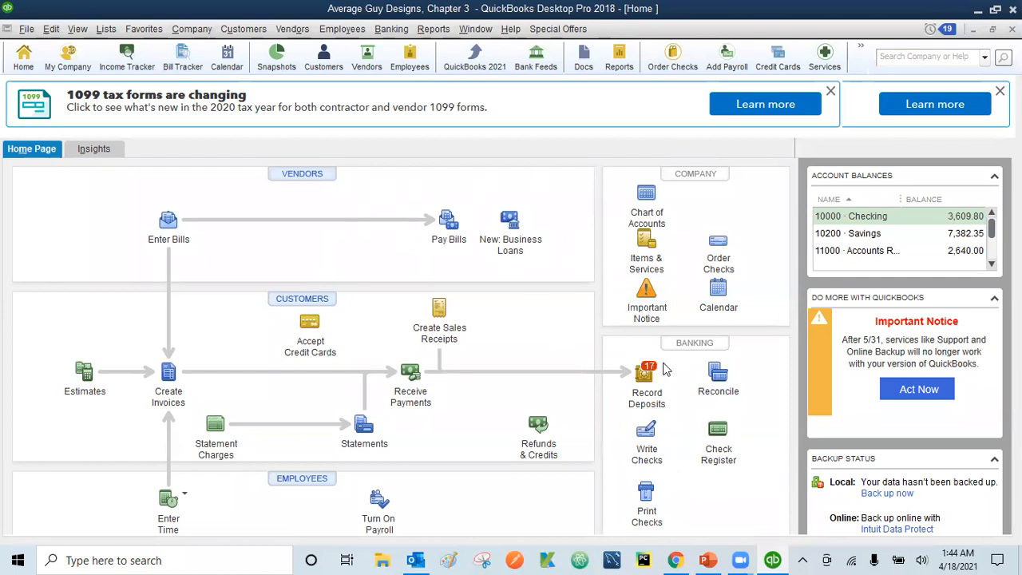
click(391, 31)
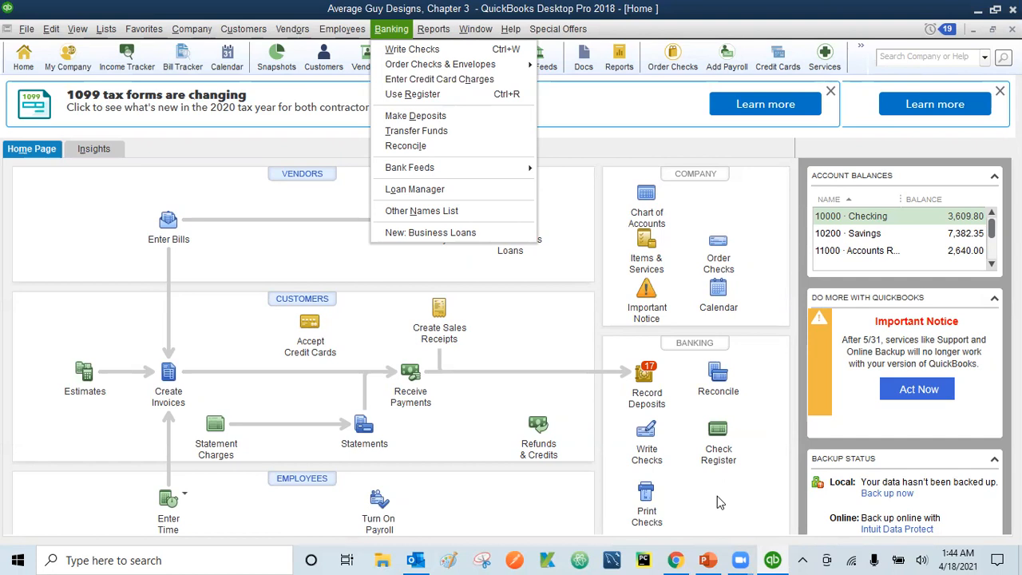
click(577, 302)
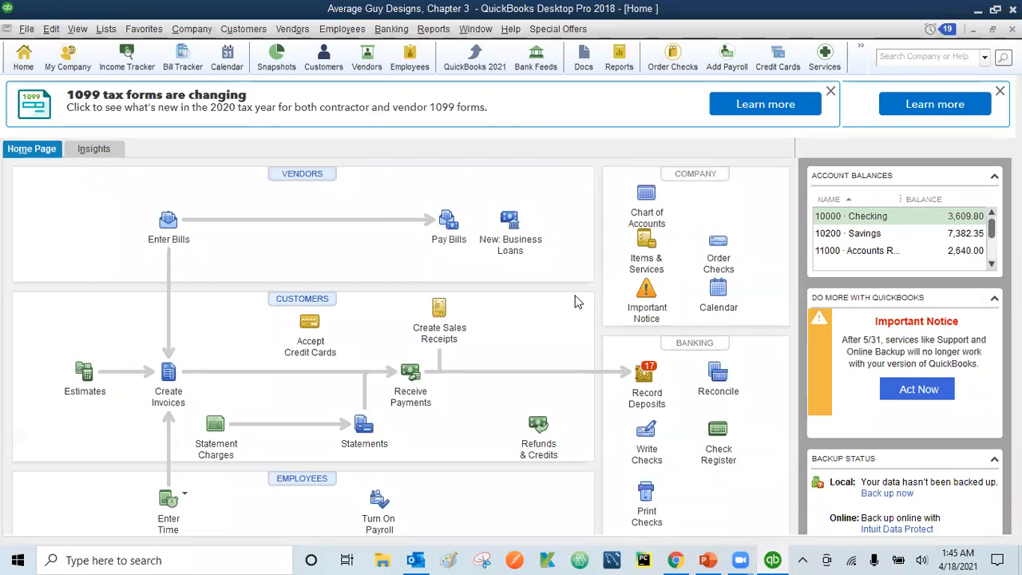
Step: Start a new vendor bill and choose GJB Wireless, Inc. as the vendor
click(168, 219)
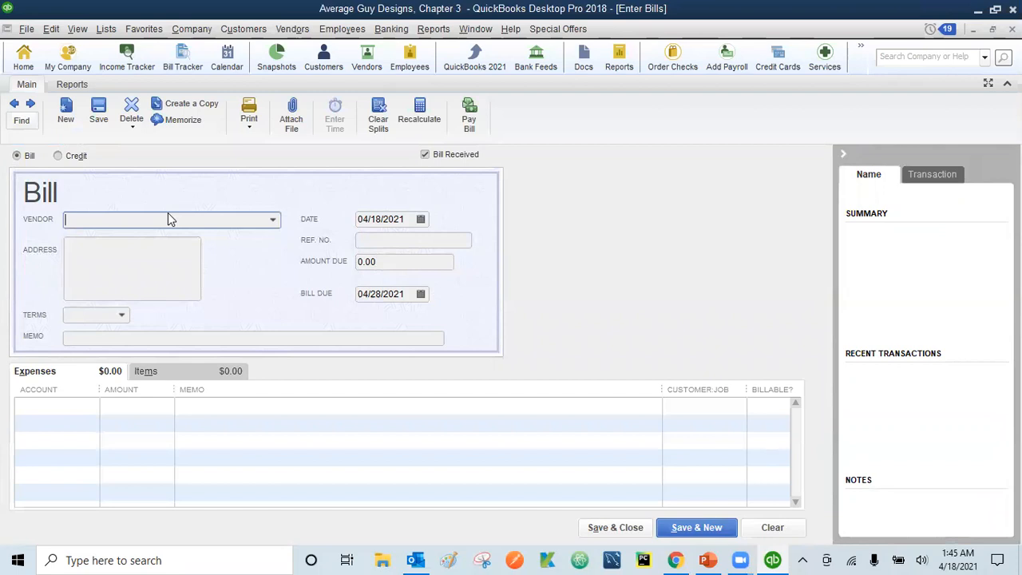
click(274, 224)
click(274, 224)
click(274, 224)
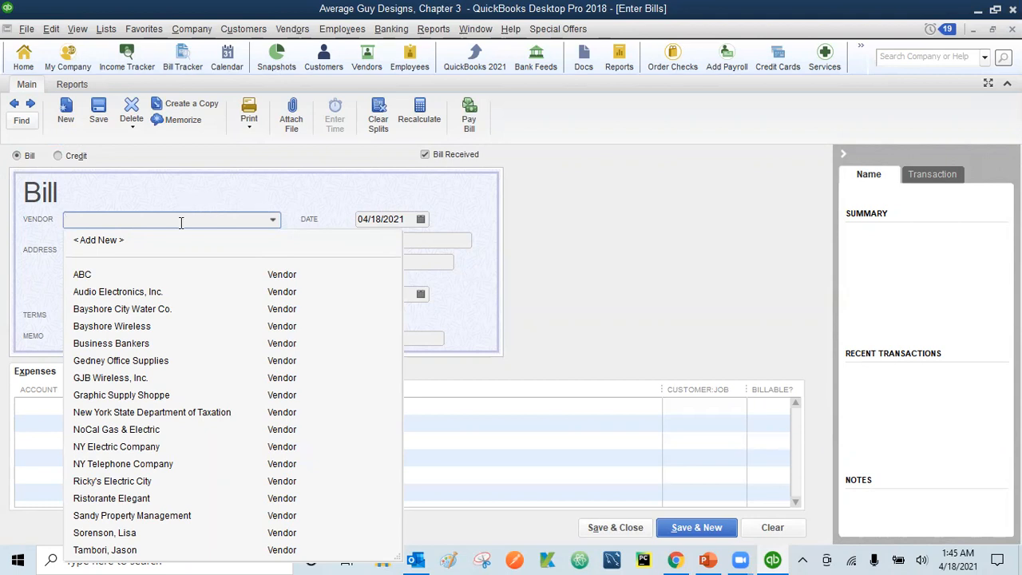
text(G)
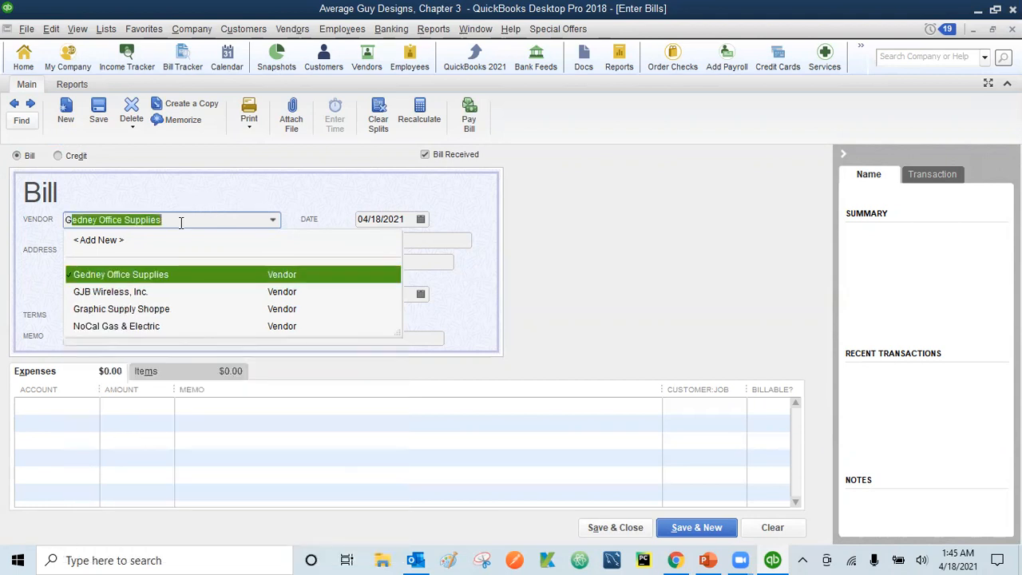
text(JB Wireless, Inc.)
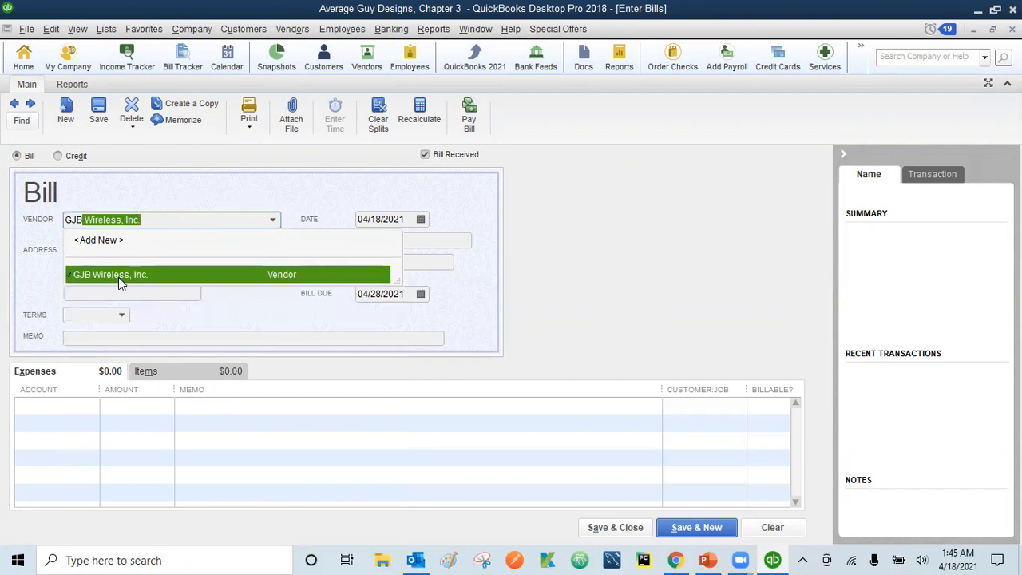
click(124, 276)
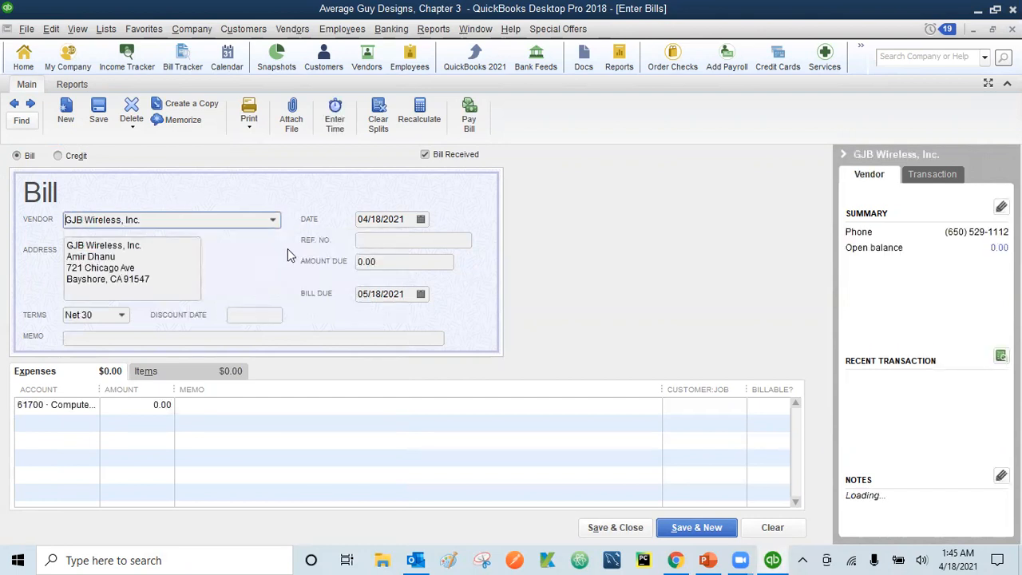
Step: Date the bill 09/10/2023, with reference number "Inv 0616 08/2023" and an amount due of 61.28
click(402, 220)
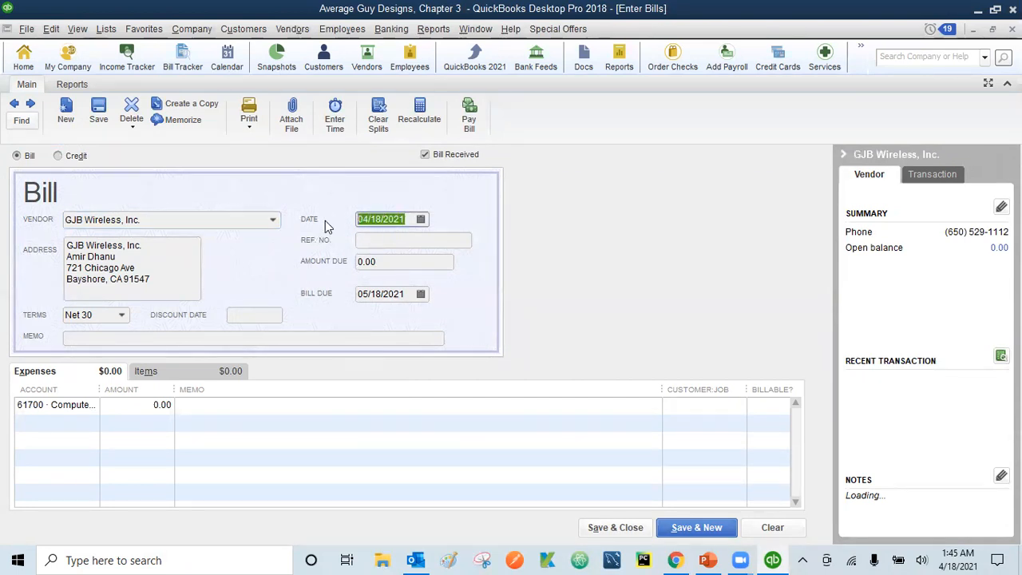
text(091023)
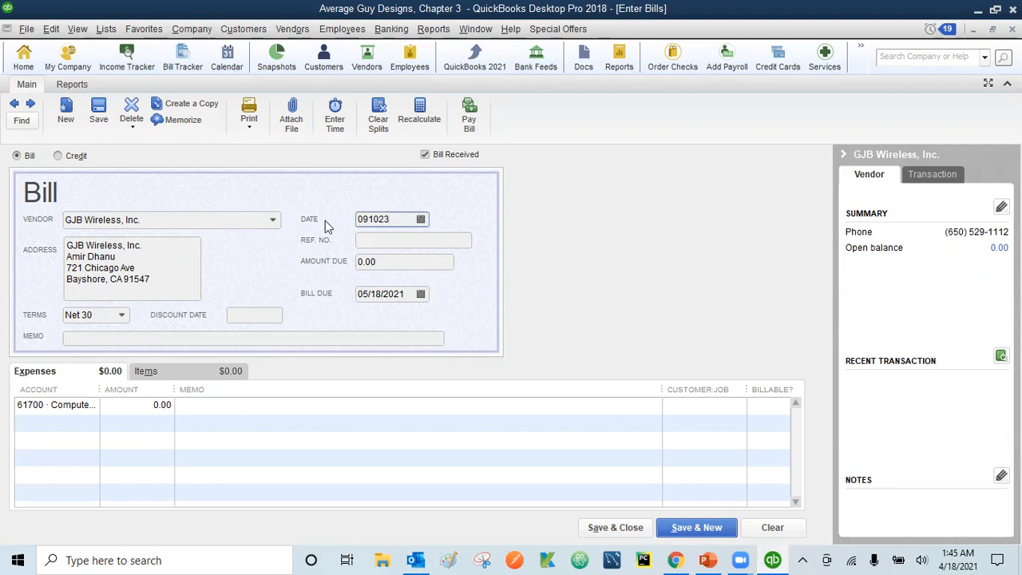
key(Tab)
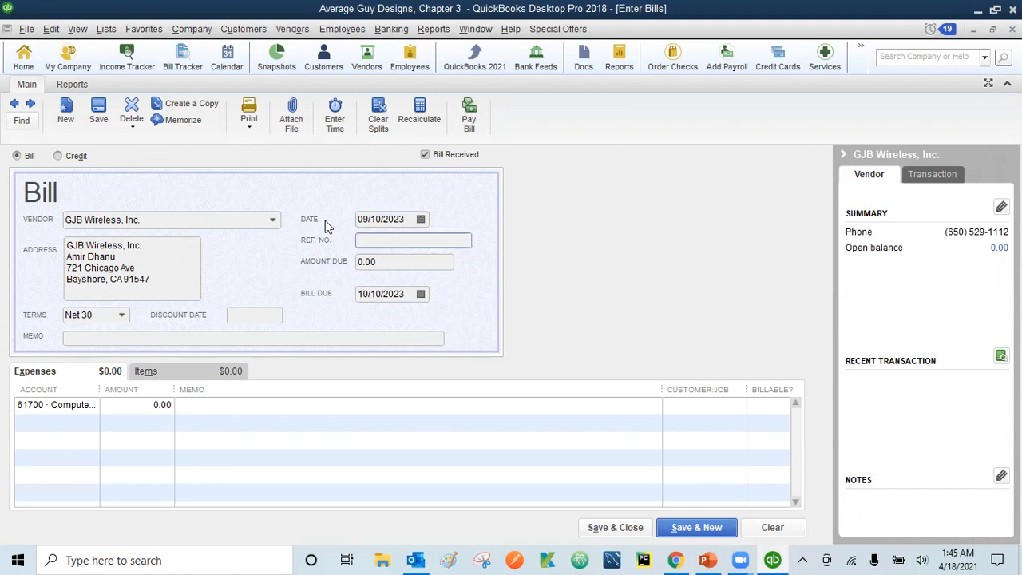
text(Inv 0616 08/2023)
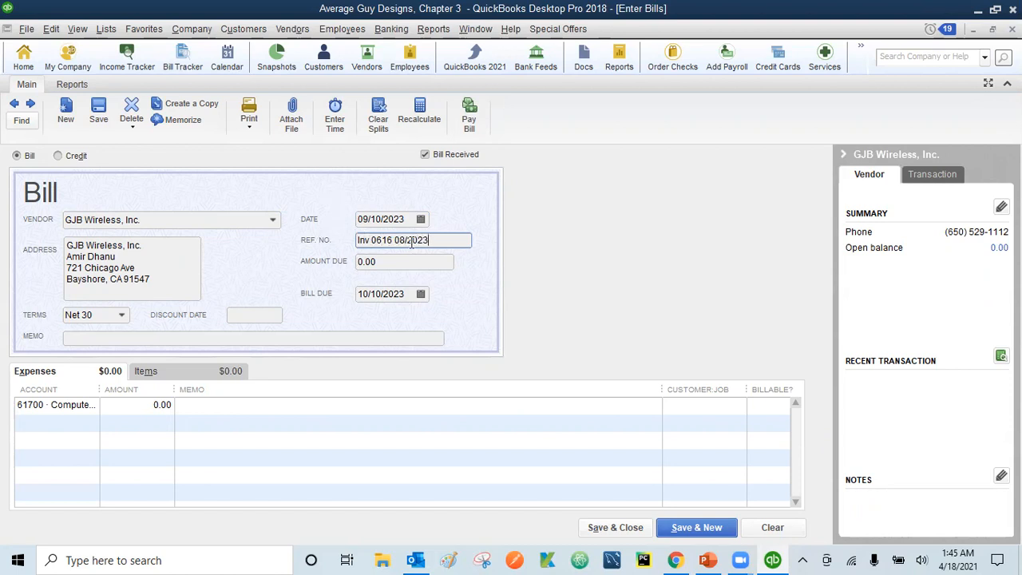
drag(395, 261, 357, 266)
text(61.28)
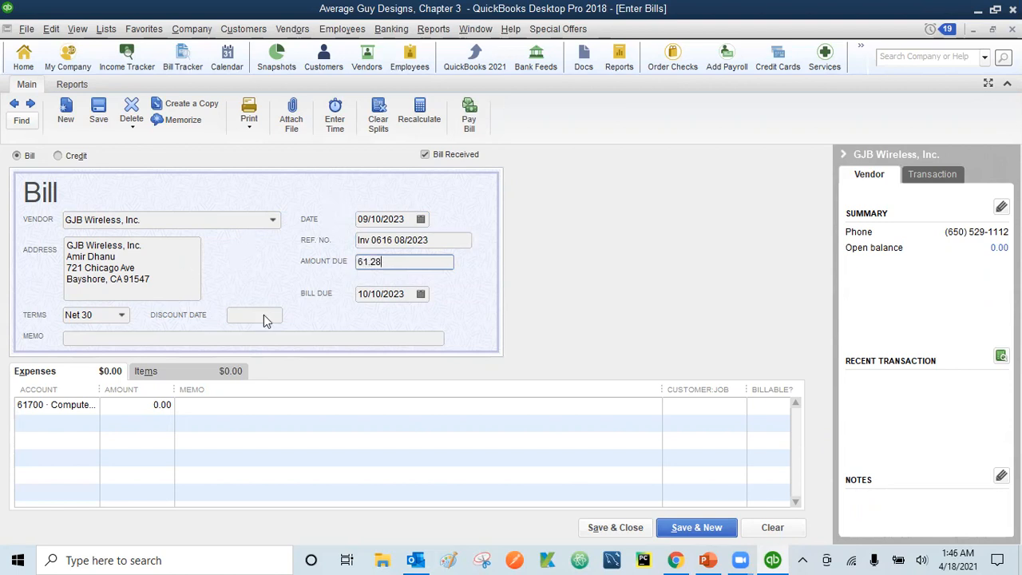
Step: Fill in the bill's memo as "GJB Wireless, Inc. - Inv 0616 08/2023", reusing the vendor name and reference number
drag(140, 221, 52, 224)
key(ctrl+c)
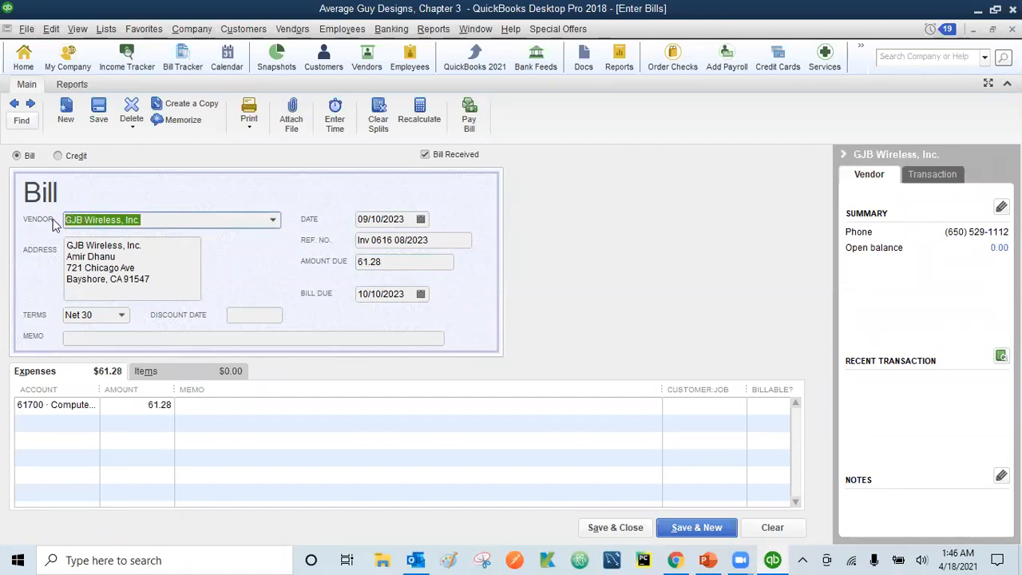
click(138, 337)
key(ctrl+v)
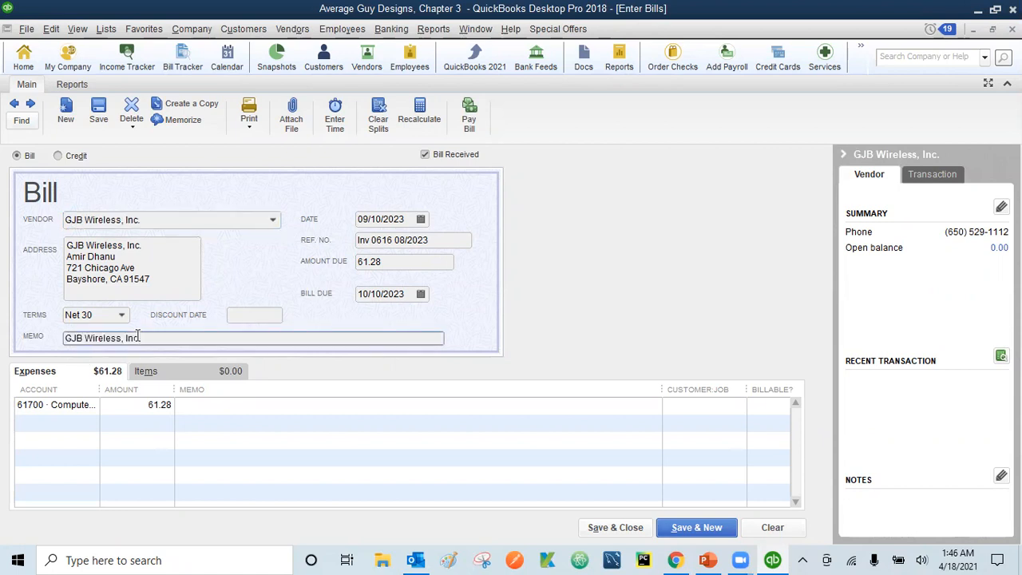
click(414, 240)
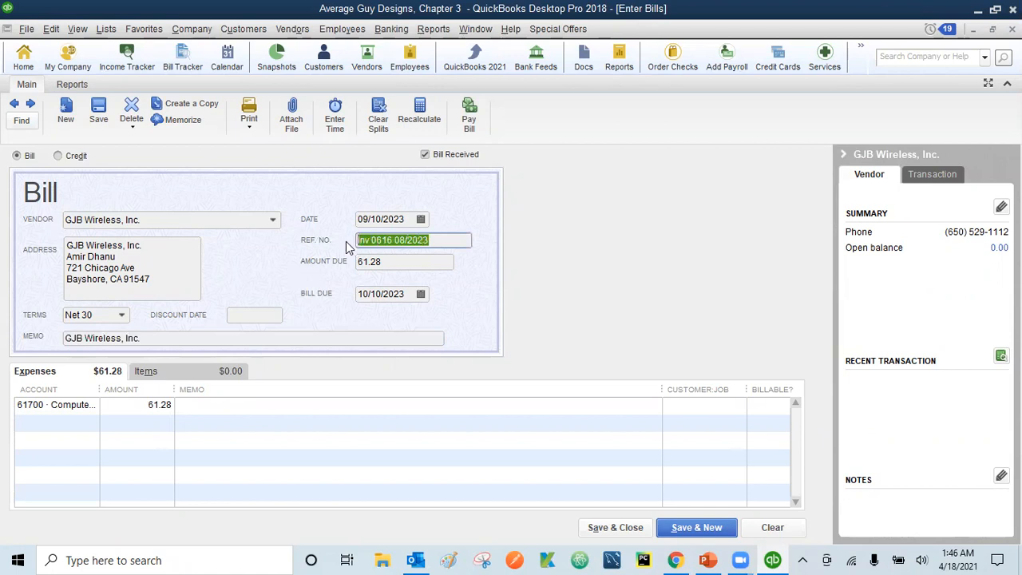
click(168, 338)
text(-)
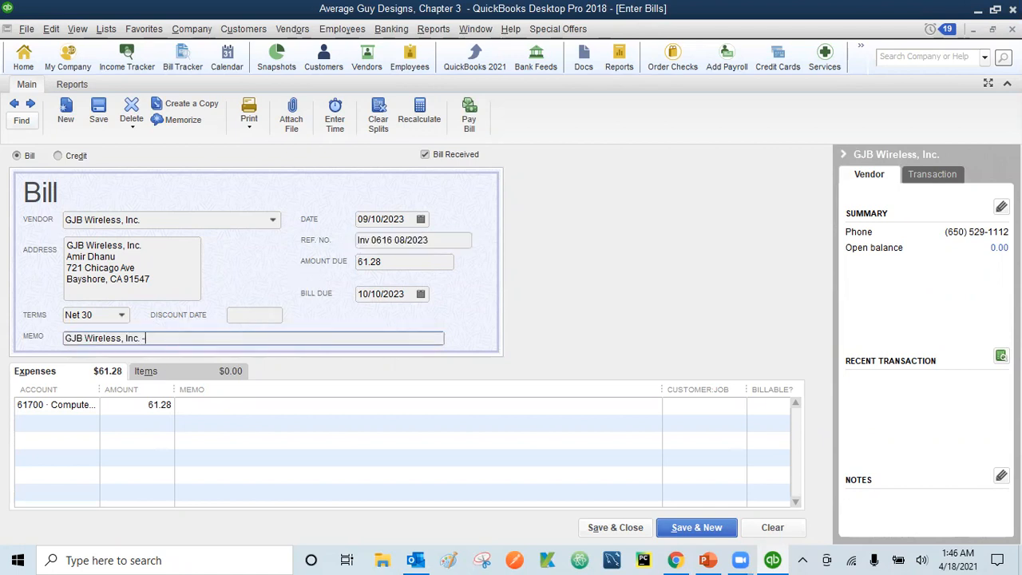
text(Inv 0616 08/2023)
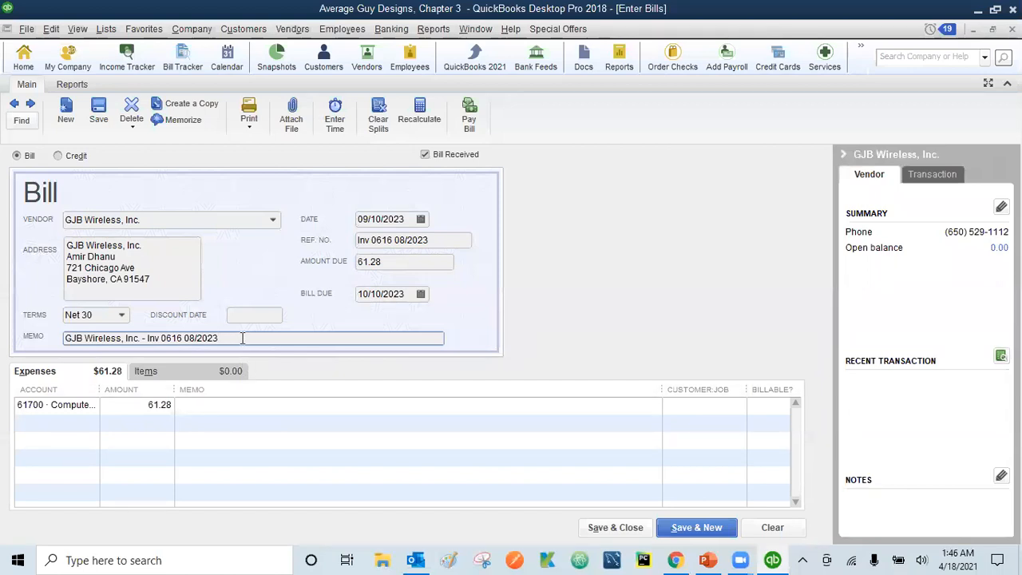
Step: Copy the bill's memo into the memo of the 61700 expense line, and save and close the bill
drag(242, 338, 44, 335)
key(ctrl+c)
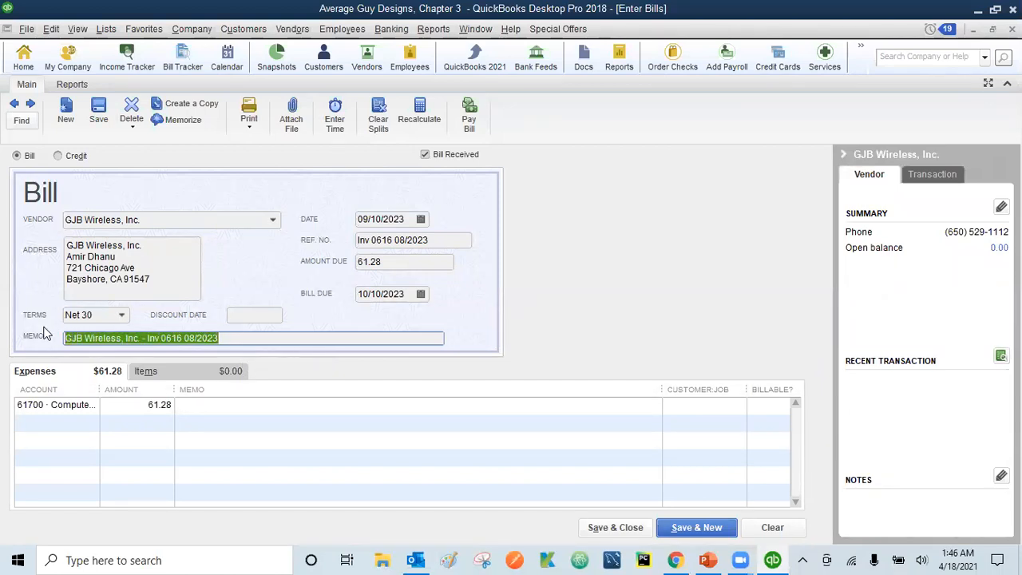
click(209, 406)
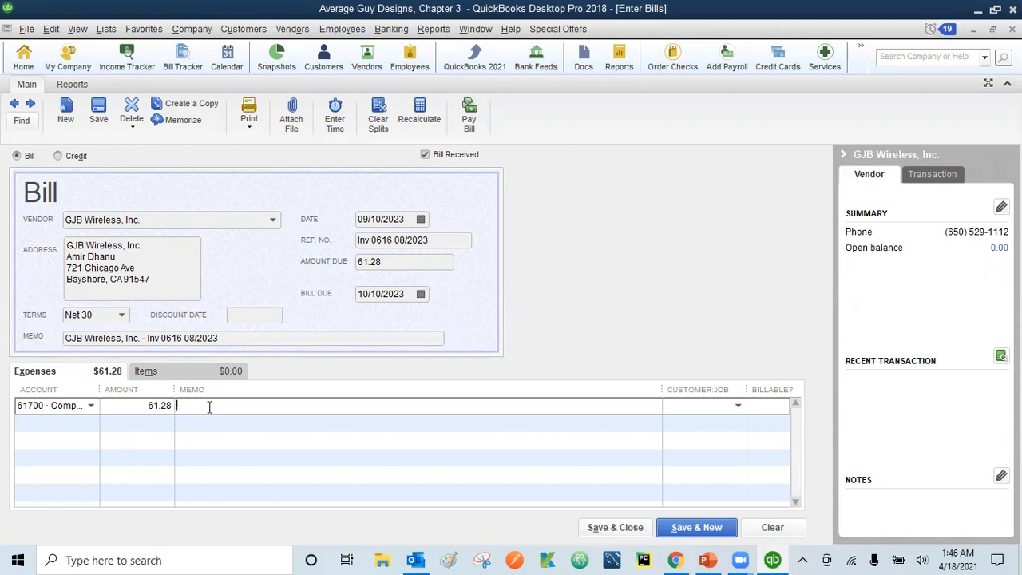
key(ctrl+v)
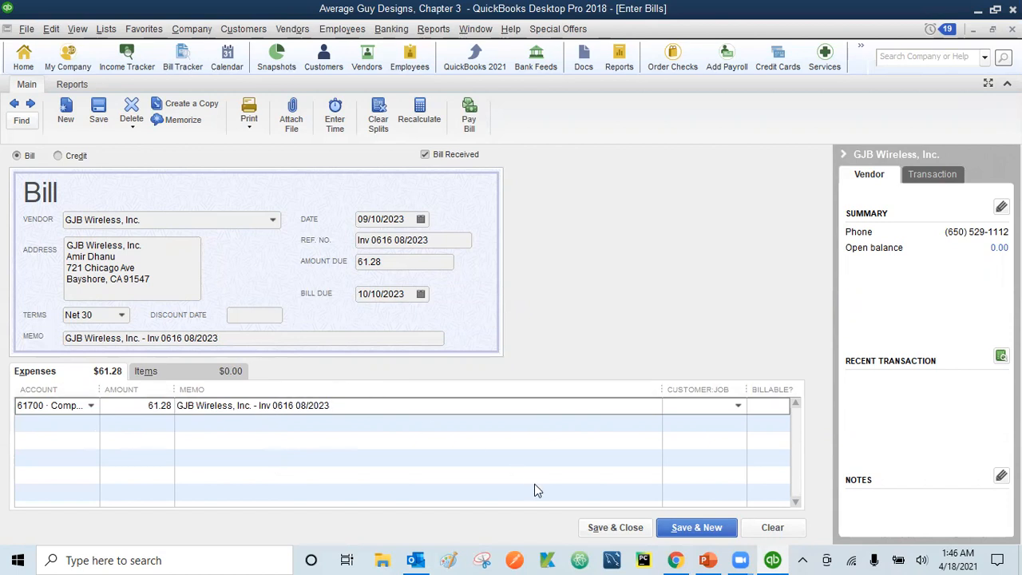
click(607, 528)
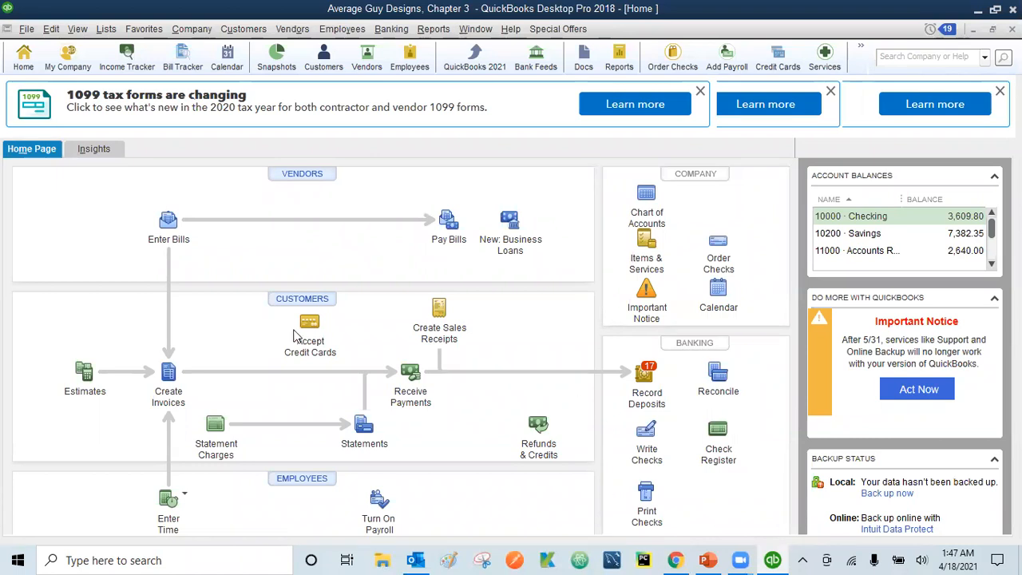
Step: Start another bill for the new vendor "Rankin Family Insurance" and choose to set up its detailed vendor record
click(169, 224)
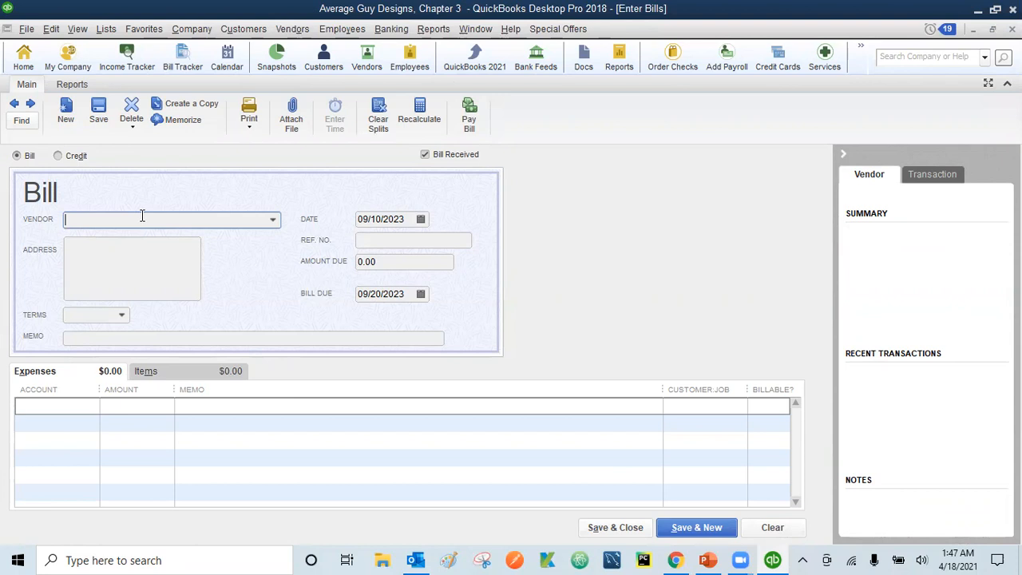
click(273, 219)
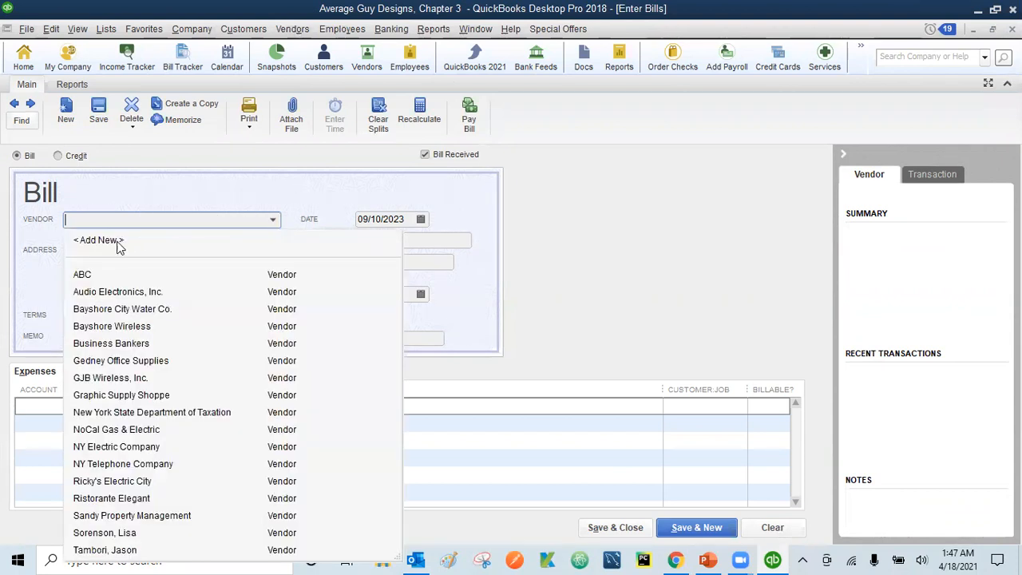
click(134, 182)
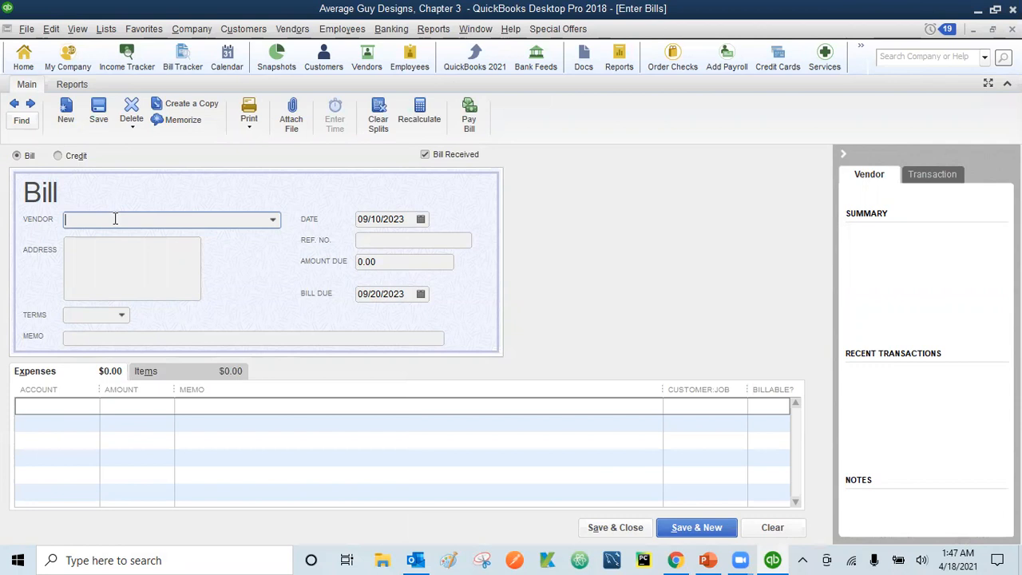
text(Rankin)
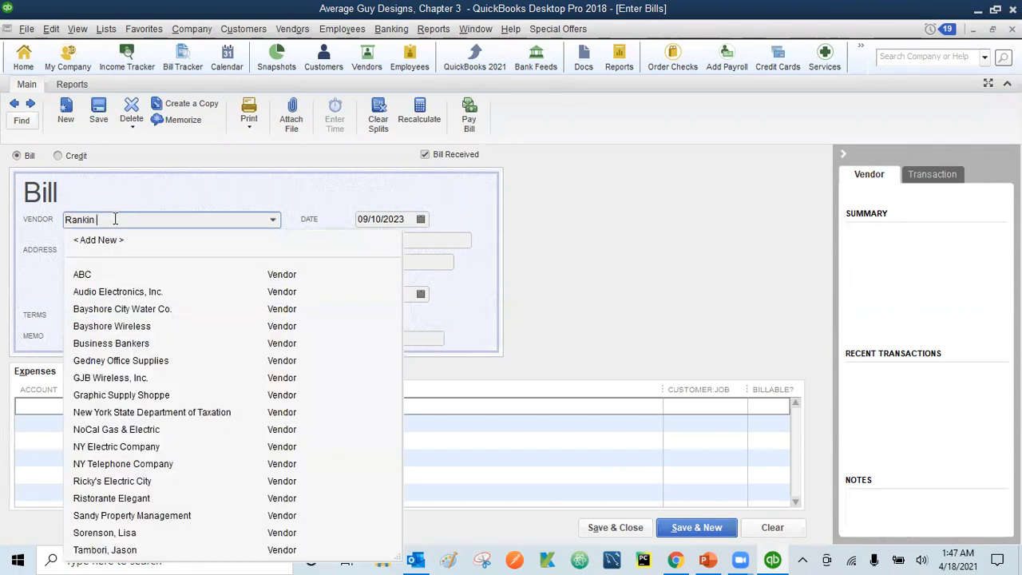
text( Family Insurance)
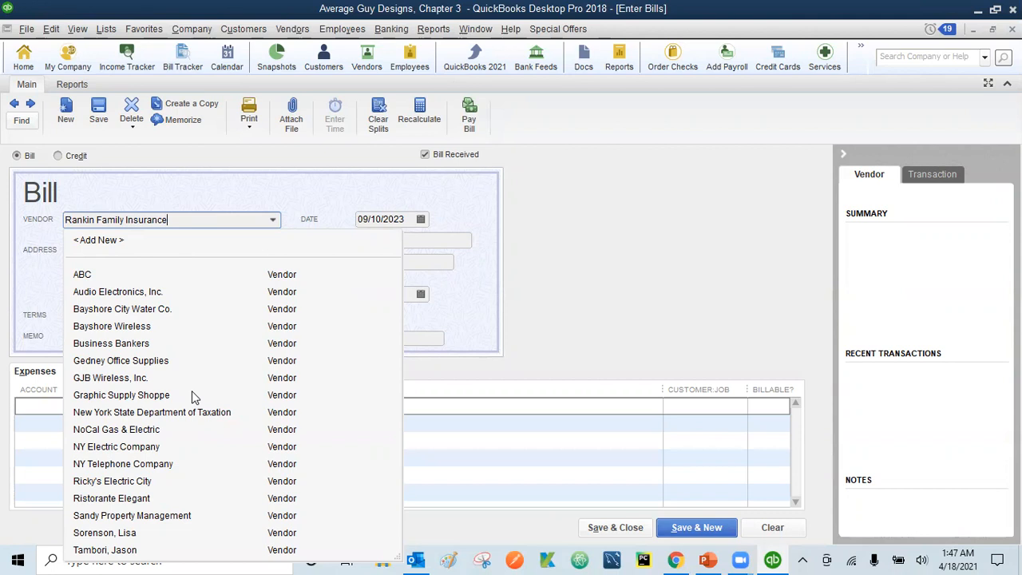
key(Tab)
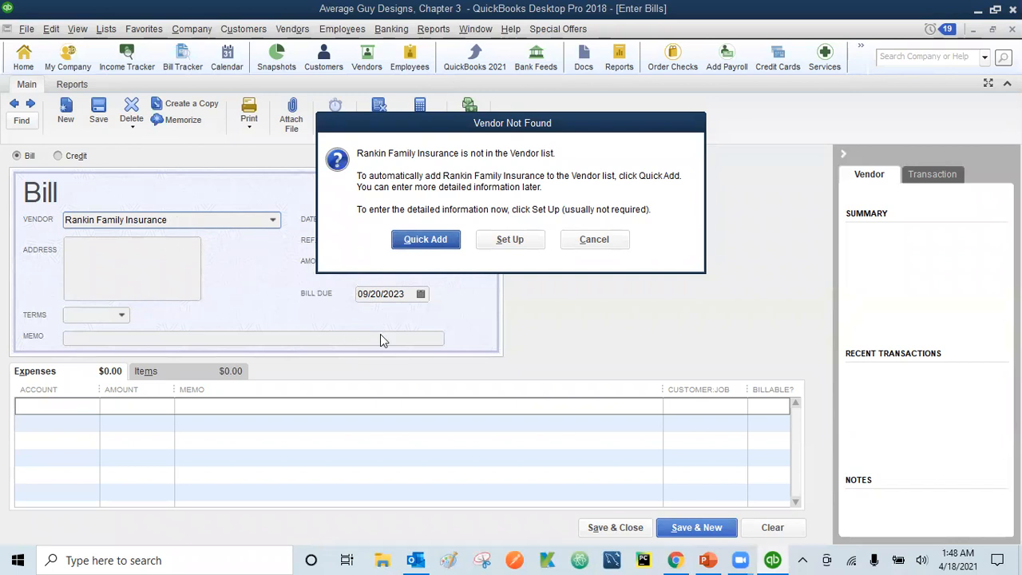
click(510, 240)
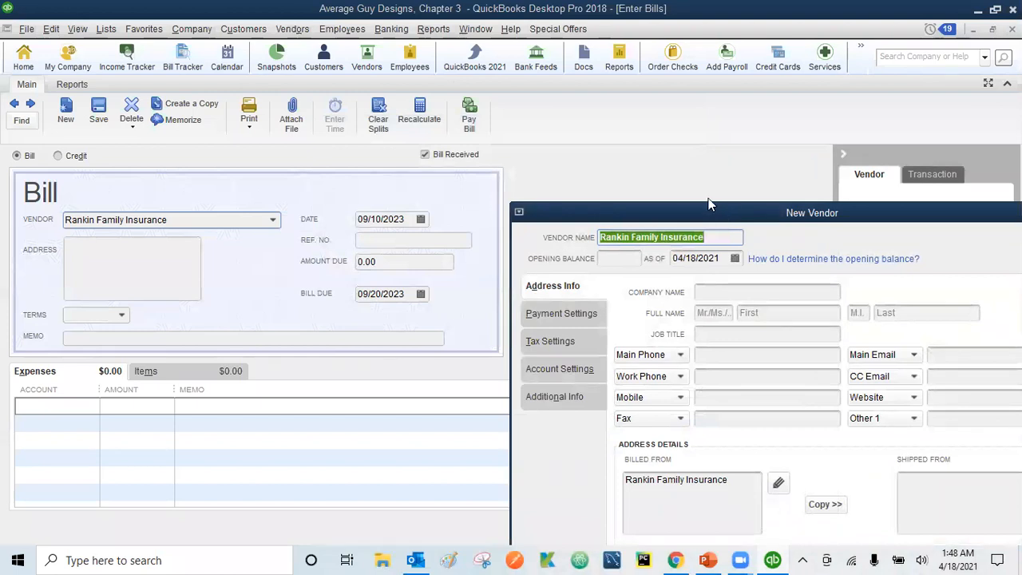
Step: Set the new vendor's company name to "Rankin Family Insurance", copied from the vendor name
drag(709, 203, 403, 106)
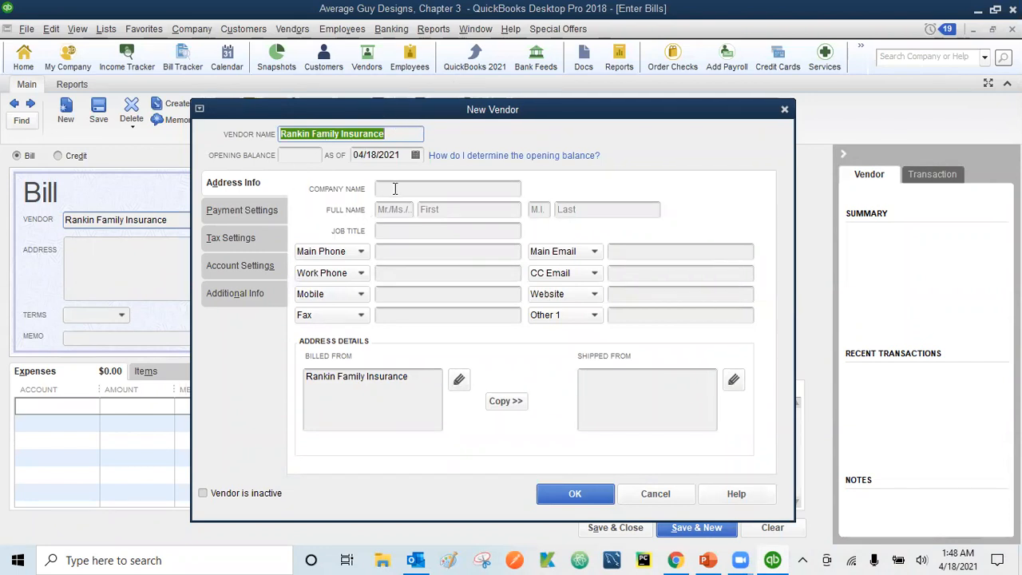
click(395, 189)
click(400, 134)
key(ctrl+c)
click(405, 188)
key(ctrl+v)
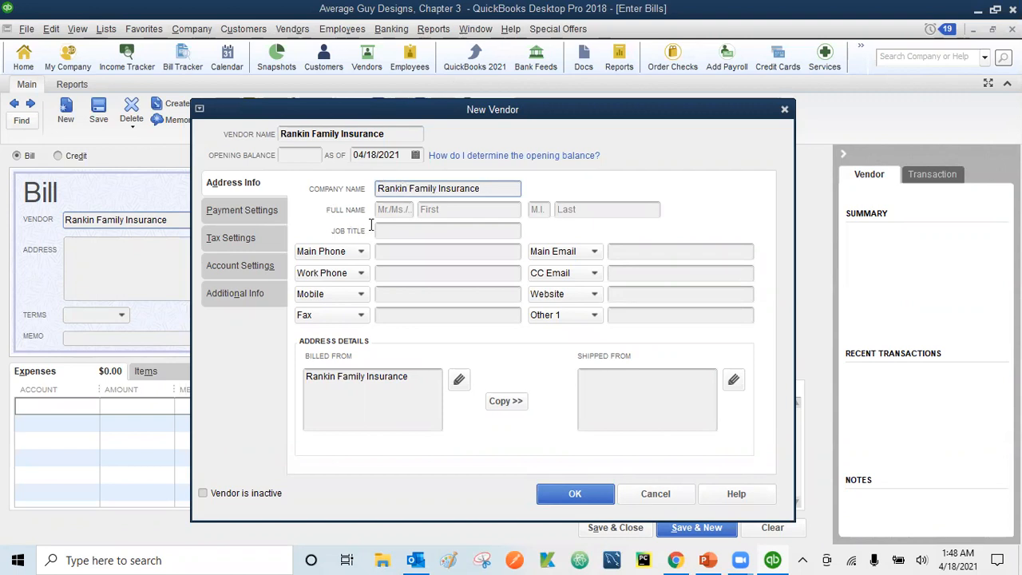
Step: Enter the vendor contact's title "Mrs" along with the contact's first and last name
click(406, 209)
text(Mrs)
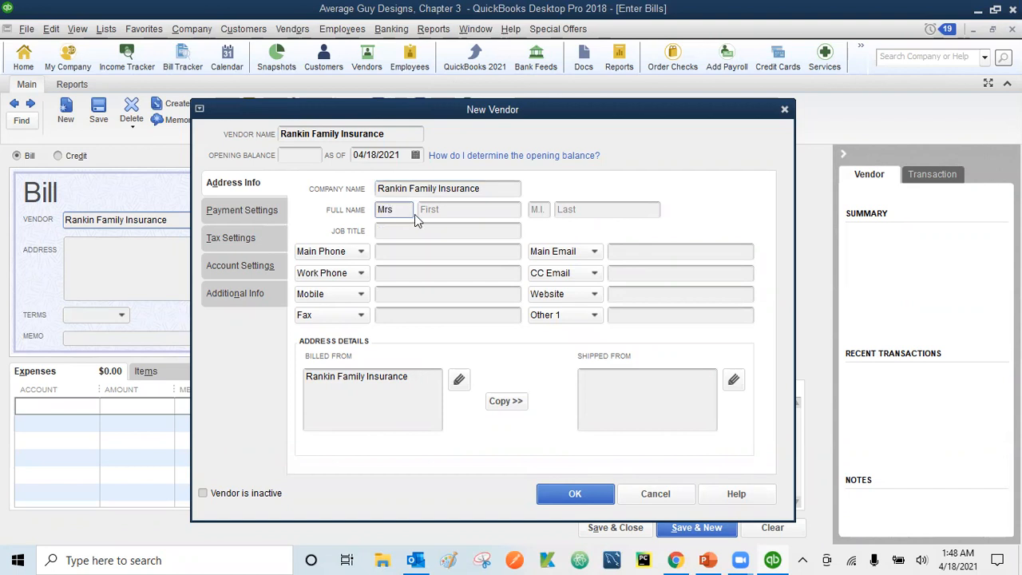
click(456, 211)
text(Mary)
click(615, 209)
text(Rankin)
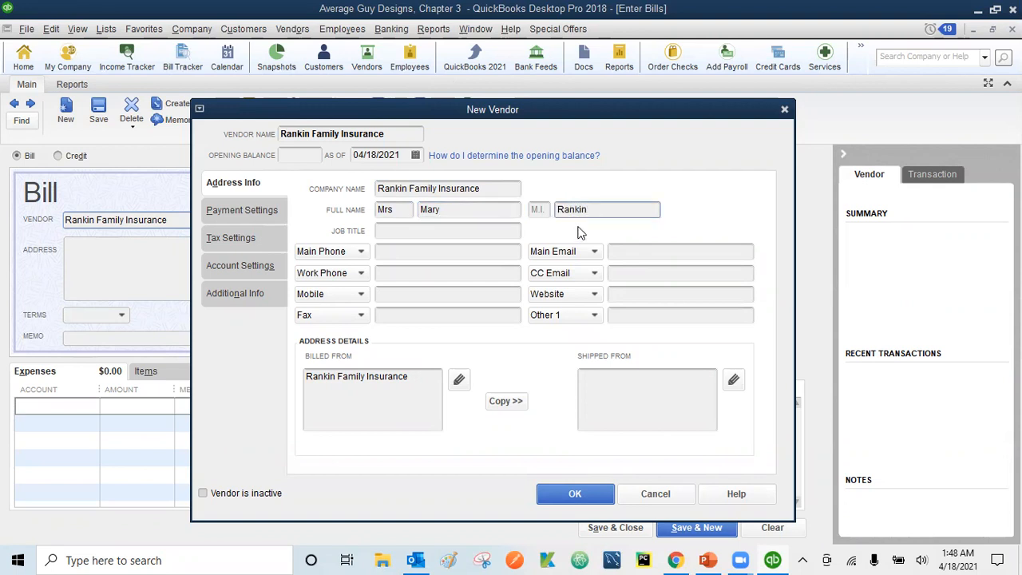
Step: Enter the vendor contact's job title "Owner / Agent" and fill in the vendor's main phone number
click(413, 233)
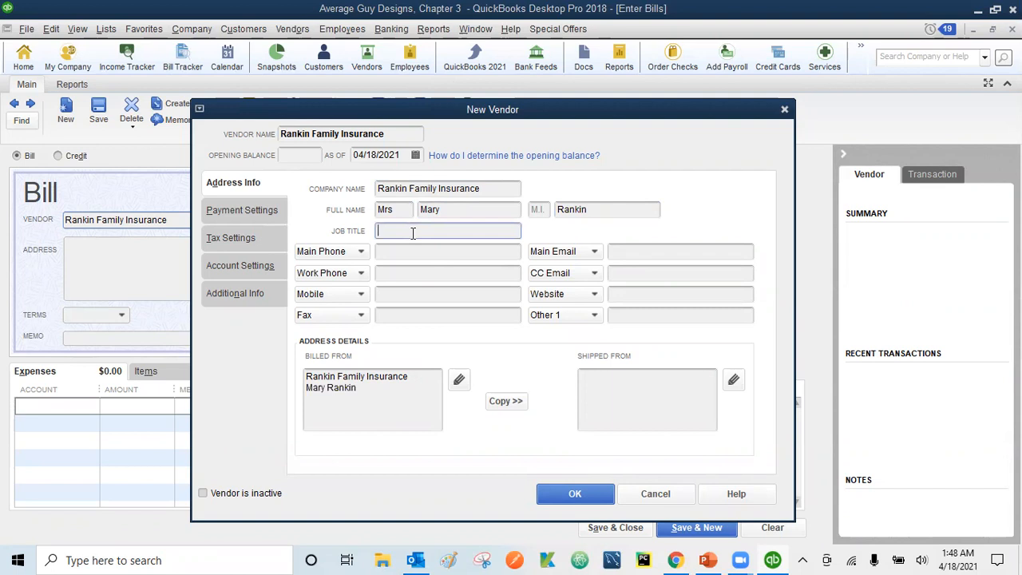
text(Owner / Agent)
click(407, 254)
text((6)
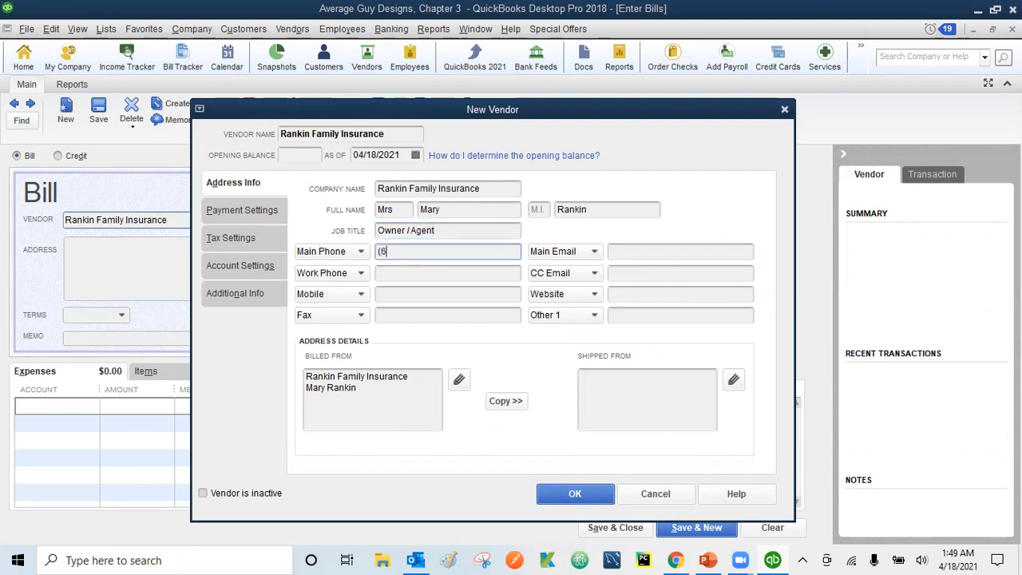
text(50) 555)
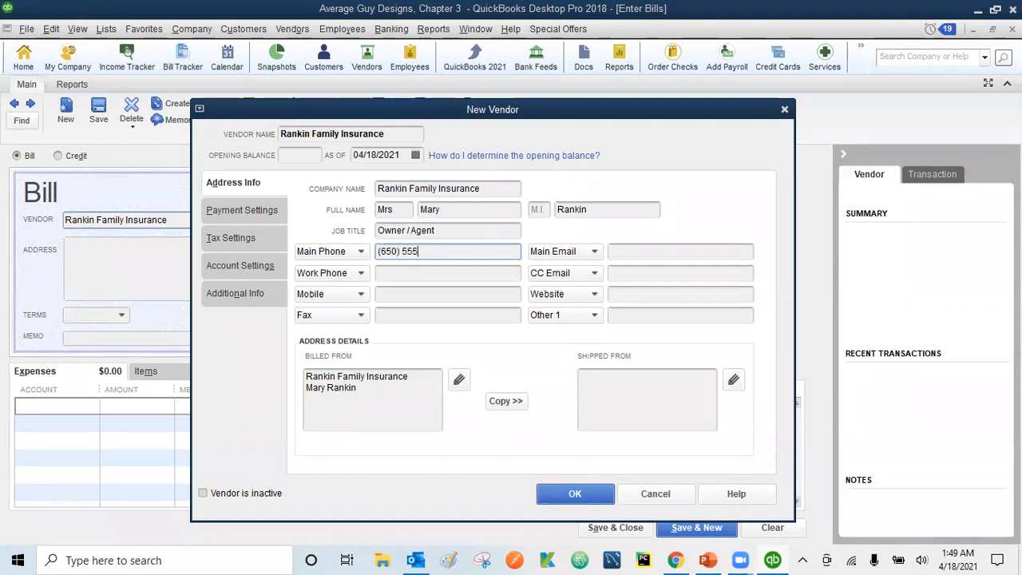
text(-7762)
Step: Edit the billed-from address and move "Rankin Family Insurance" from the city into the street address block
click(459, 381)
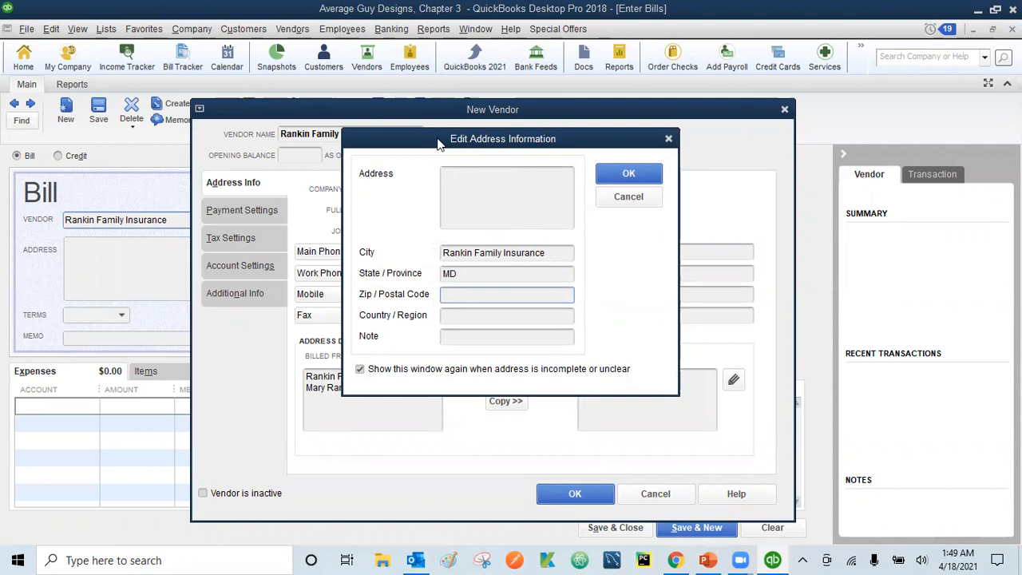
drag(437, 142, 613, 124)
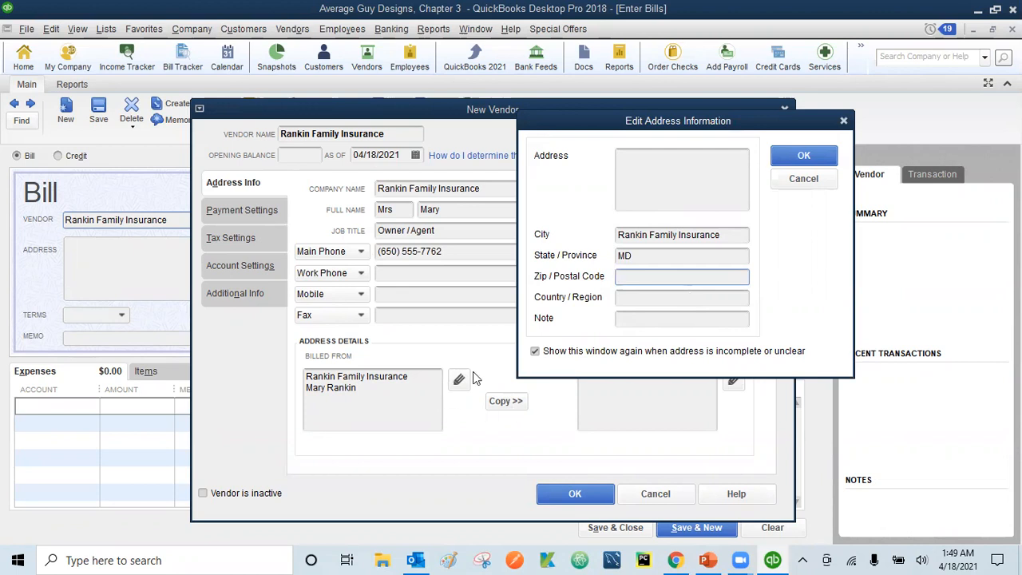
click(725, 234)
drag(724, 234, 602, 232)
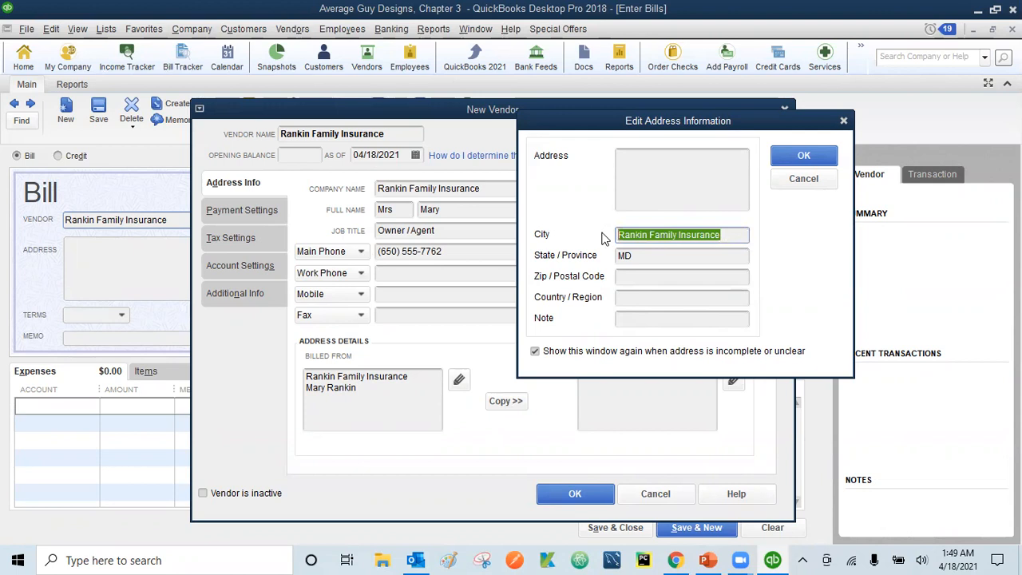
key(ctrl+x)
click(642, 165)
key(ctrl+v)
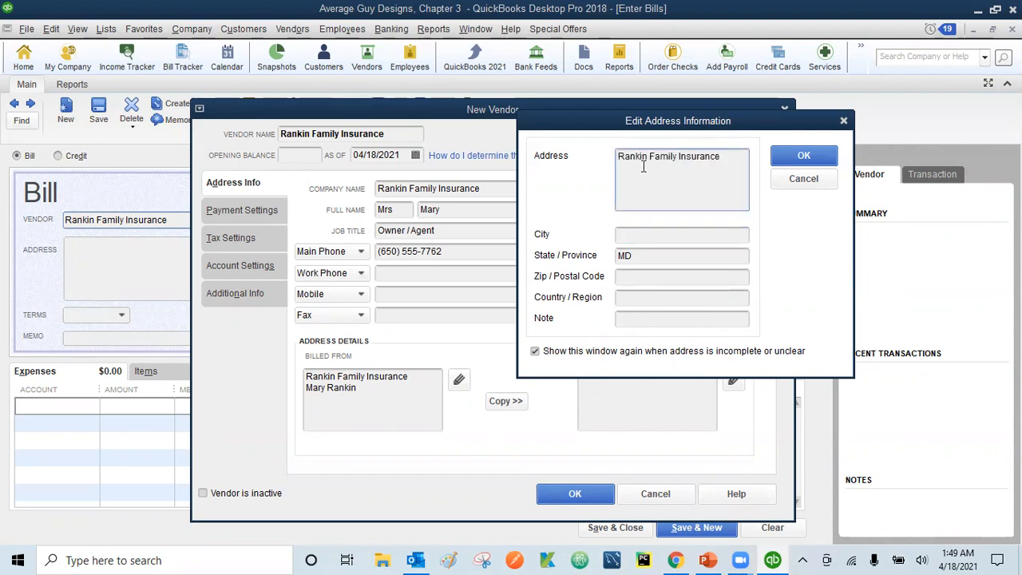
Step: Add the contact's title and full name and the street address as two further lines below the company name in the address block
key(Return)
text(Mrs Mary Rankin)
key(Return)
text(1456 PINE)
key(BackSpace)
key(BackSpace)
key(BackSpace)
text(ine S)
text(tre)
key(BackSpace)
key(BackSpace)
text(.)
Step: Fill in the billed-from city, state and zip code, and confirm the address
click(649, 234)
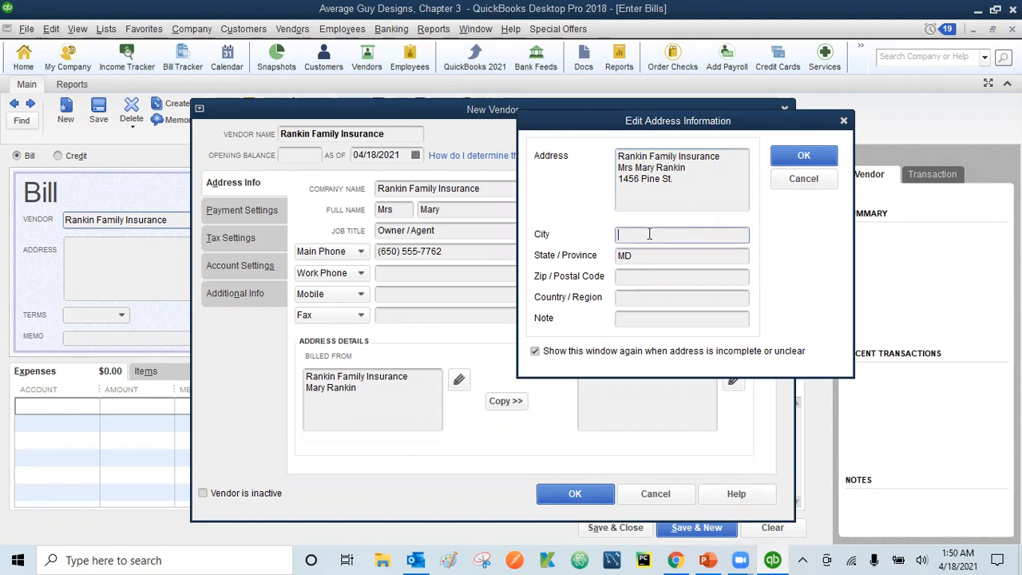
text(Baus)
key(BackSpace)
key(BackSpace)
text(yshore)
key(Tab)
text(CA)
click(631, 273)
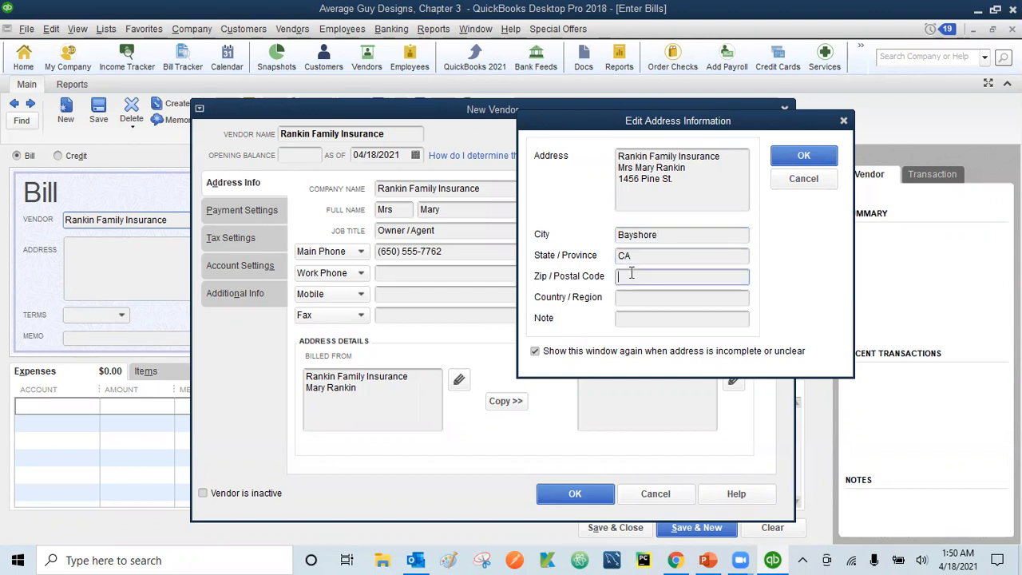
text(91547)
click(795, 156)
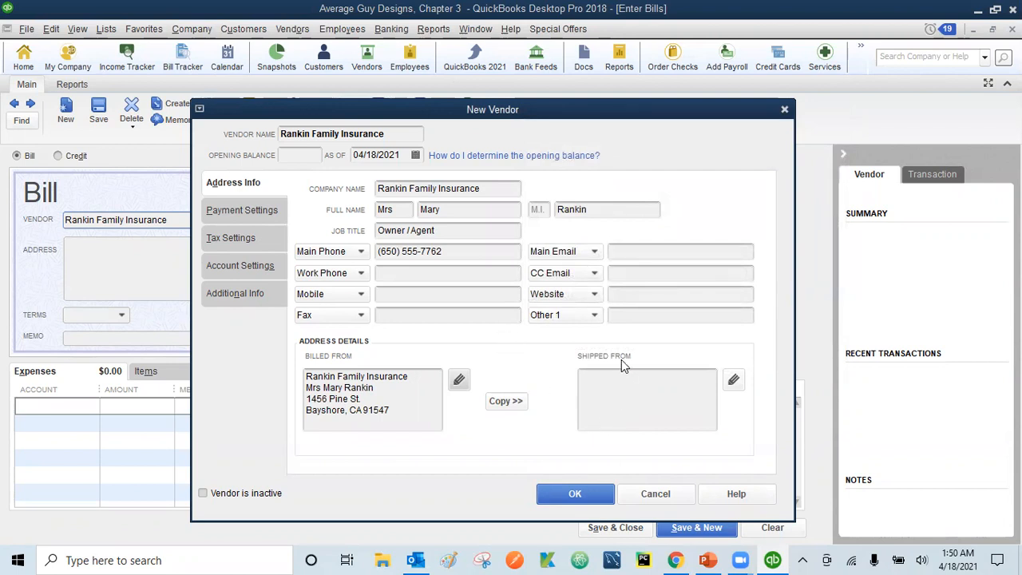
Step: Copy the billed-from address to the shipped-from address, check the payment and account settings, and save the new vendor
click(506, 401)
click(638, 150)
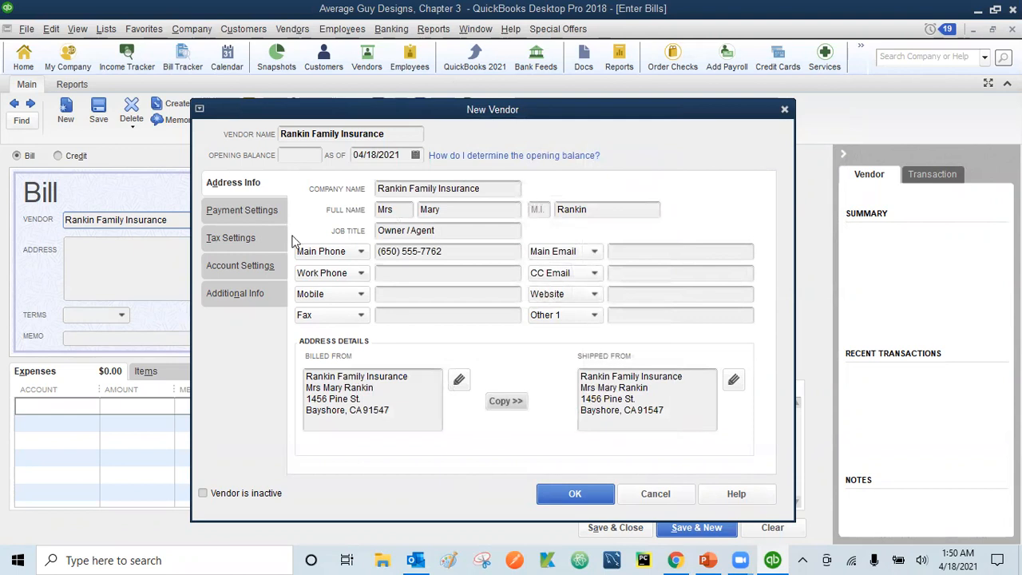
click(241, 241)
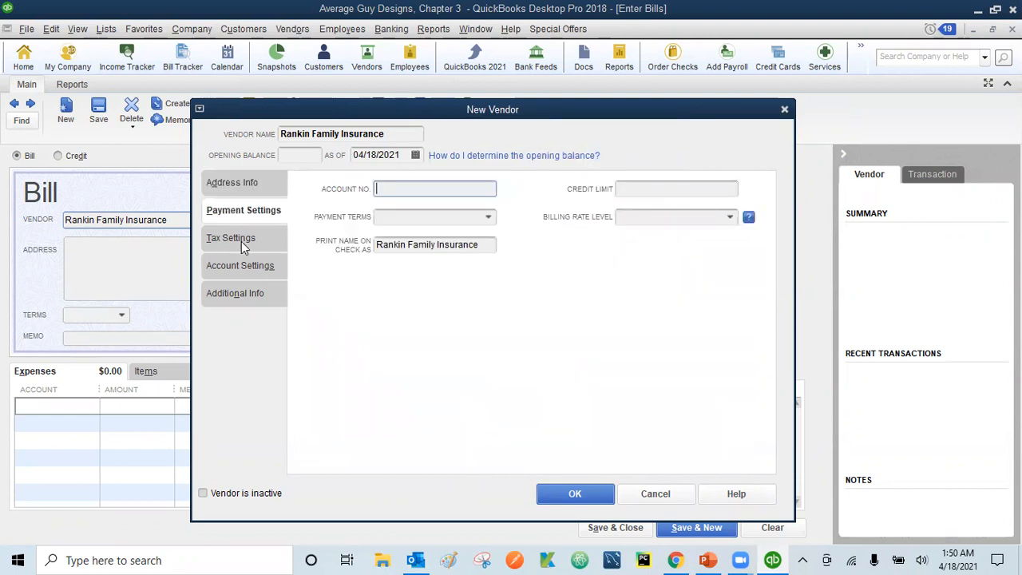
click(241, 265)
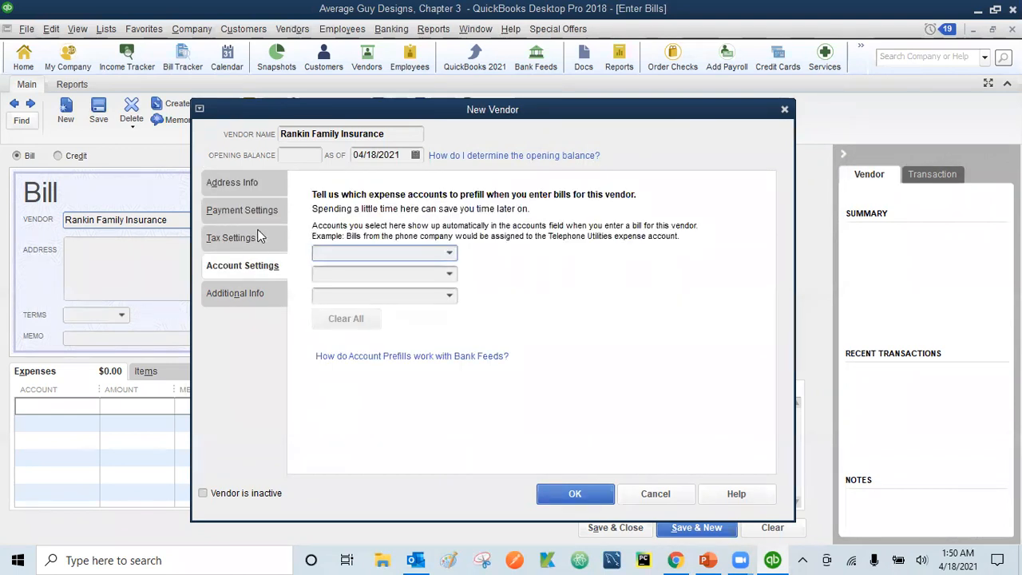
click(248, 186)
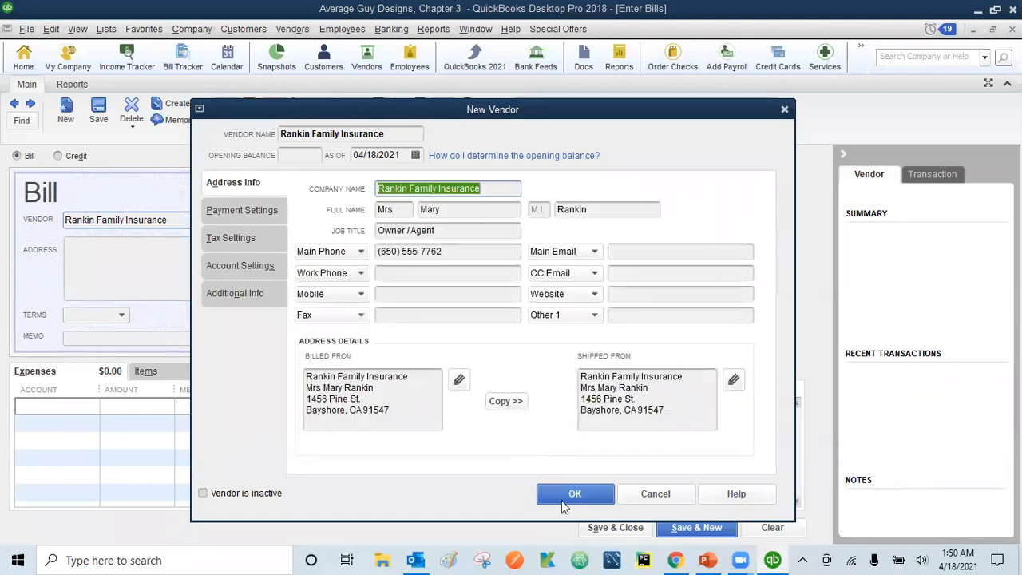
click(570, 500)
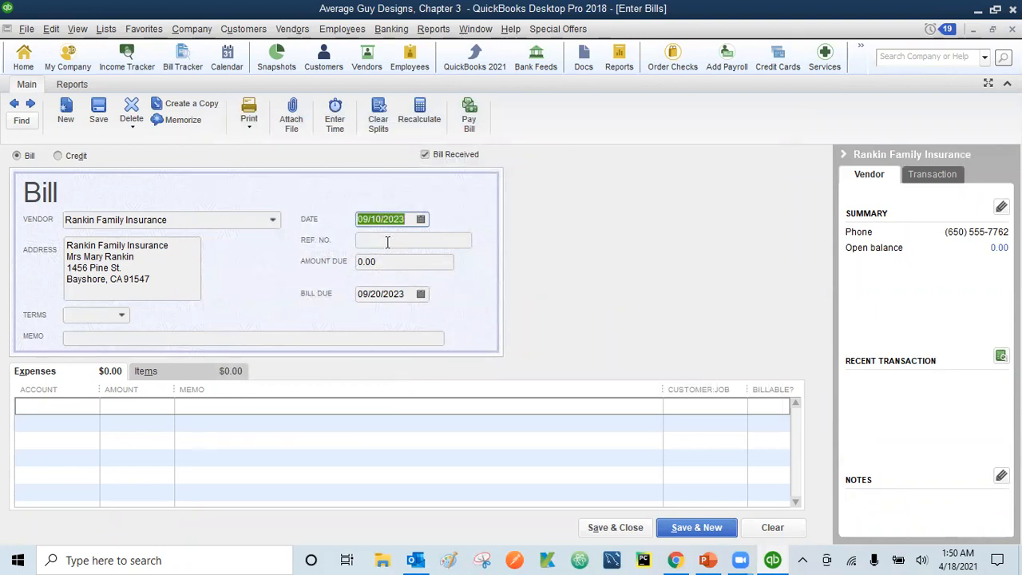
Step: Set the bill's reference number to "Inv 769 08/2023" and its amount due to 125.49
click(387, 241)
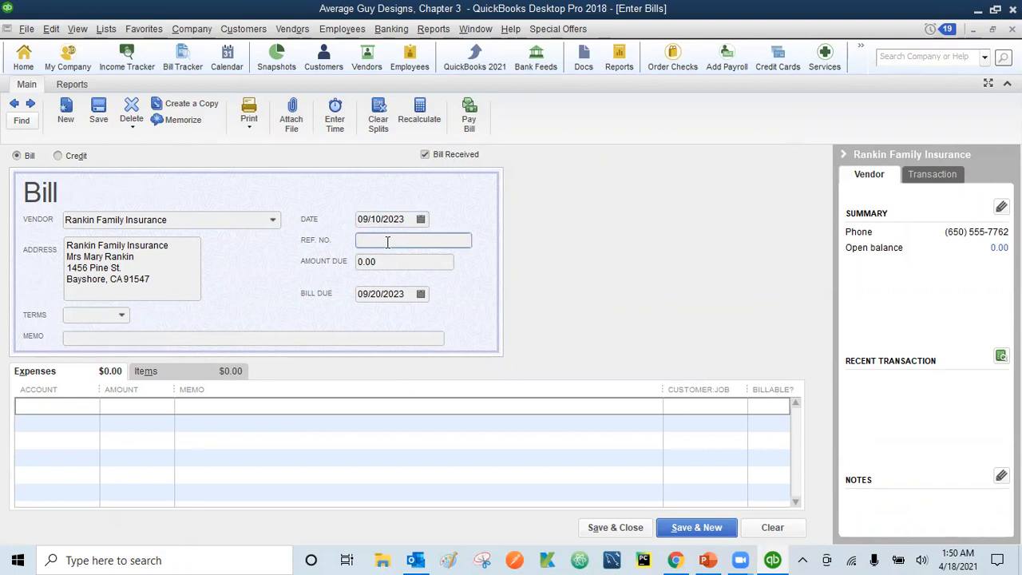
text(Inv 769 08/2023)
click(386, 261)
text(125.49)
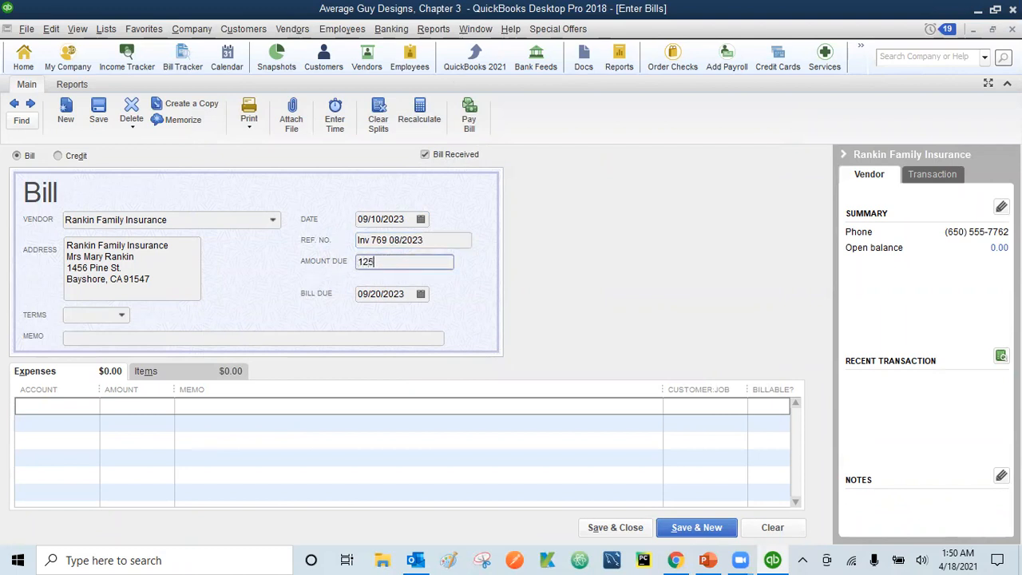
Step: Compose the bill's memo "Rankin Family Insurance - Inv 769 08/2023" from copies of the vendor name and reference number
click(177, 221)
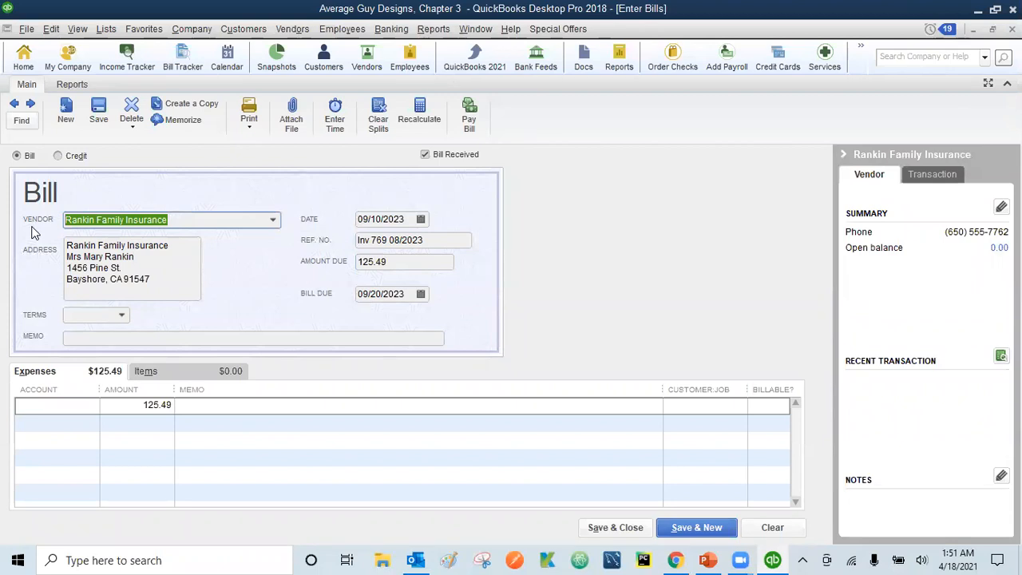
click(88, 337)
key(ctrl+v)
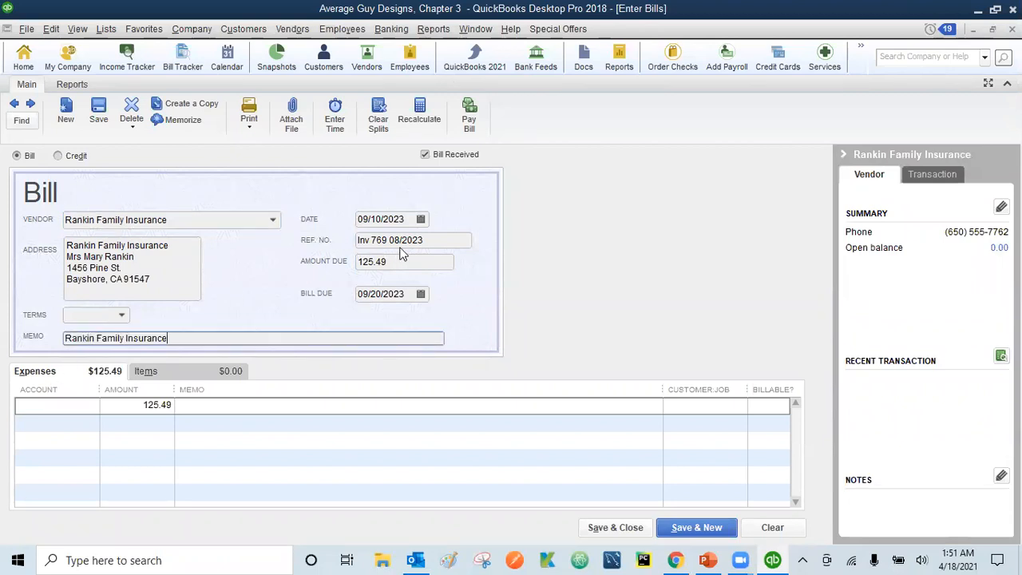
drag(429, 242, 340, 242)
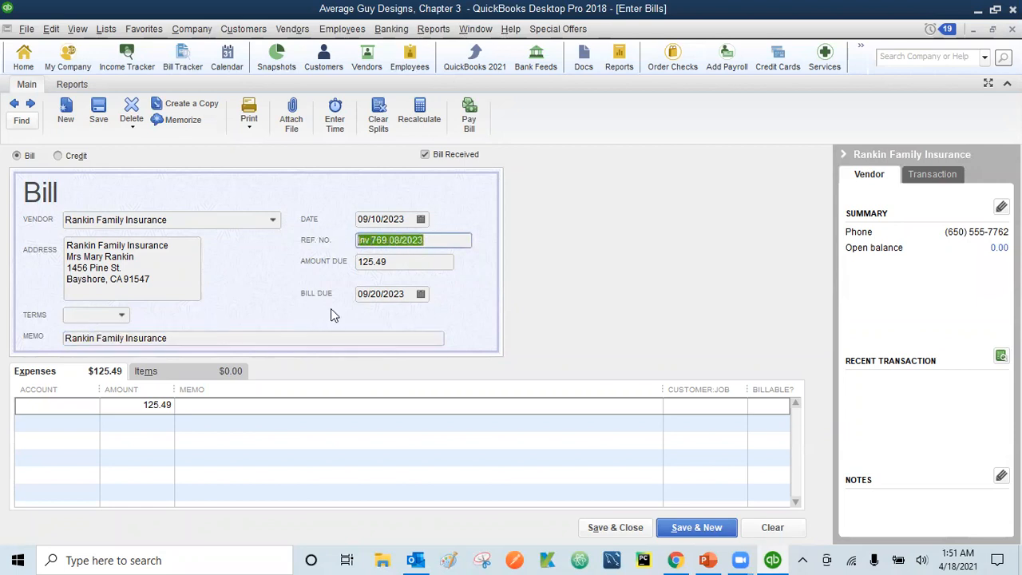
click(190, 337)
text(-)
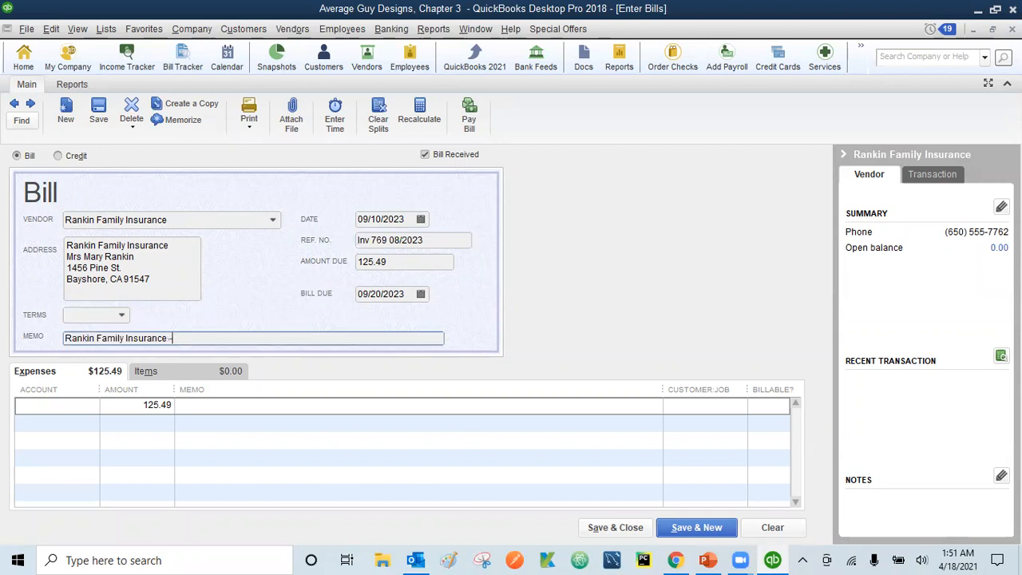
key(ctrl+v)
Step: Assign the bill's first expense line to the account 63300 · Insurance Expense
click(84, 405)
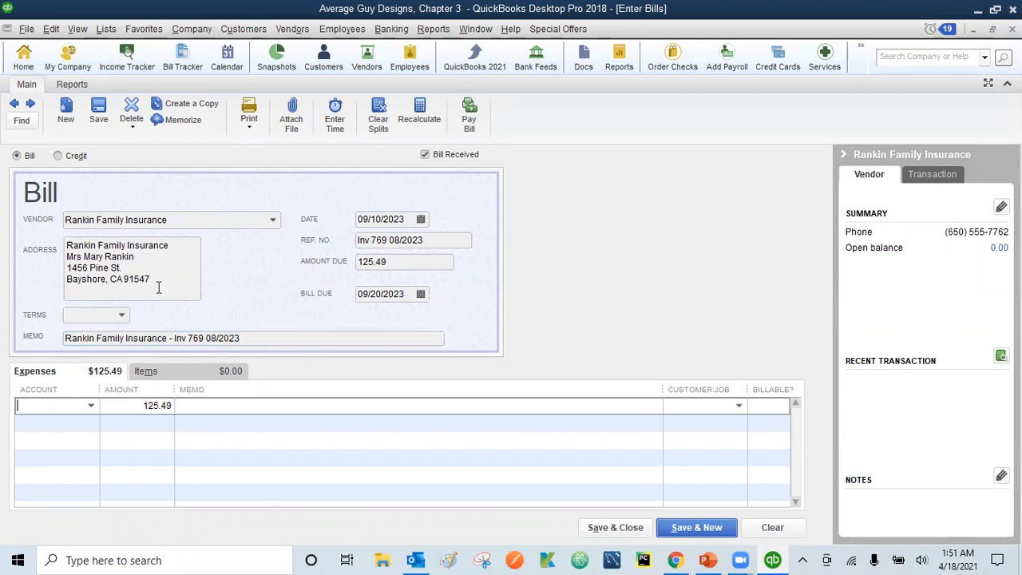
text(i)
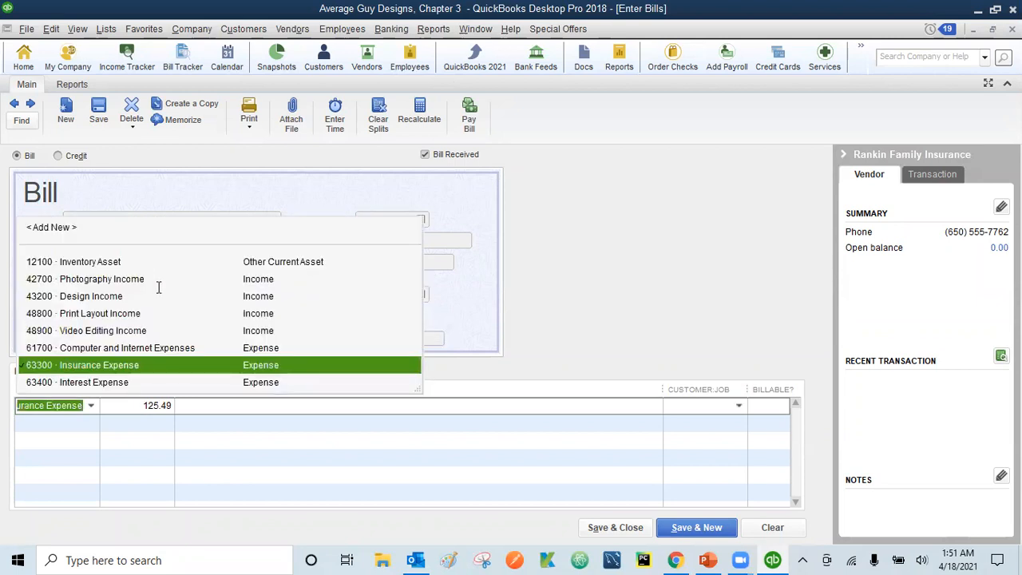
click(80, 370)
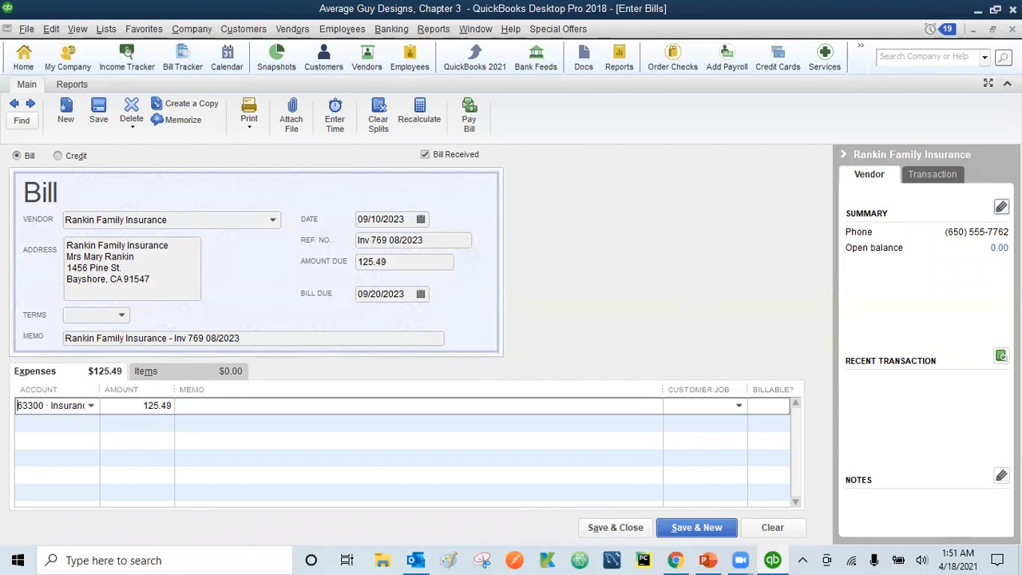
Step: Edit the Rankin Family Insurance vendor record so its bills prefill the expense account 63300 · Insurance Expense, and save it
click(1001, 207)
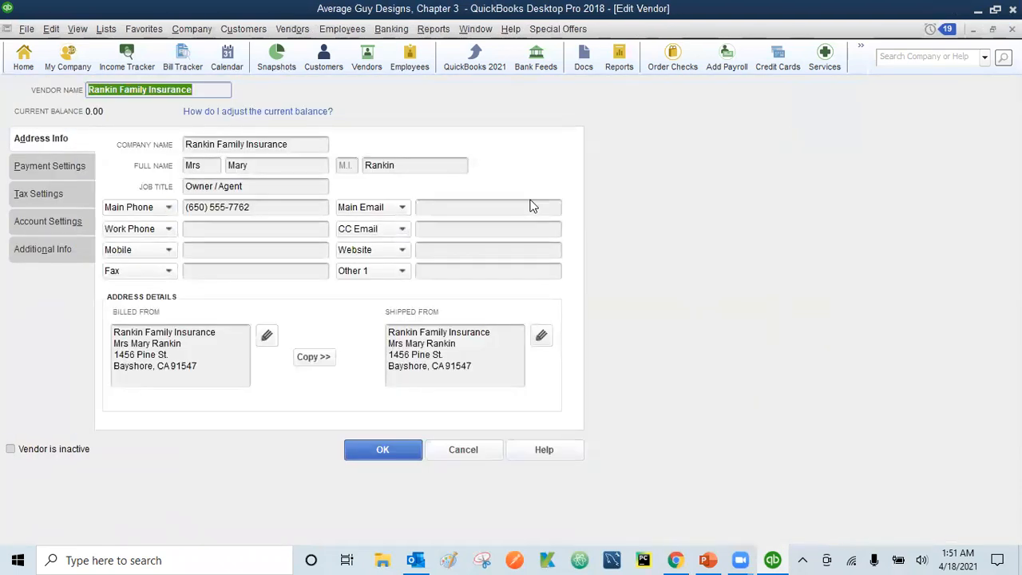
click(44, 224)
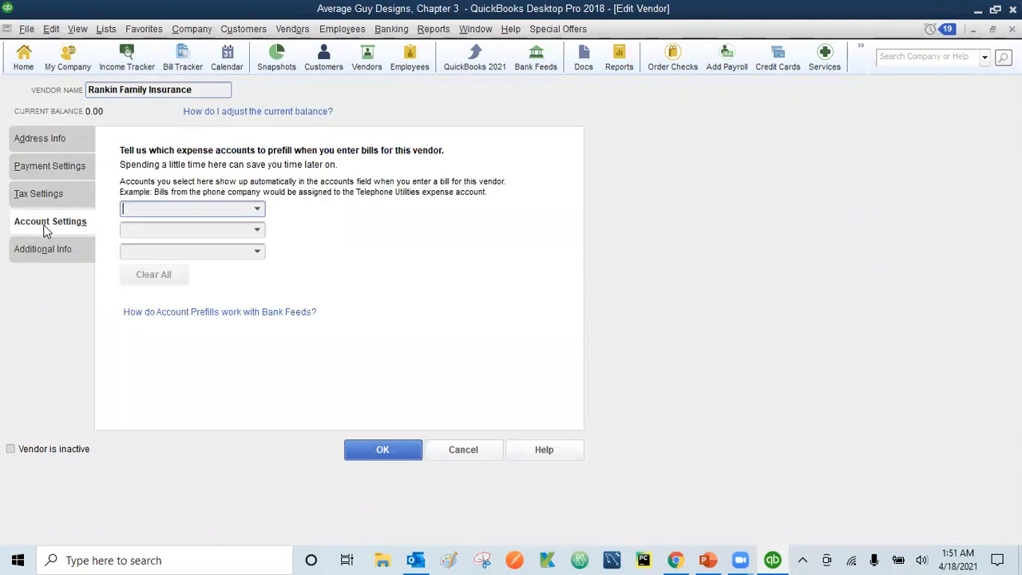
click(166, 206)
text(Insurance Expense)
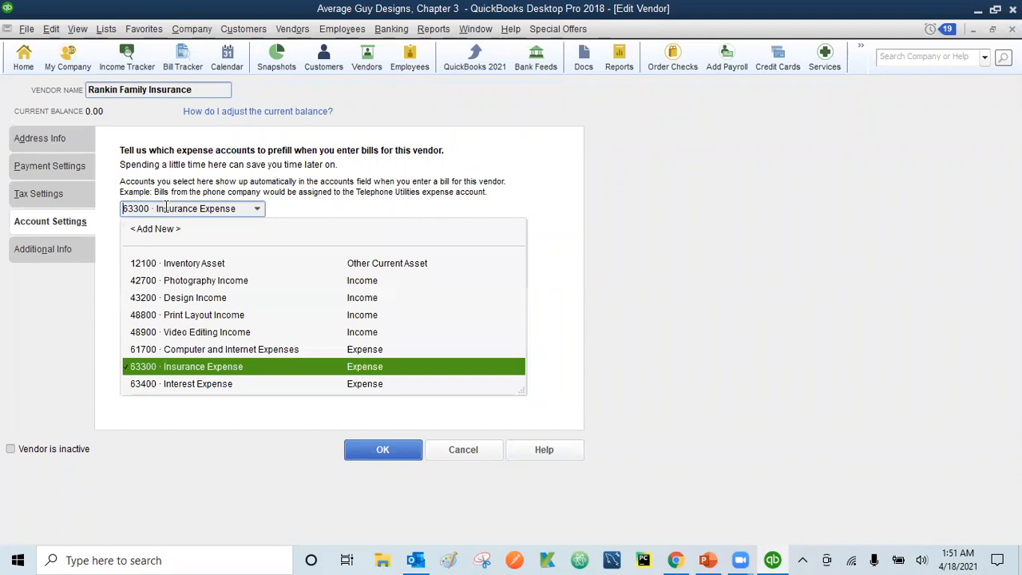
click(191, 370)
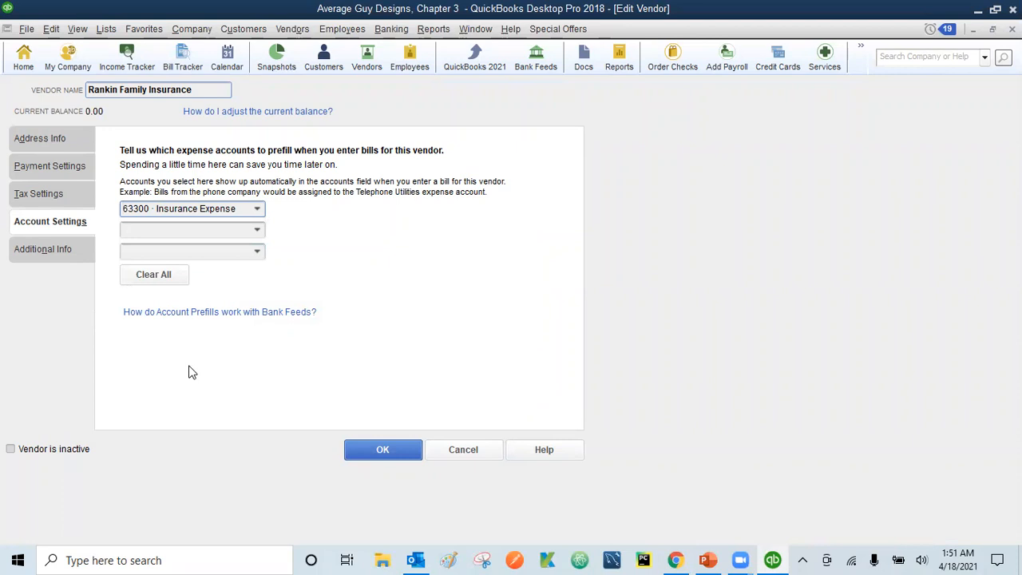
click(388, 454)
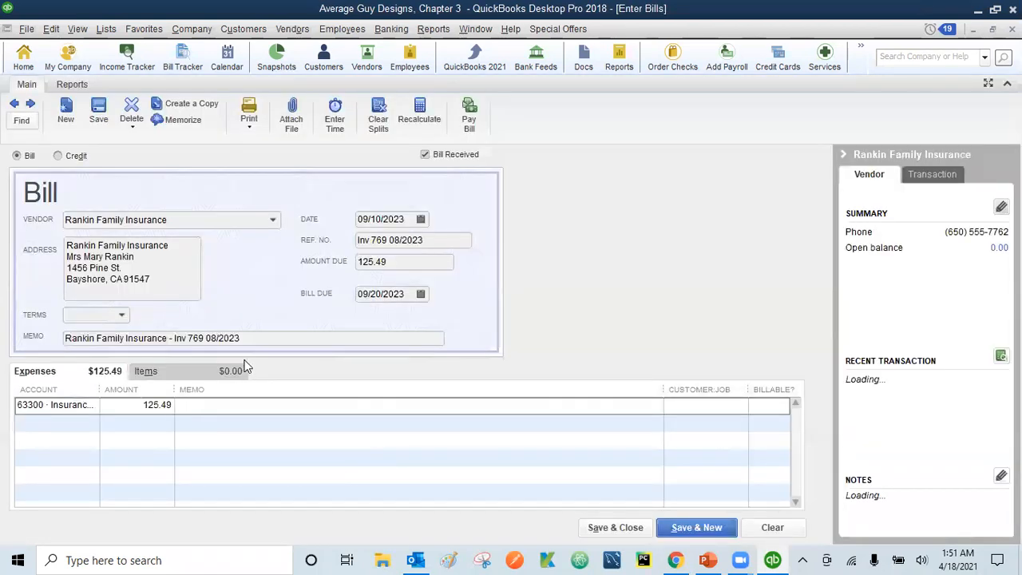
Step: Copy the bill's memo into the memo of the 63300 expense line, and save and close the bill
drag(251, 338, 52, 328)
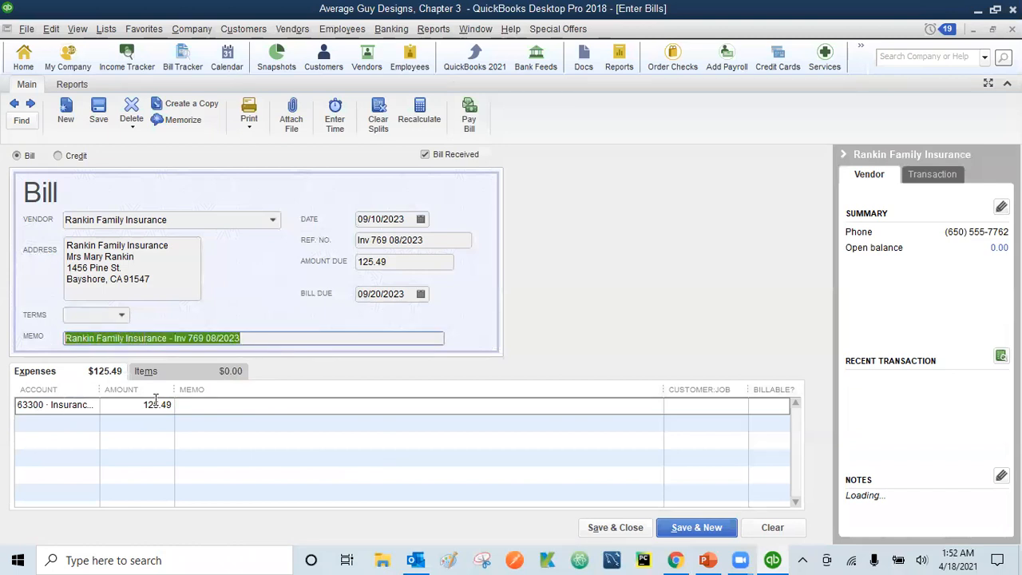
click(190, 407)
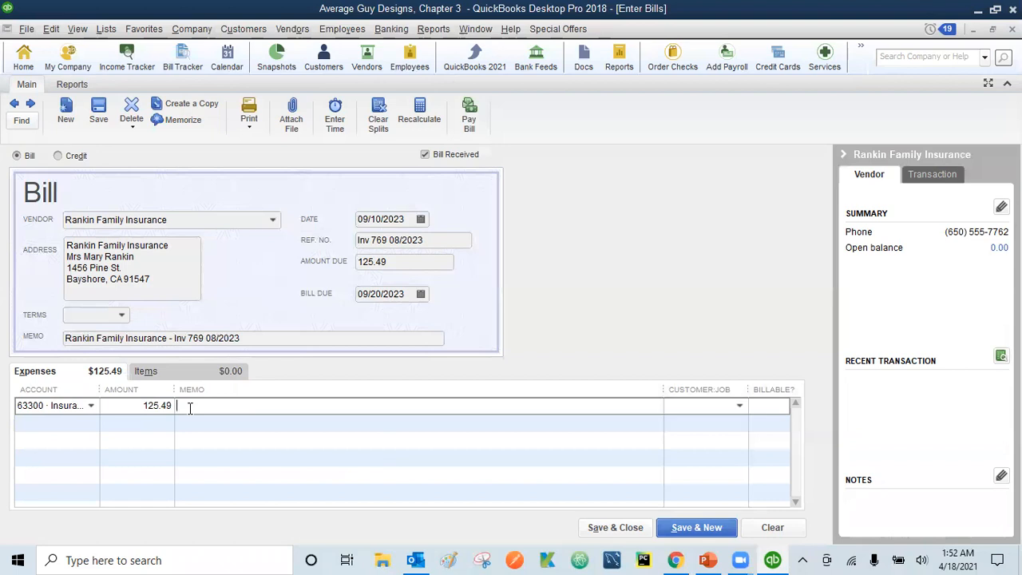
key(ctrl+v)
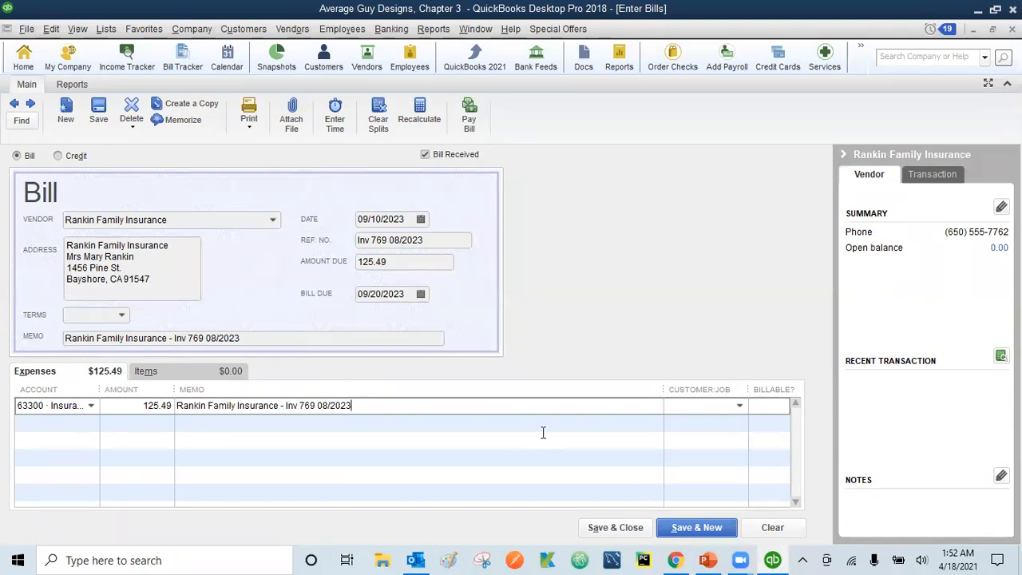
click(616, 528)
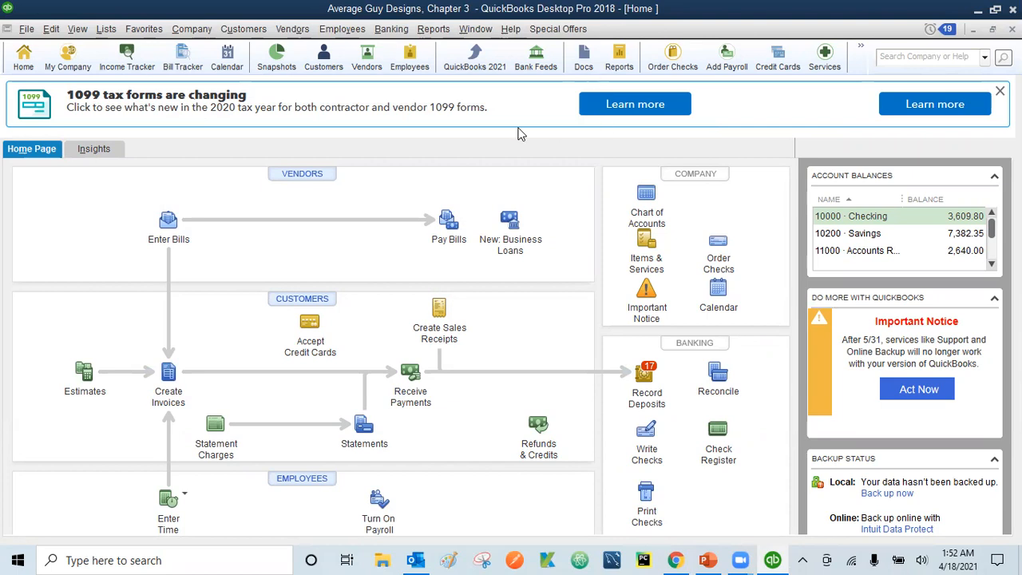
Step: Start paying bills and select all the open bills for payment
click(449, 229)
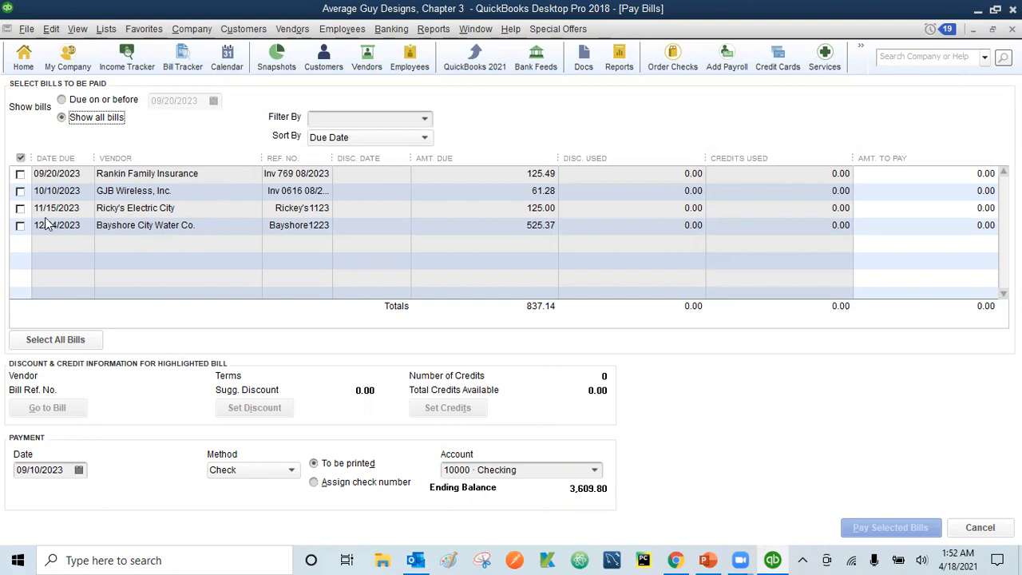
click(55, 340)
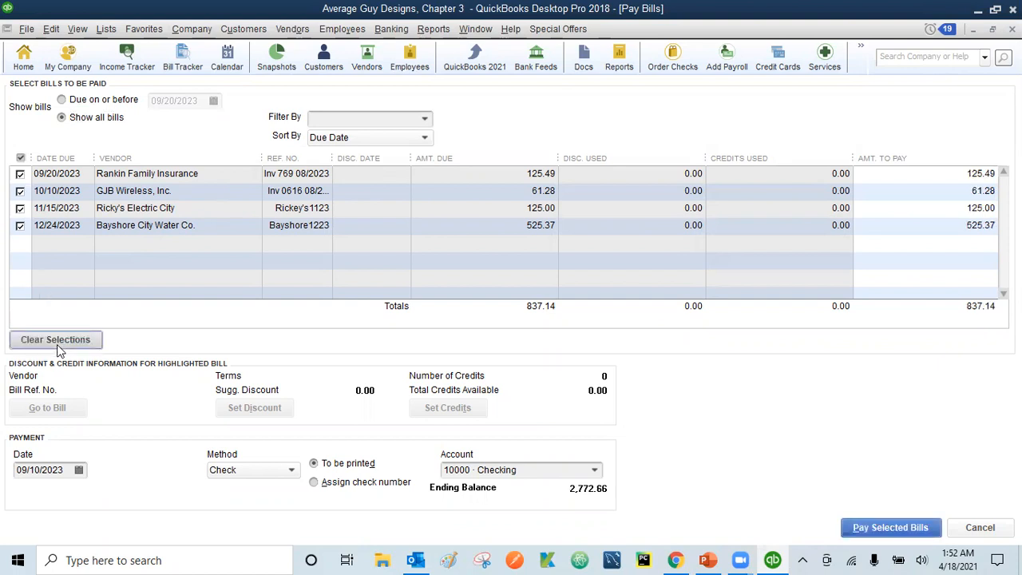
Step: Clear the payment selection of all the open bills
click(57, 345)
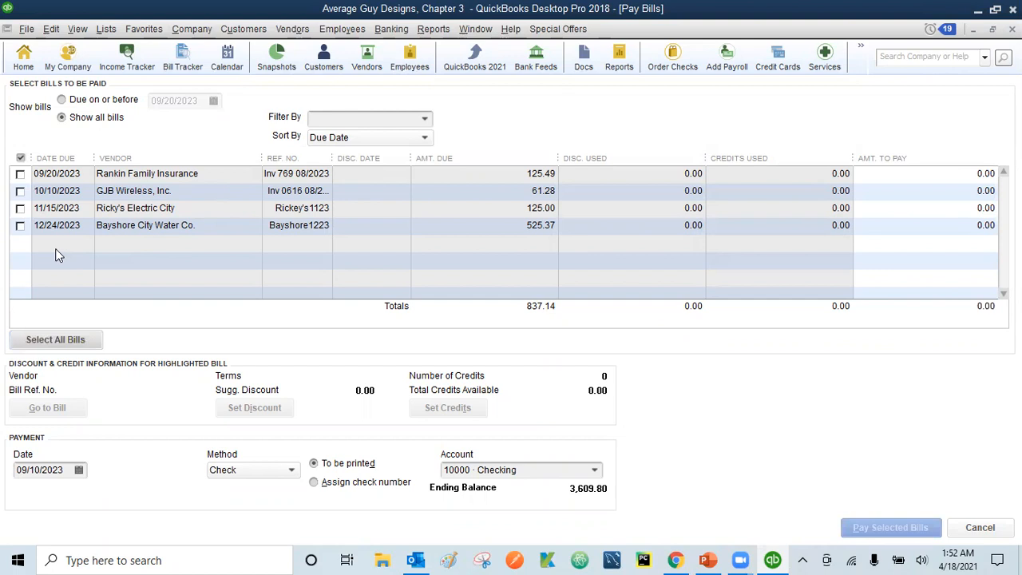
click(20, 174)
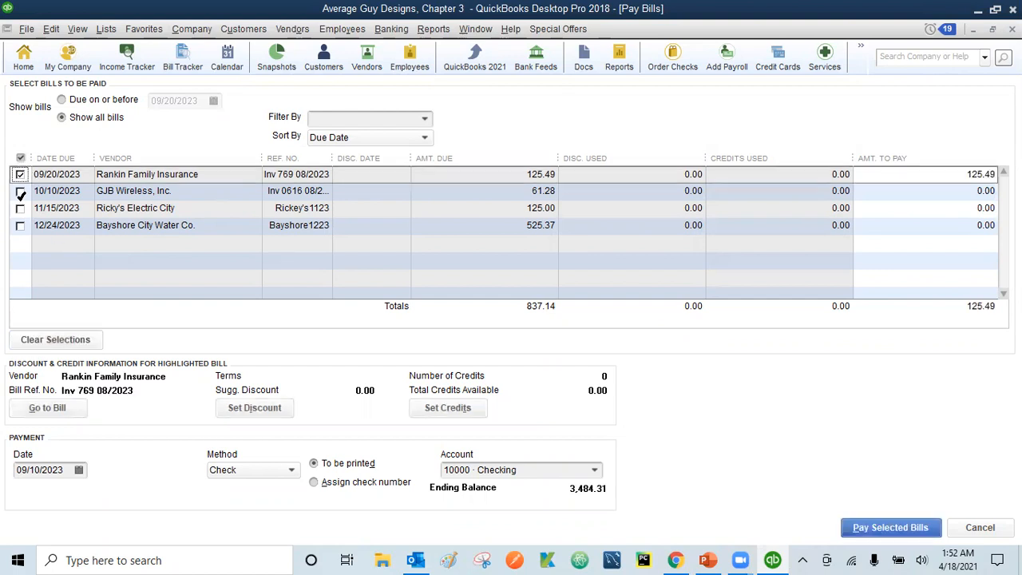
click(20, 192)
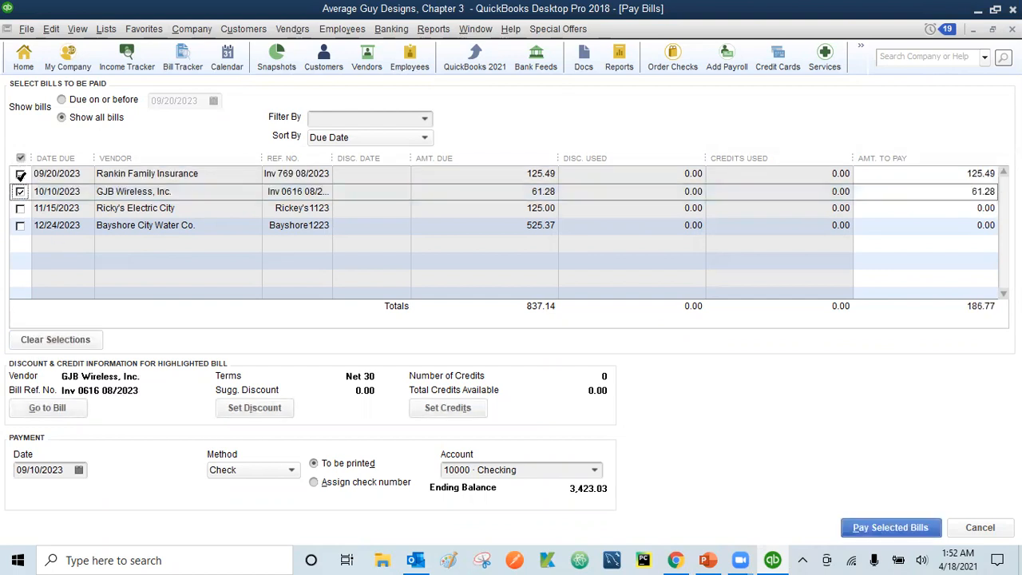
click(20, 174)
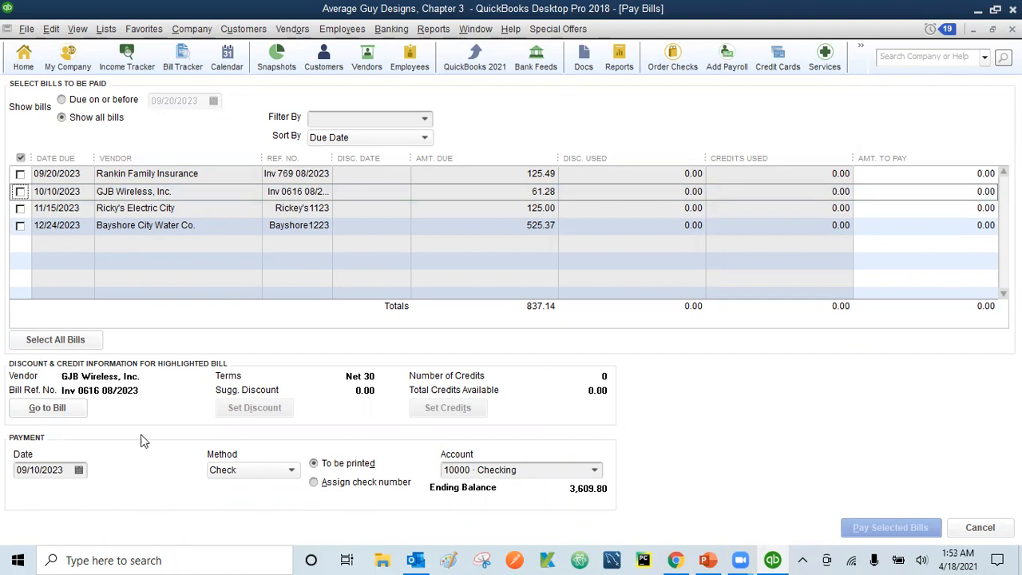
click(292, 471)
click(294, 473)
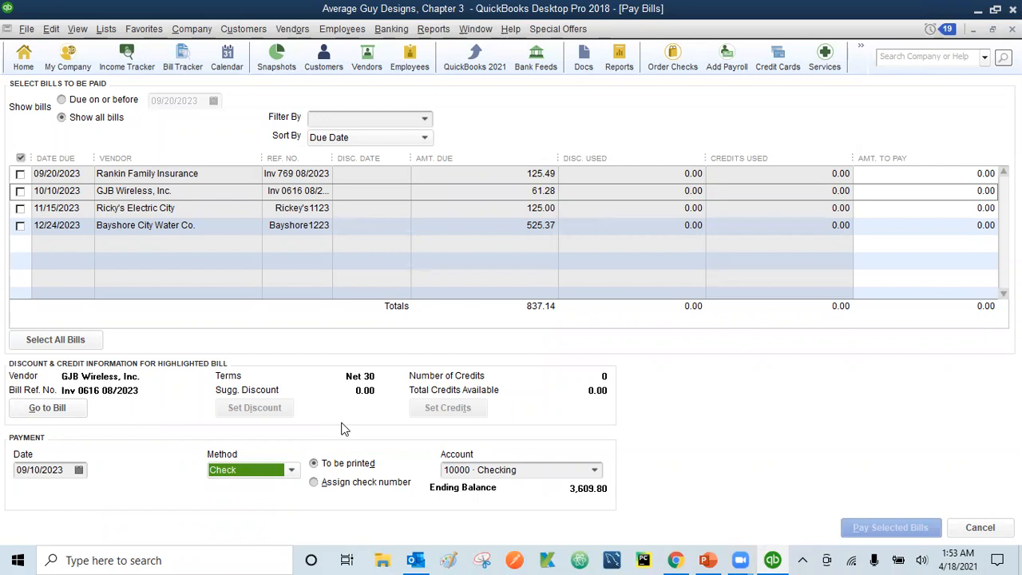
Step: Select only the Rankin Family Insurance bill for payment and set the payment date to 09/18/2023
click(20, 174)
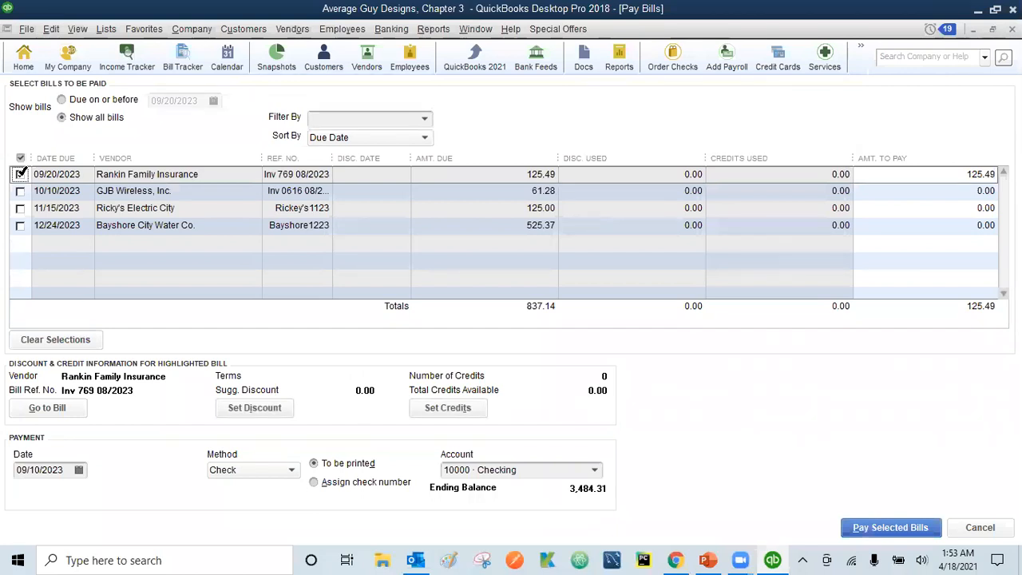
click(68, 475)
drag(68, 474, 2, 485)
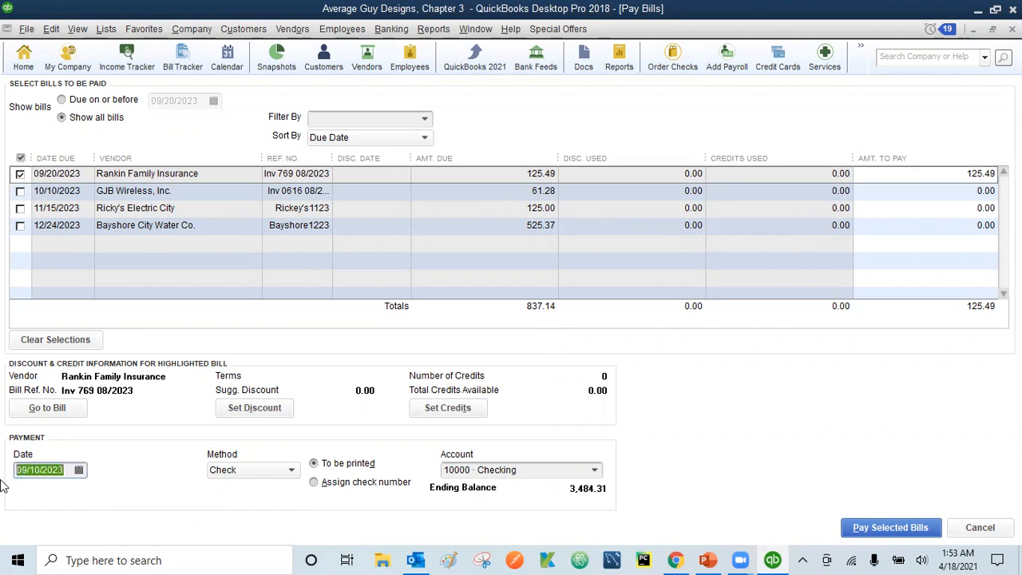
text(091823)
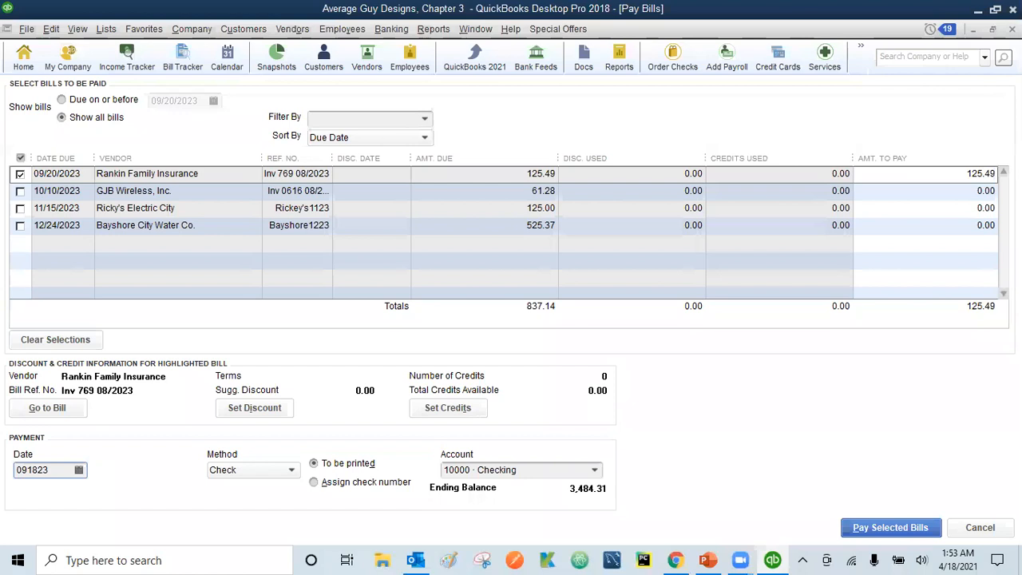
key(Tab)
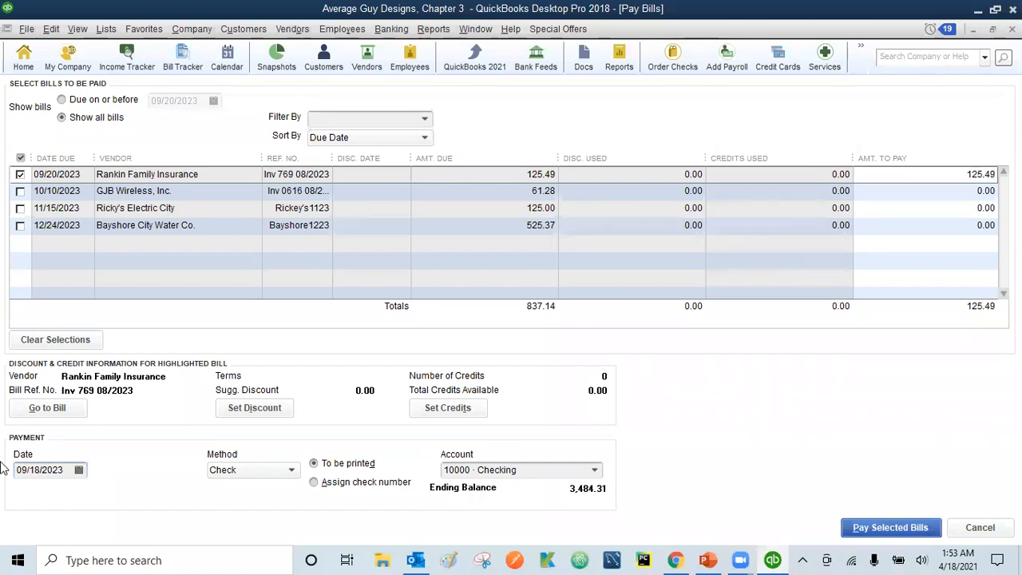
Step: Keep Check as the payment method and 10000 · Checking as the account, and pay the selected bill
click(292, 471)
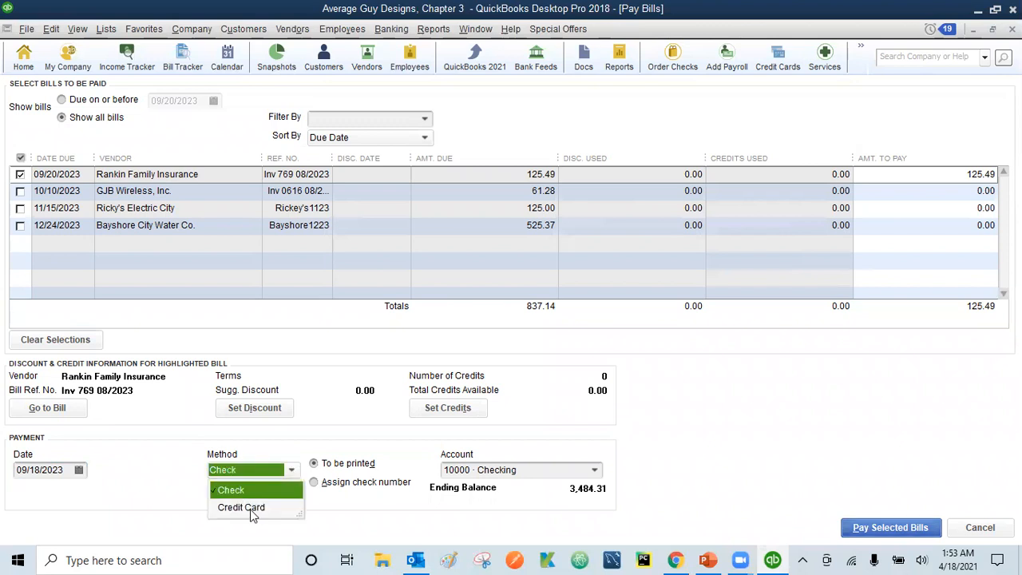
click(323, 517)
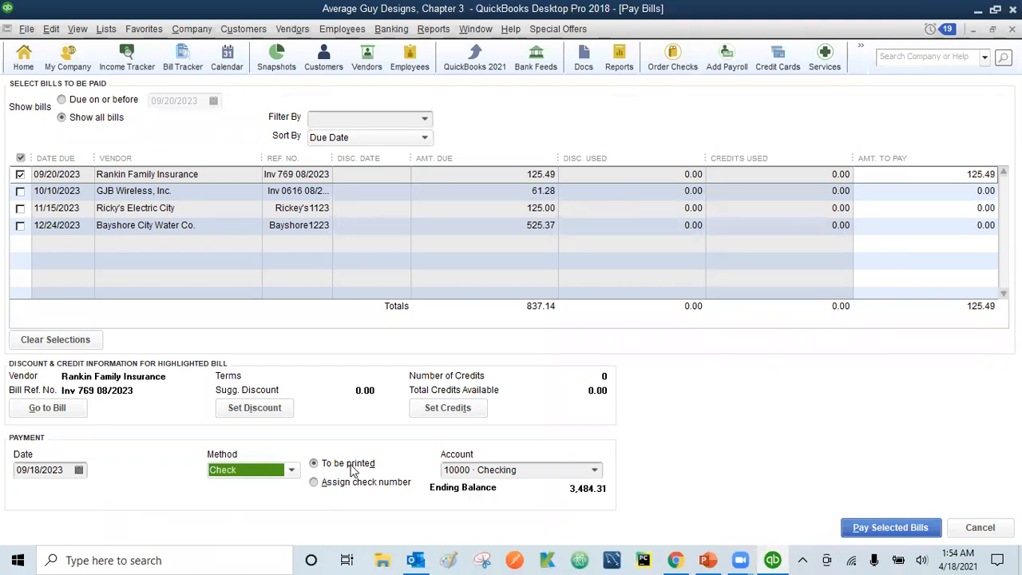
click(595, 470)
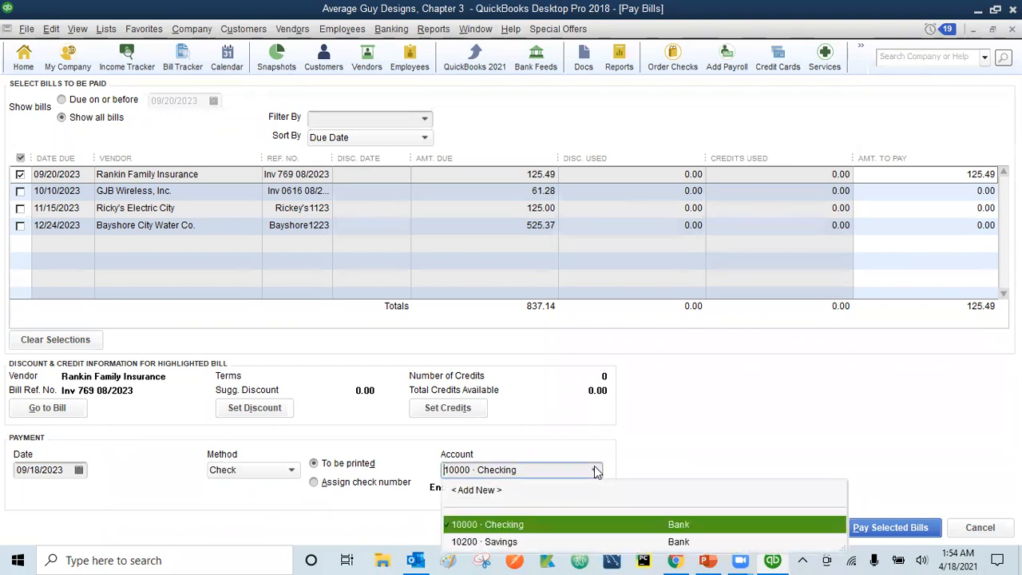
click(543, 532)
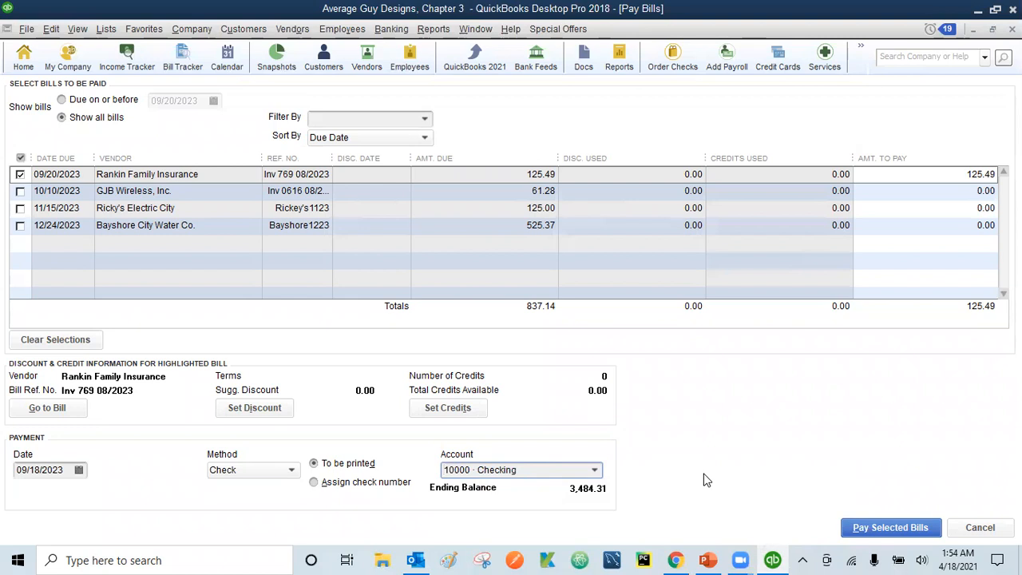
click(892, 528)
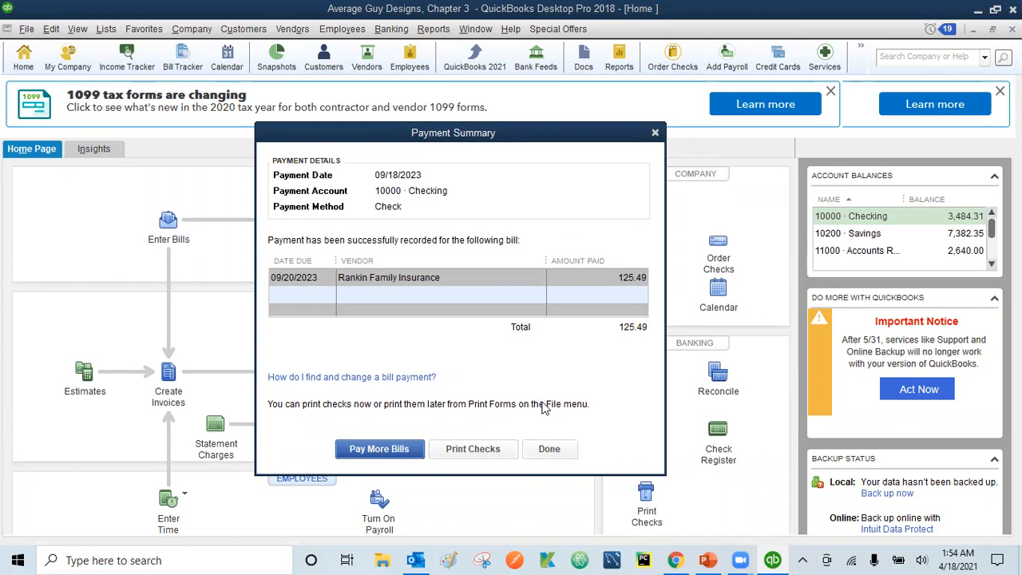
Step: Pay 50.00 of the GJB Wireless, Inc. bill as a partial payment, and finish paying bills
click(379, 450)
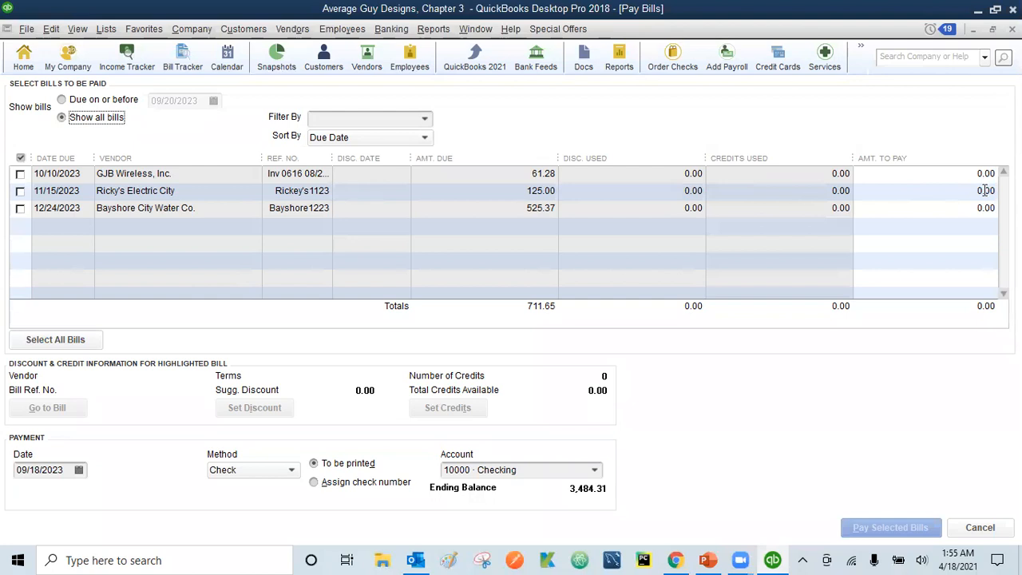
click(19, 173)
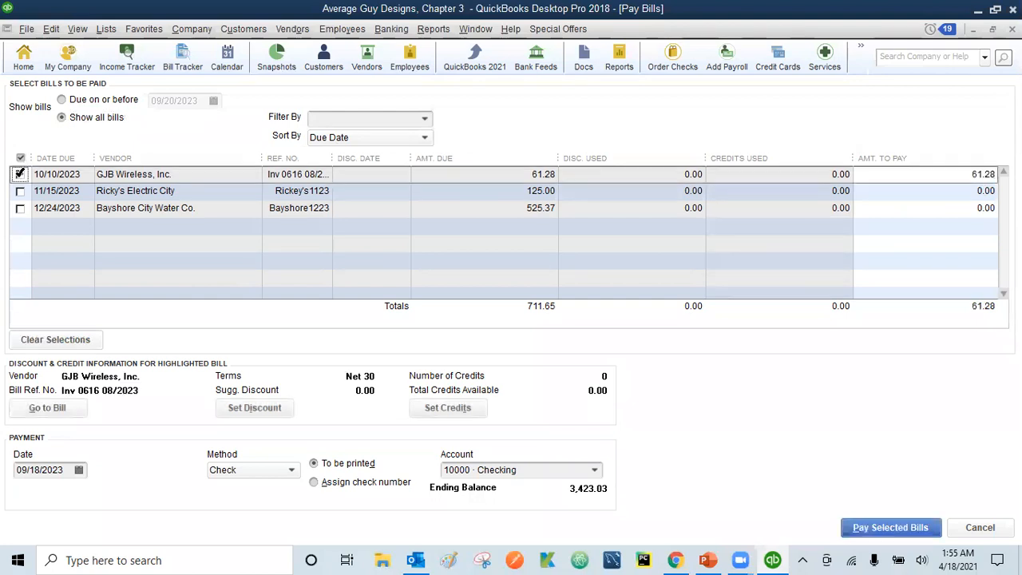
click(971, 172)
double_click(971, 174)
text(50)
key(Tab)
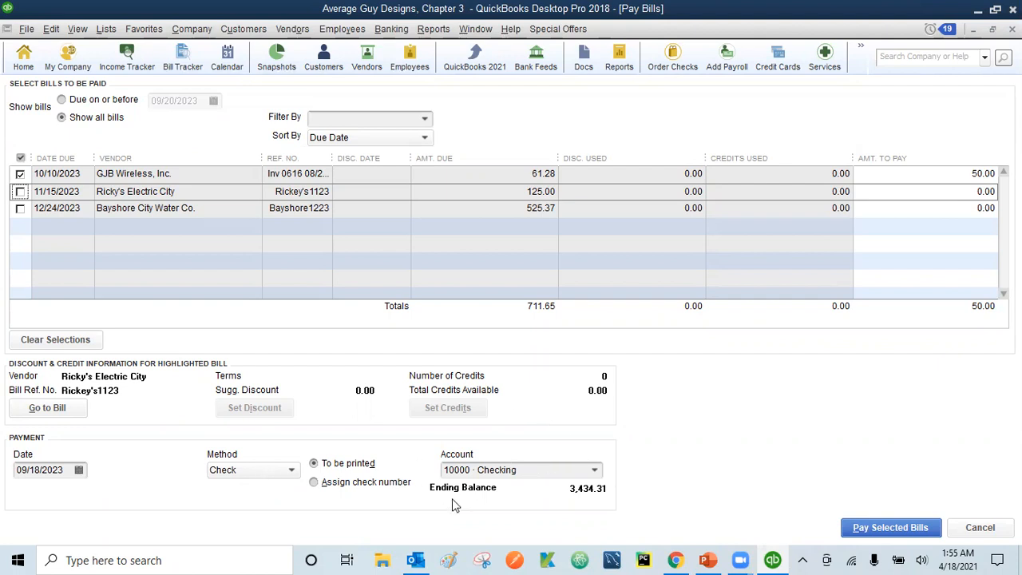
click(889, 530)
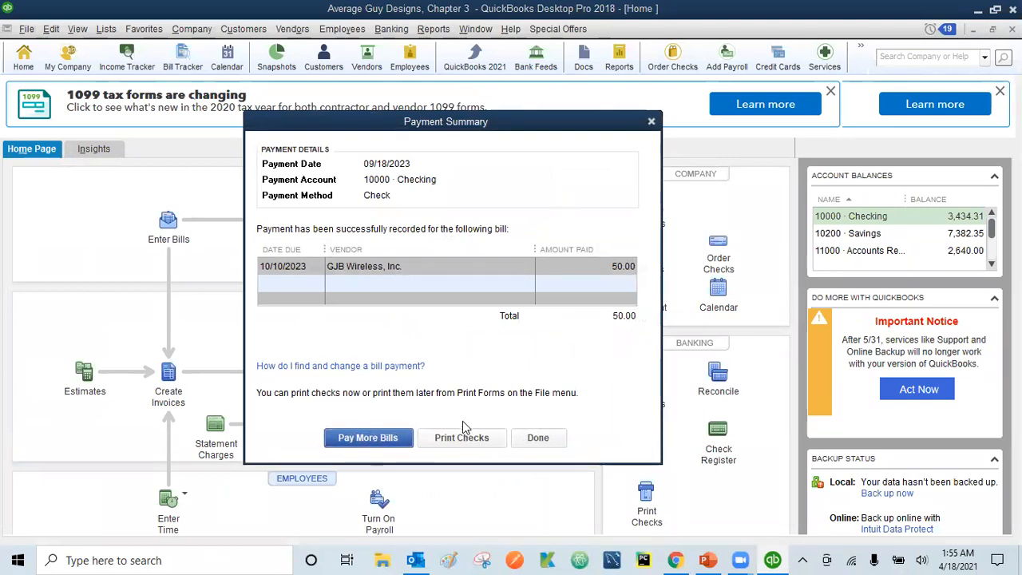
click(538, 441)
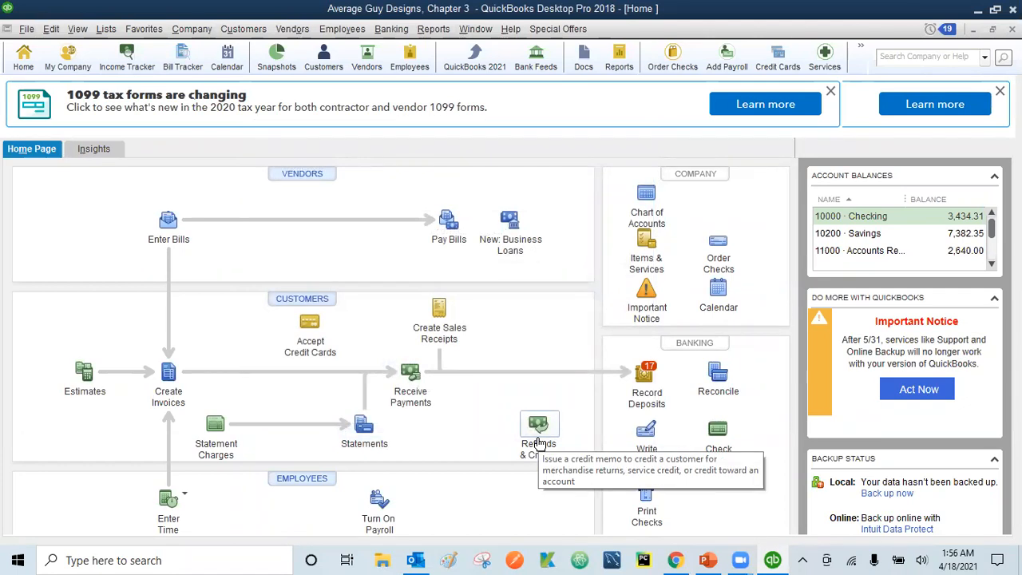
Step: Reopen the bill payment list to review the bills that are still open, and close it without paying
click(448, 224)
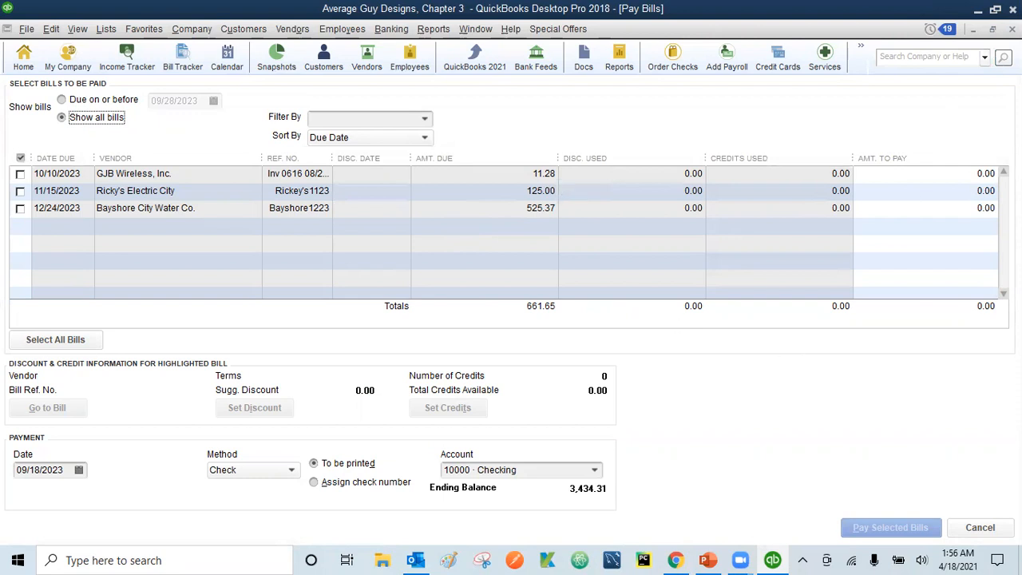
key(Escape)
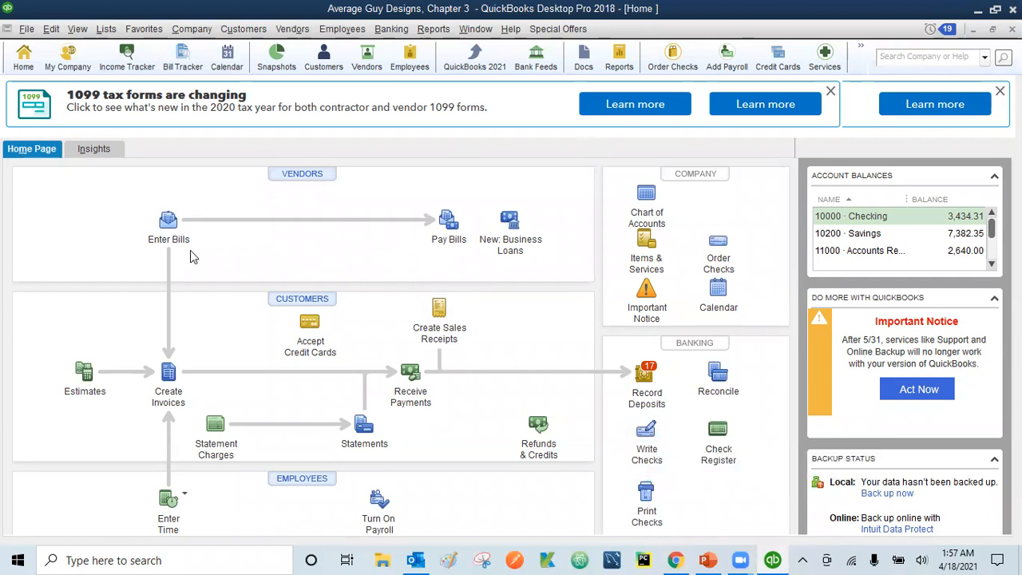
click(450, 221)
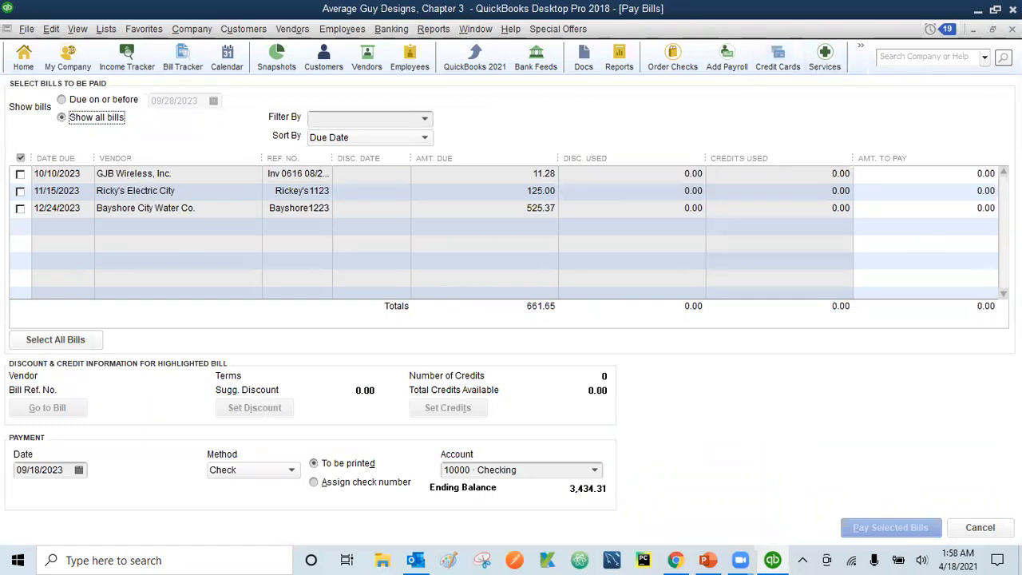
click(1013, 29)
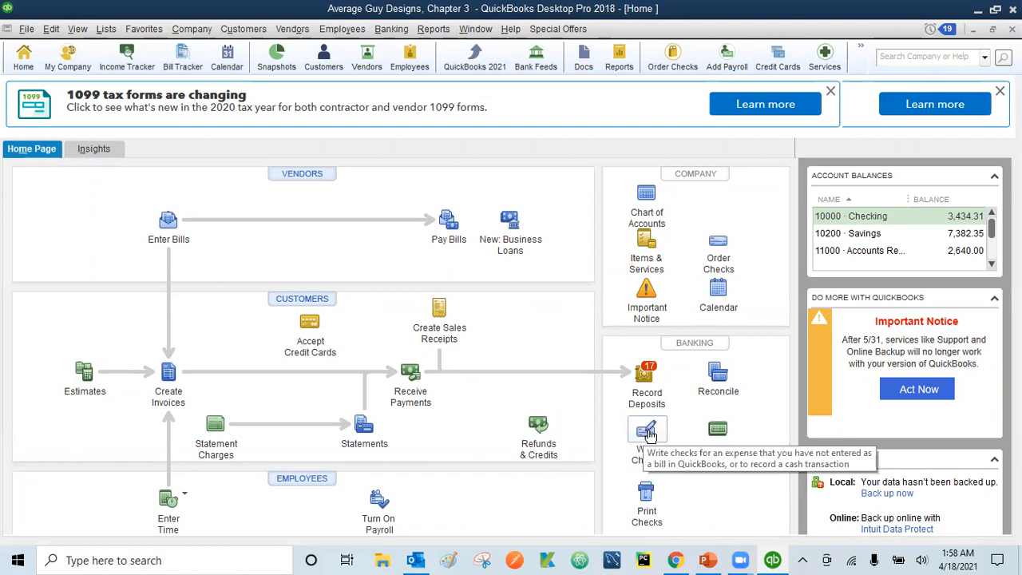
Step: Start writing a check from the bank account 10000 · Checking and date it 12/10/2023
click(648, 433)
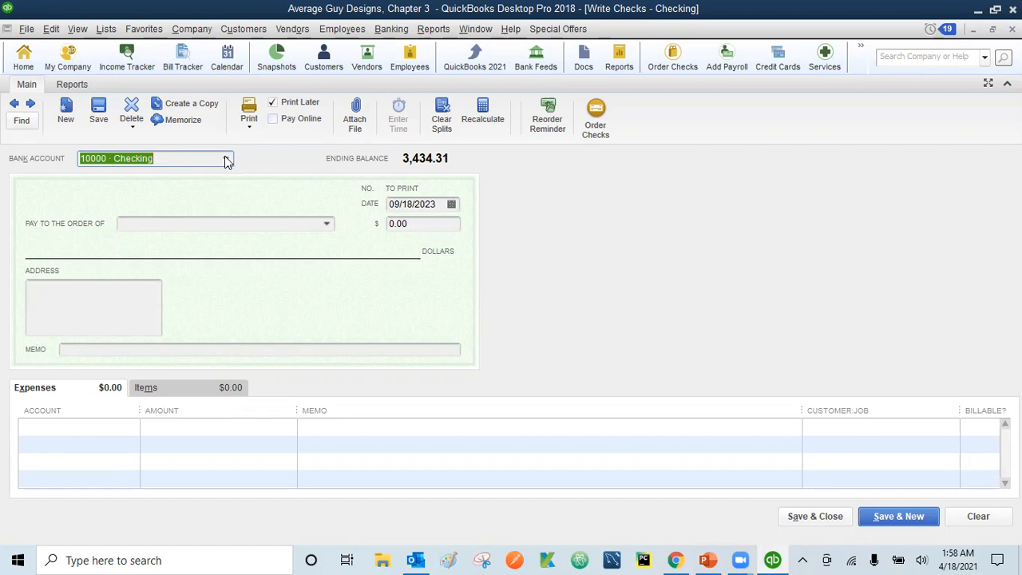
click(226, 159)
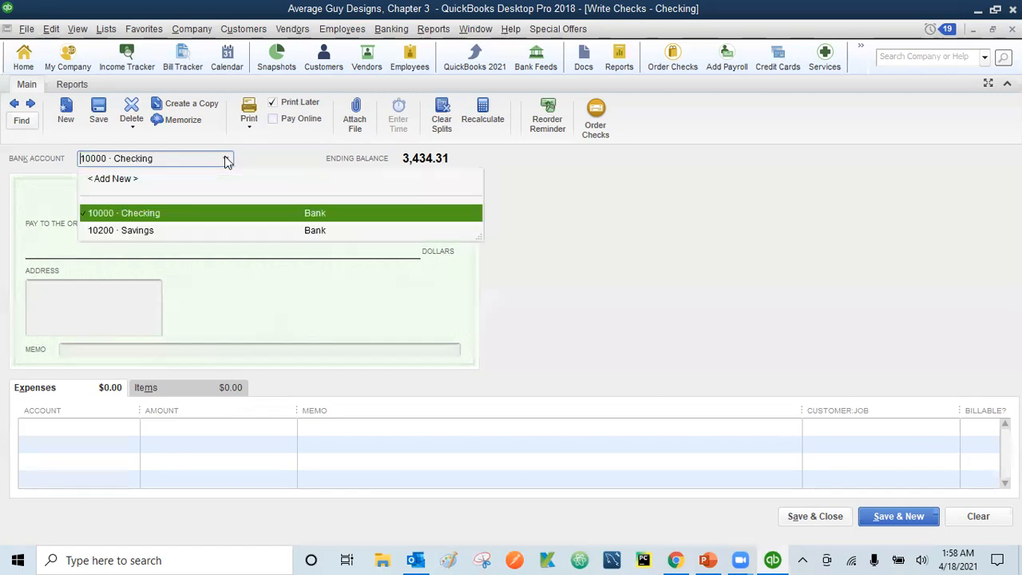
click(190, 213)
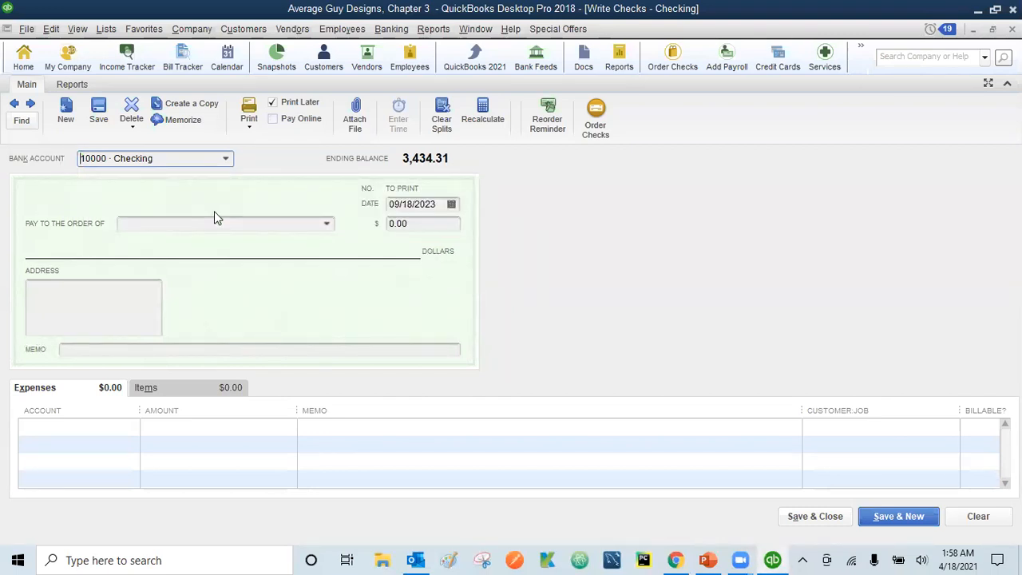
click(438, 208)
text(1)
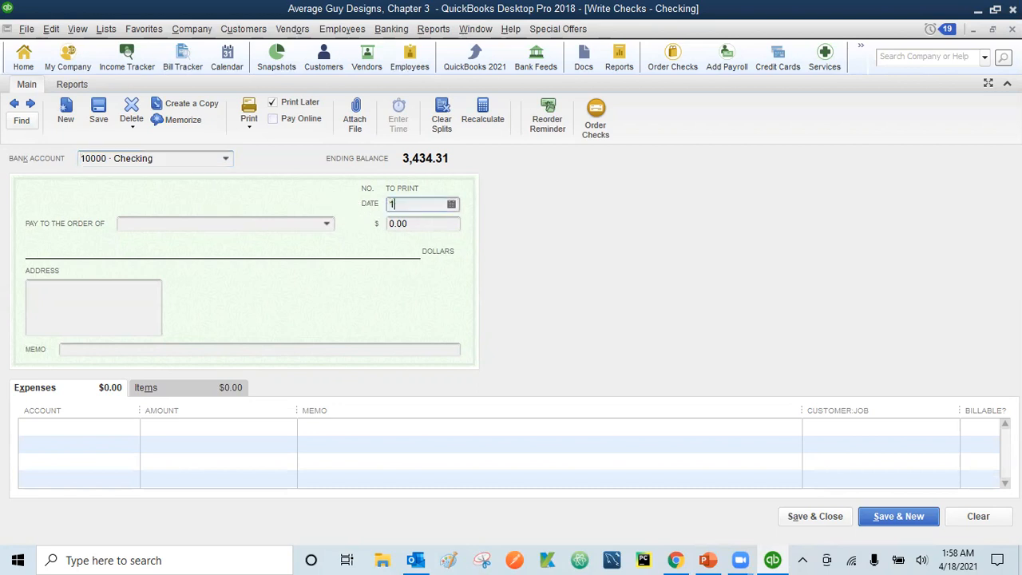
text(21023)
key(Tab)
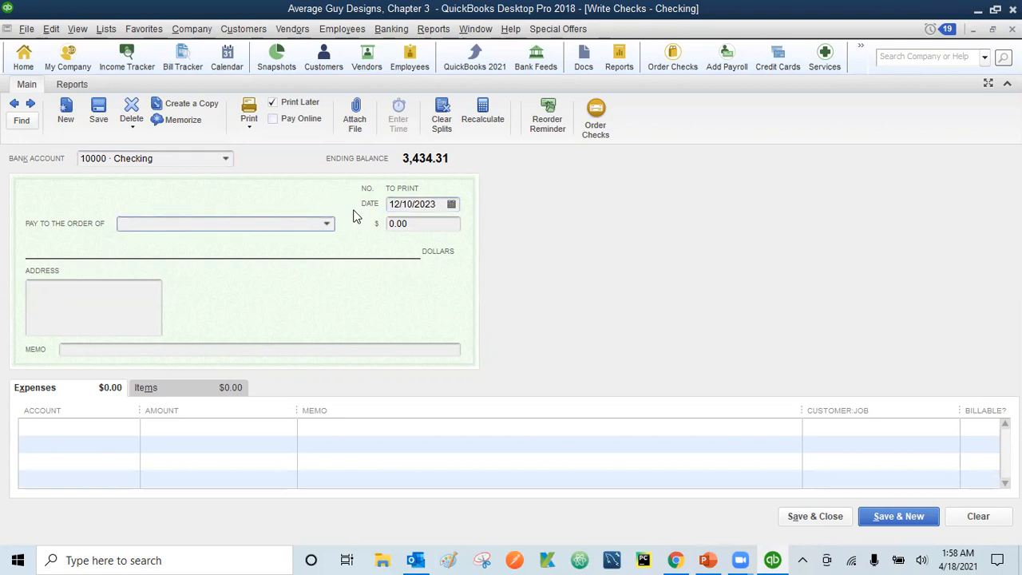
Step: Make the check payable to Sandy Property Management with an amount of 750.00
text(Sandy Property Management)
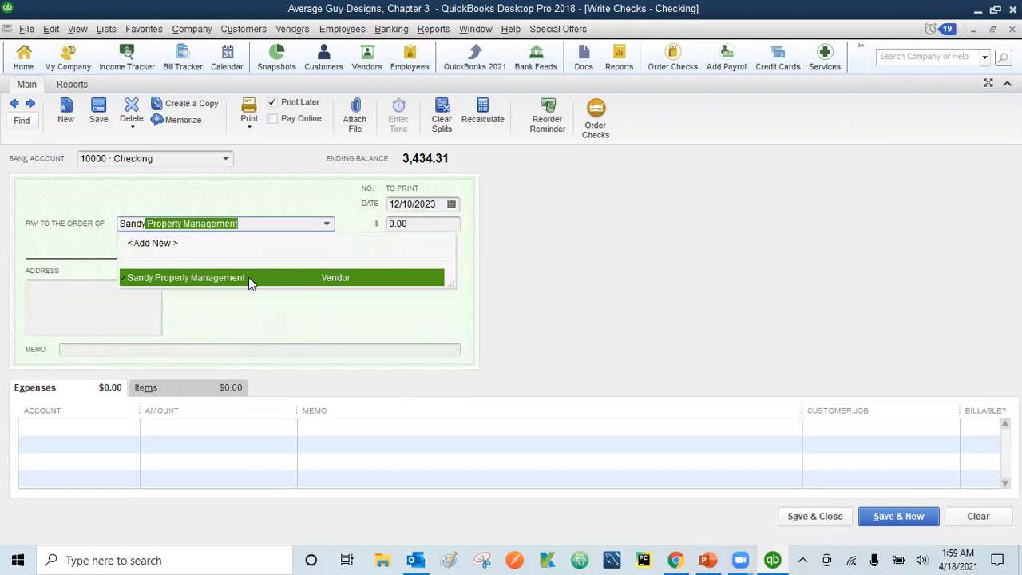
click(248, 279)
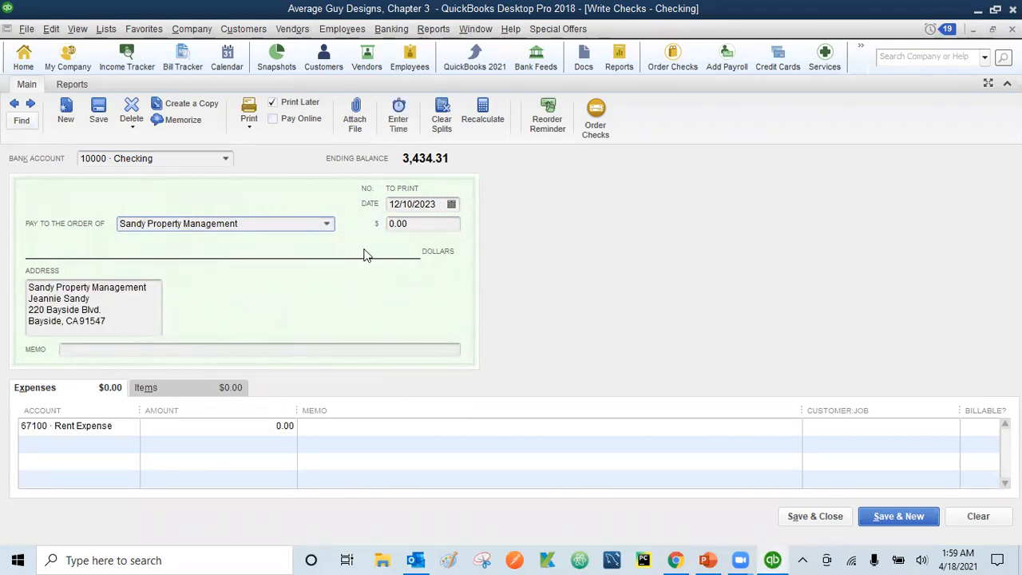
click(416, 223)
text(750)
key(Tab)
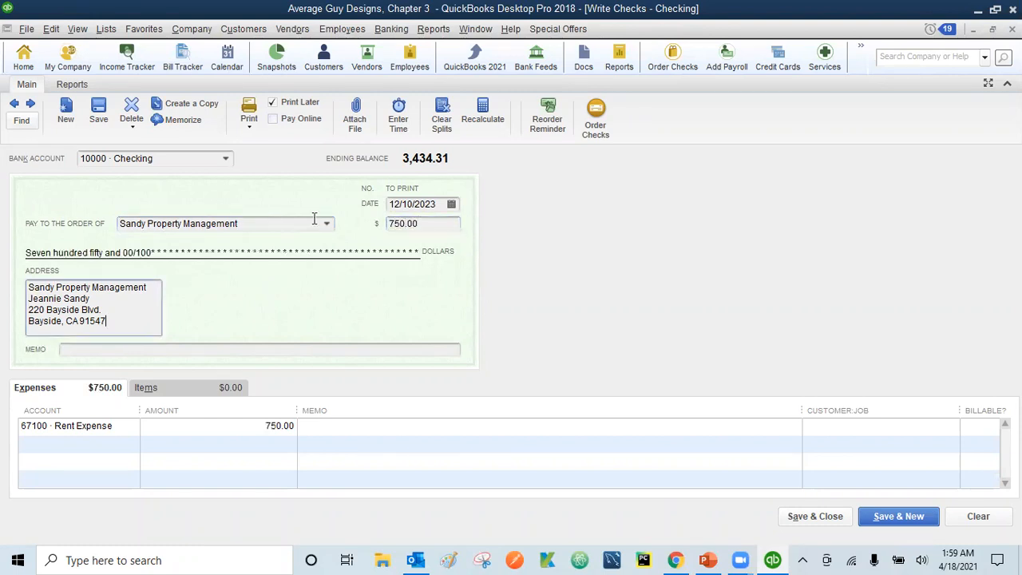
key(Tab)
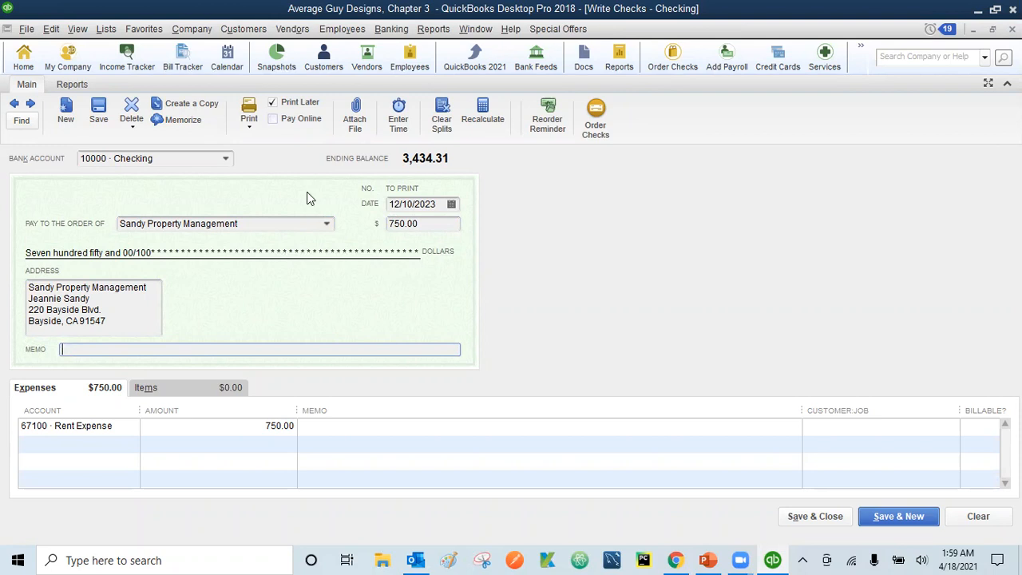
Step: Enter the check's memo as "Sandy Property Management - Rent 01/2024", reusing the payee name
drag(253, 223, 109, 232)
key(ctrl+c)
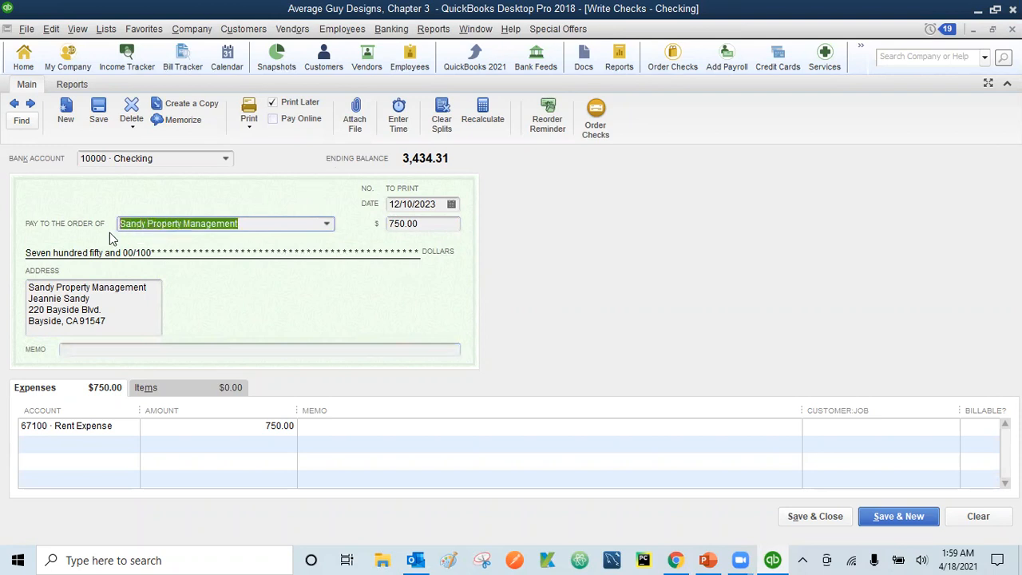
click(89, 349)
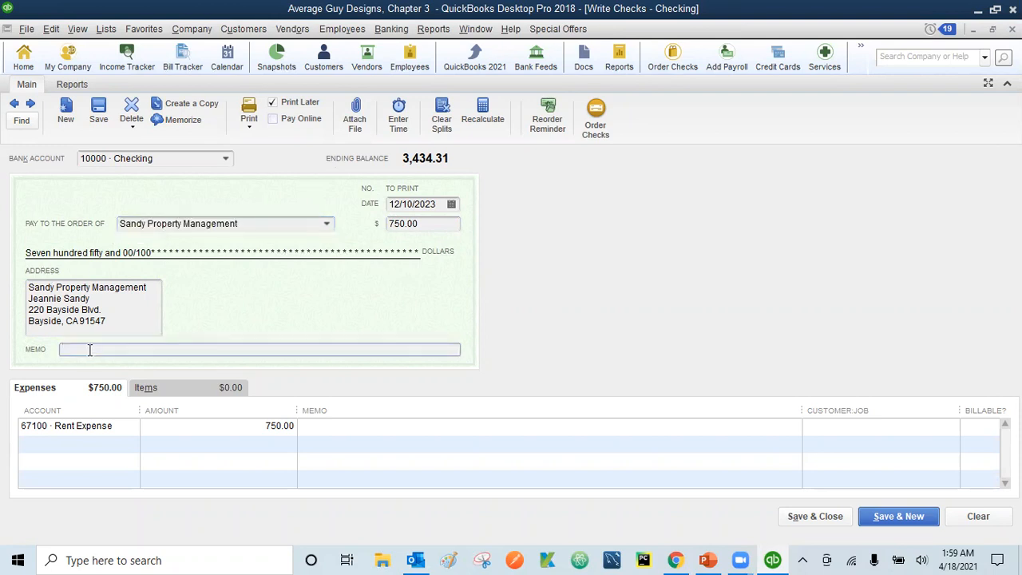
key(ctrl+v)
text(- )
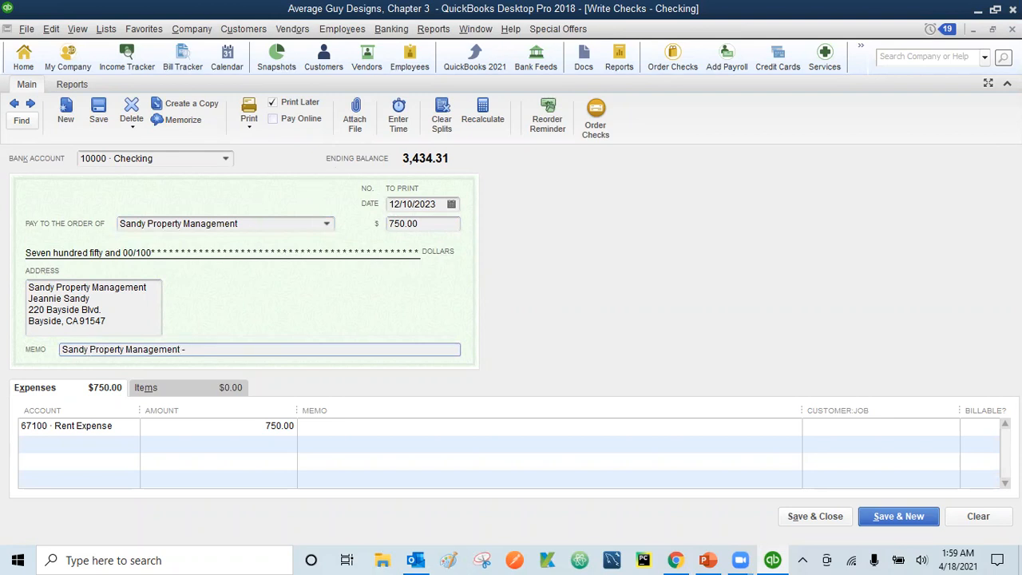
text(Rent)
text(01)
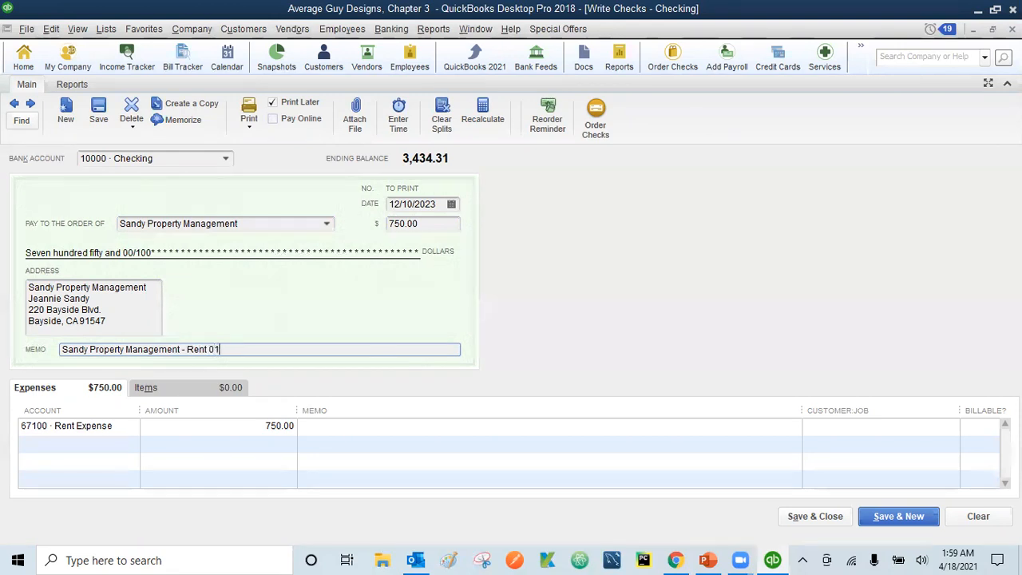
text(/2024)
Step: Copy the check memo to the 67100 · Rent Expense line and save the check, continuing with a new one
drag(249, 349, 43, 348)
key(ctrl+c)
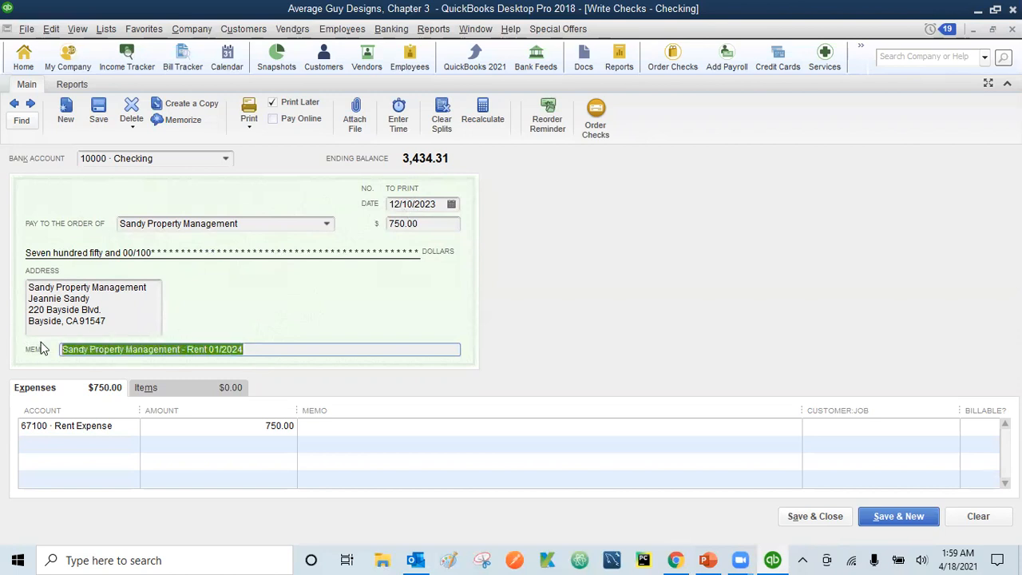
click(330, 428)
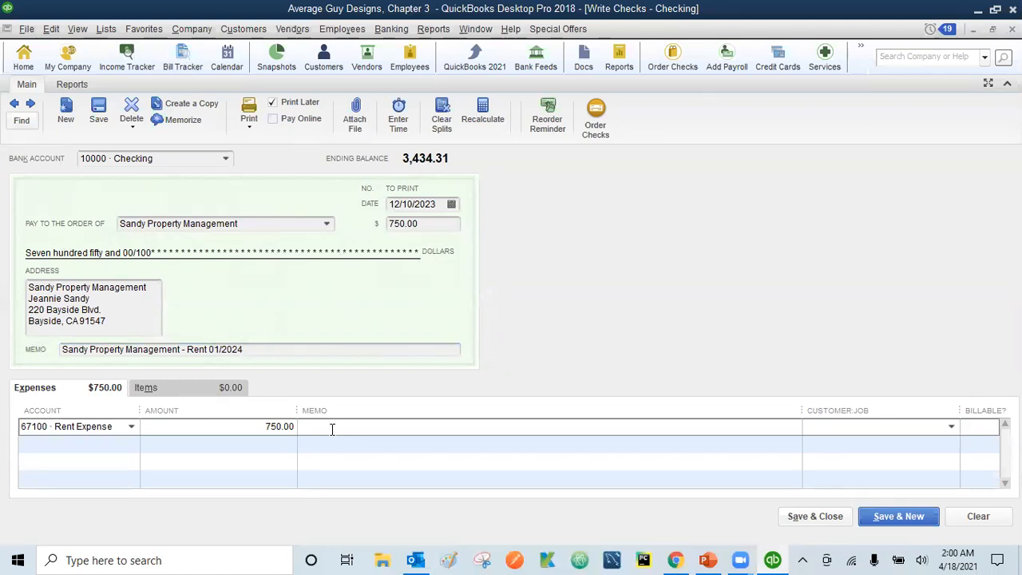
key(ctrl+v)
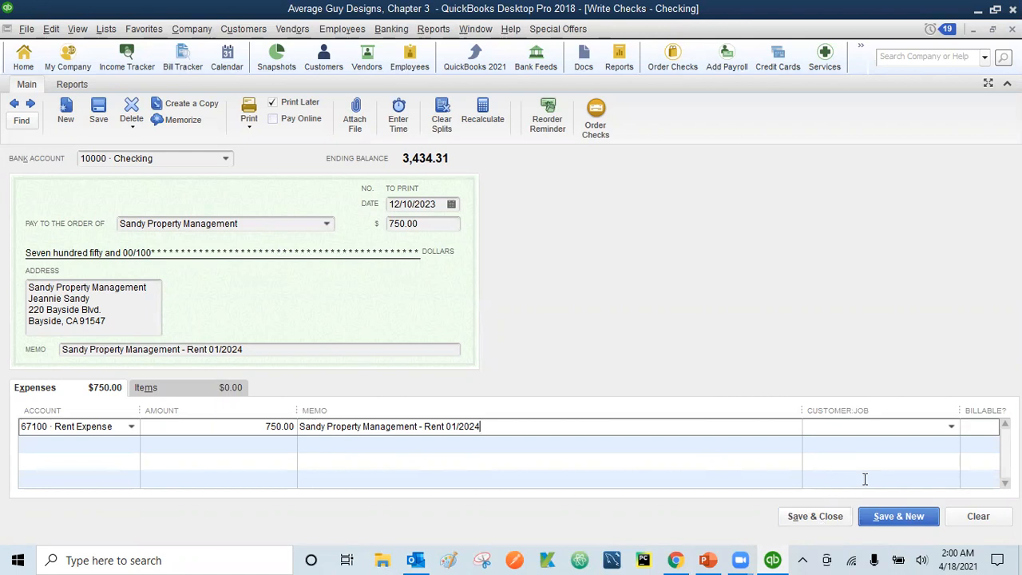
click(903, 516)
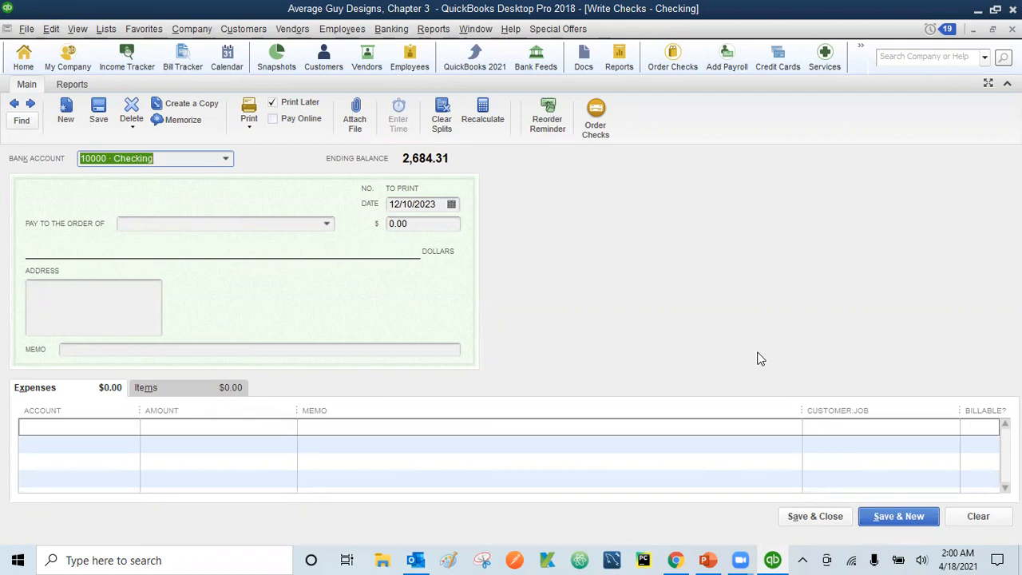
Step: Make the new check payable to Bayshore Cafe, quickly adding that name as a vendor
click(224, 225)
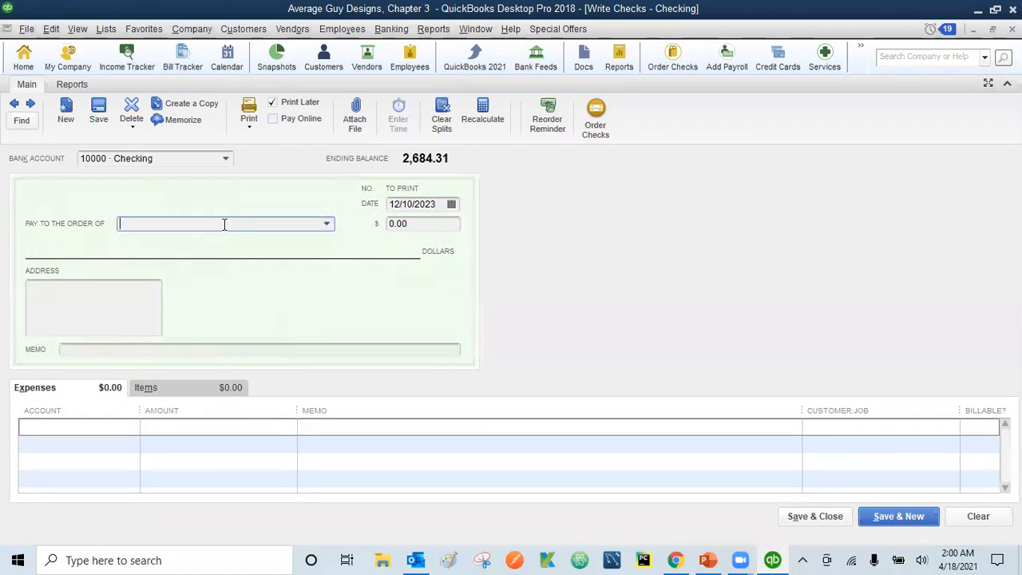
text(Ba)
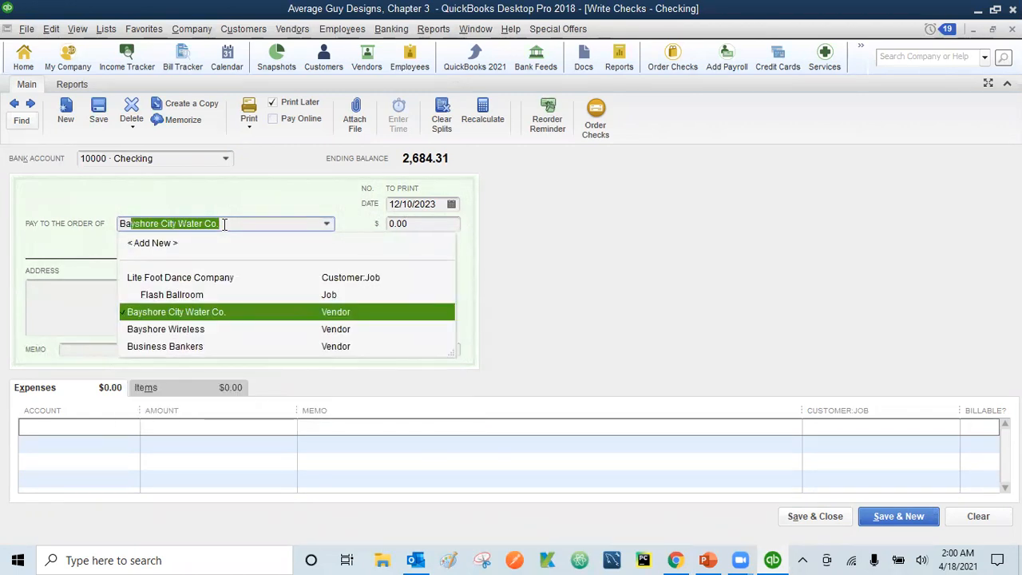
text(yshore )
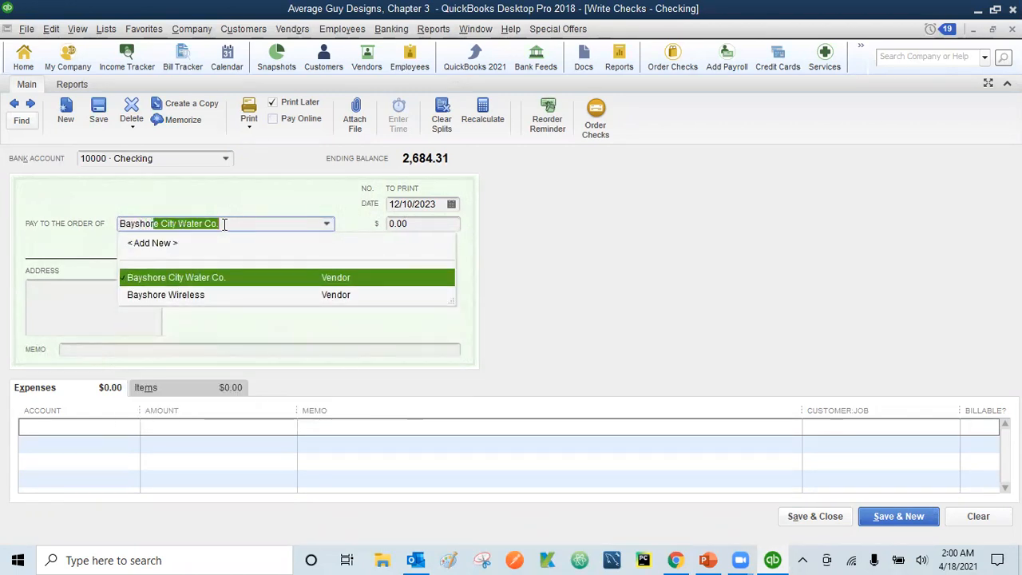
text(Cafe)
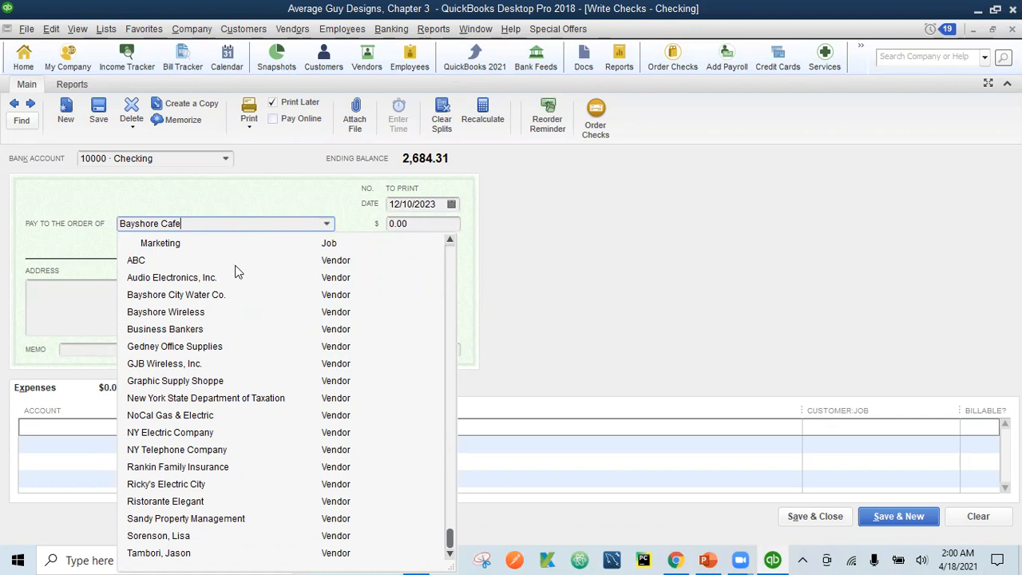
key(Tab)
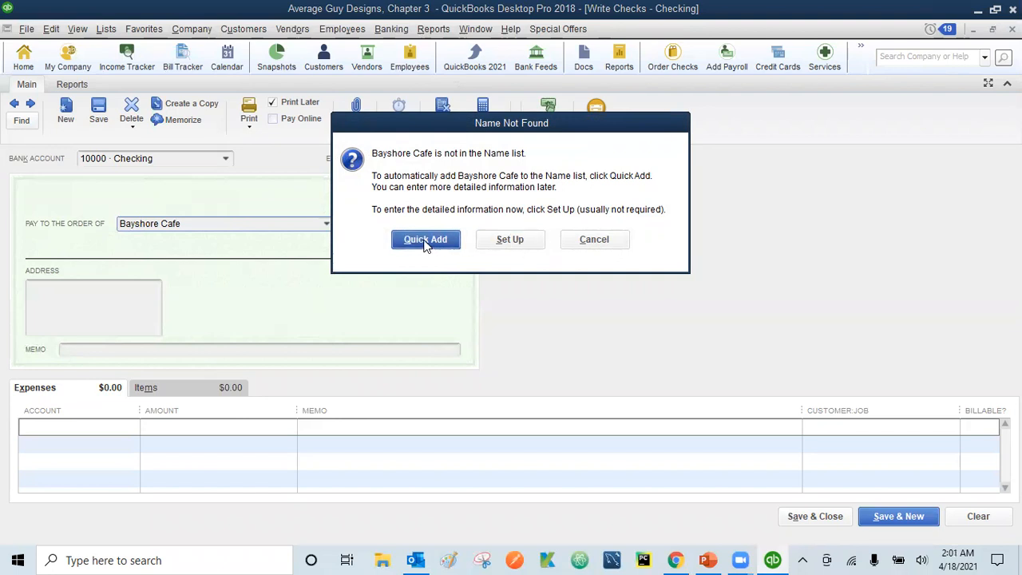
click(425, 241)
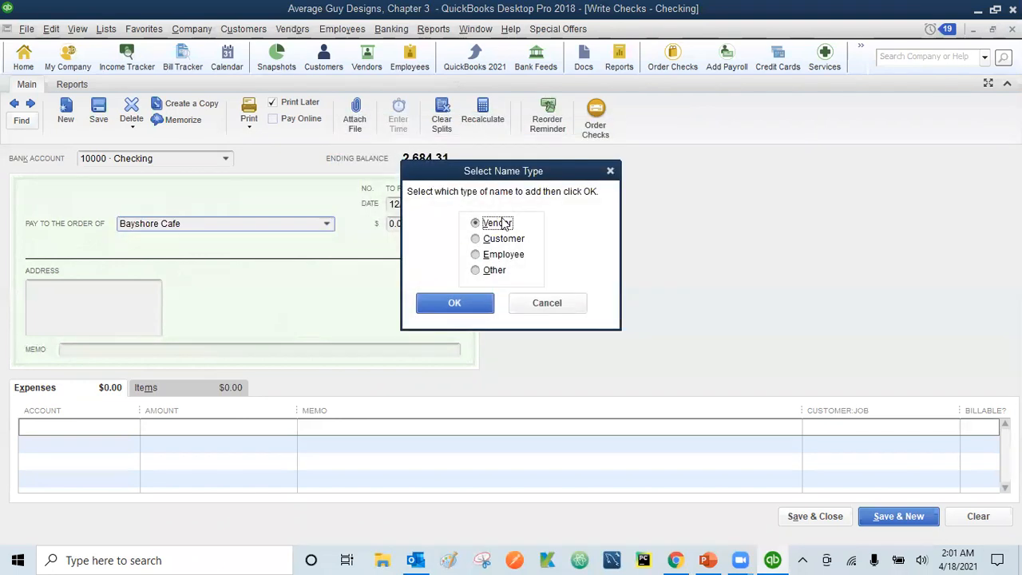
click(455, 304)
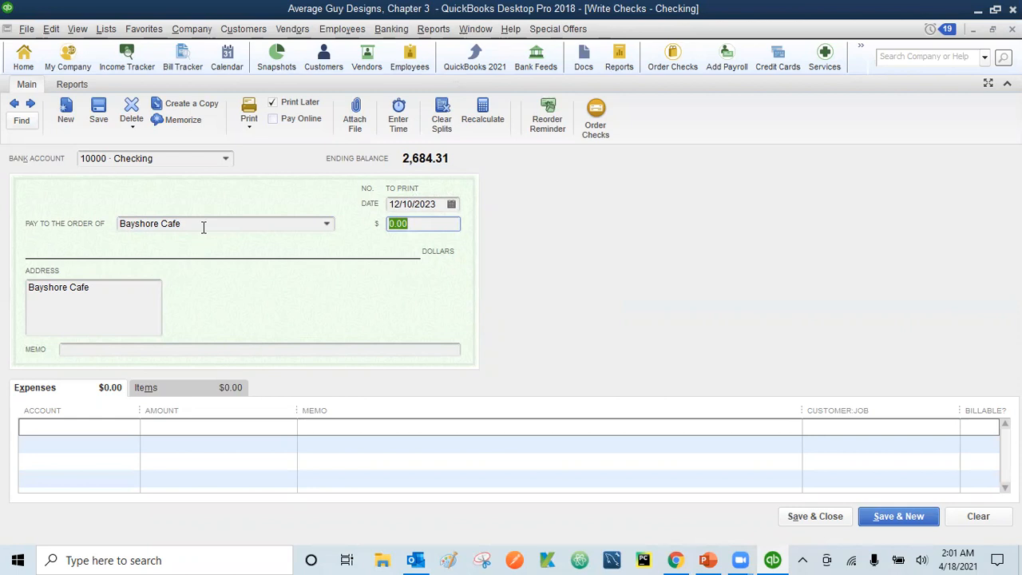
Step: Date the Bayshore Cafe check 12/30/2023 and set its amount to 37.49
click(415, 205)
key(BackSpace)
key(BackSpace)
text(30)
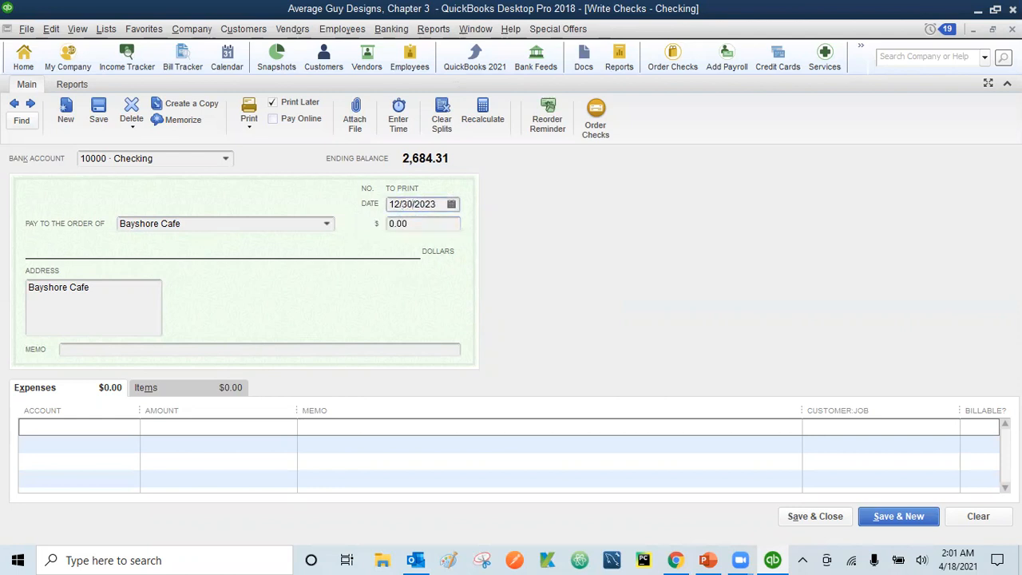
click(424, 223)
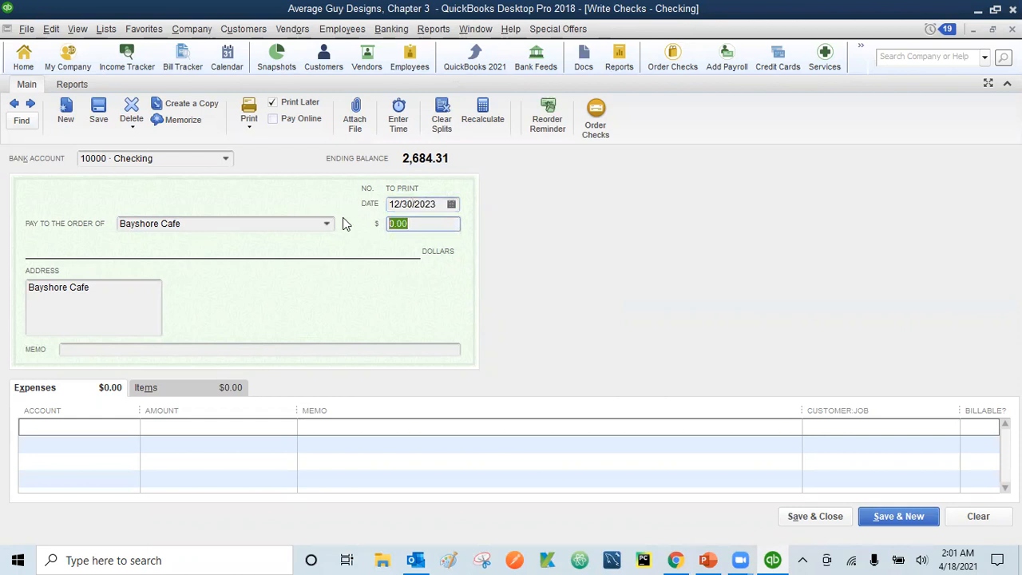
text(37.49)
key(Tab)
Step: Enter the check's memo as "Bayshore Cafe, Lunch with client 12/2023", starting from the copied payee name
click(166, 350)
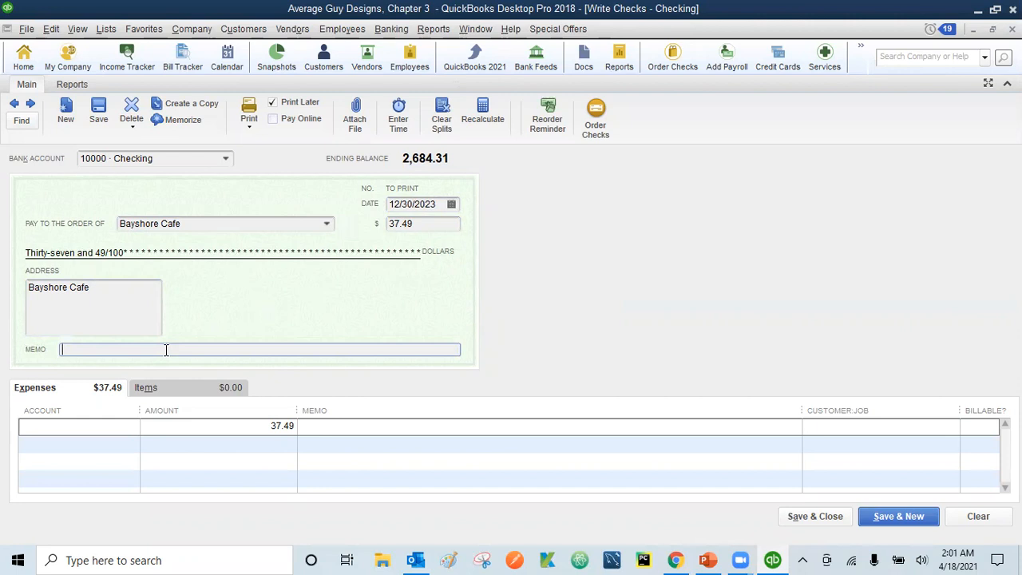
drag(195, 221, 119, 227)
key(ctrl+c)
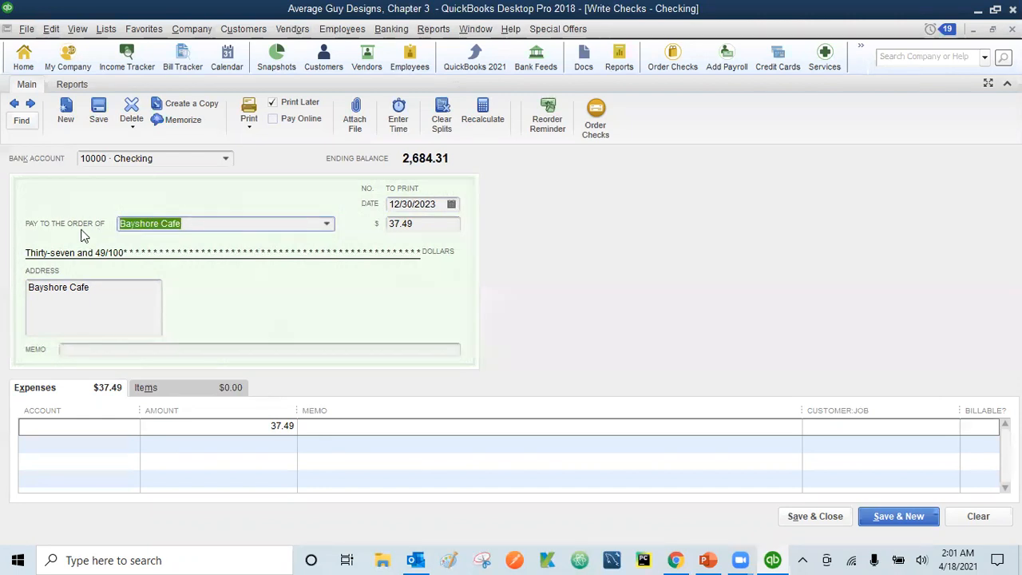
click(91, 346)
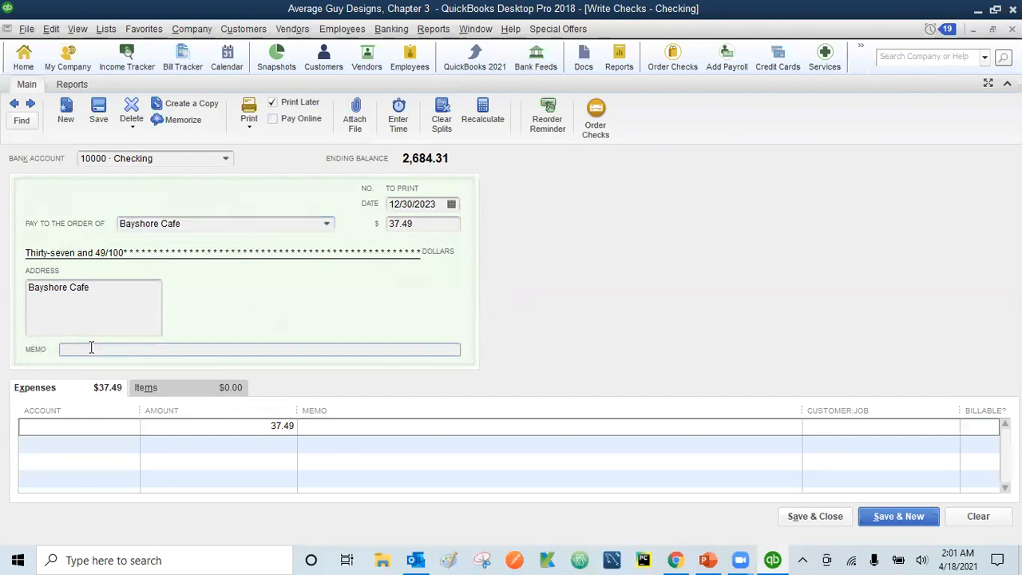
key(ctrl+v)
key(Delete)
key(Delete)
key(Delete)
key(Delete)
text(, Lunch)
key(BackSpace)
key(BackSpace)
key(BackSpace)
key(BackSpace)
key(BackSpace)
key(BackSpace)
text(C)
key(Left)
key(Left)
key(Left)
key(BackSpace)
text(re)
key(Right)
key(Right)
key(Right)
key(Right)
key(Right)
key(BackSpace)
text(é)
text(, Lunch)
text( with client)
text( 12/)
text(2023)
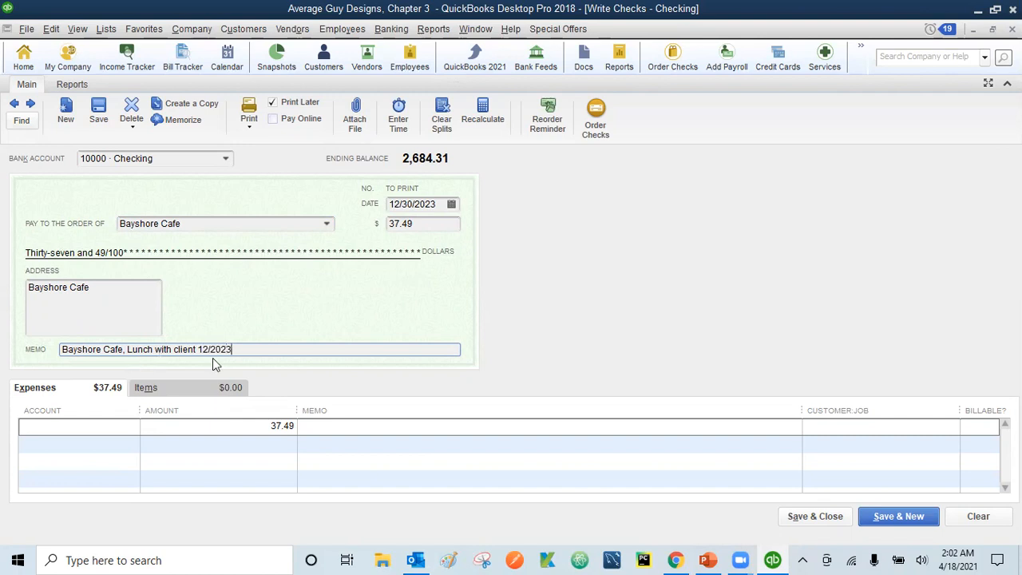
Step: Copy the full check memo into the memo of the 37.49 expense line
drag(225, 349, 38, 356)
key(ctrl+c)
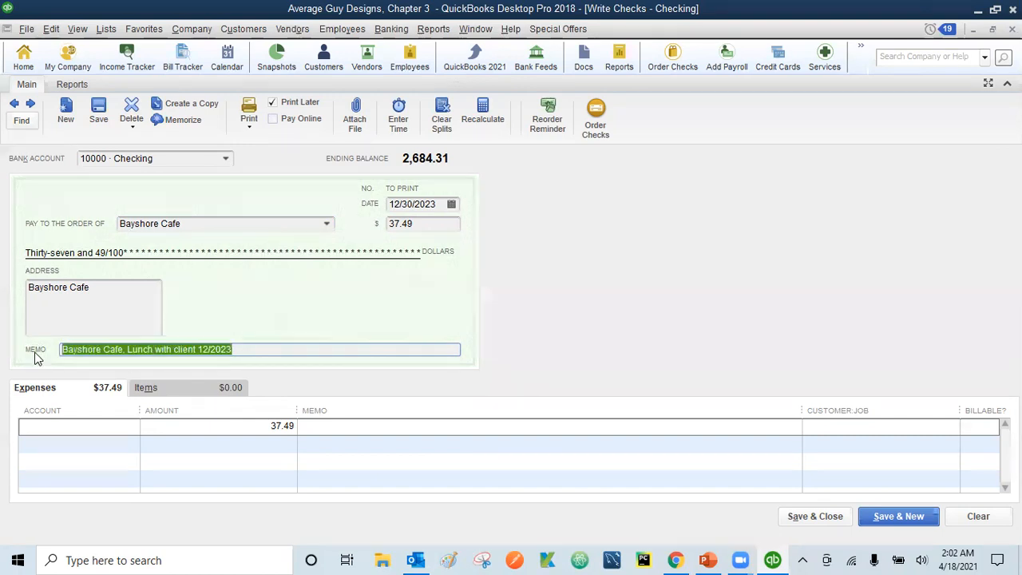
click(331, 430)
key(ctrl+v)
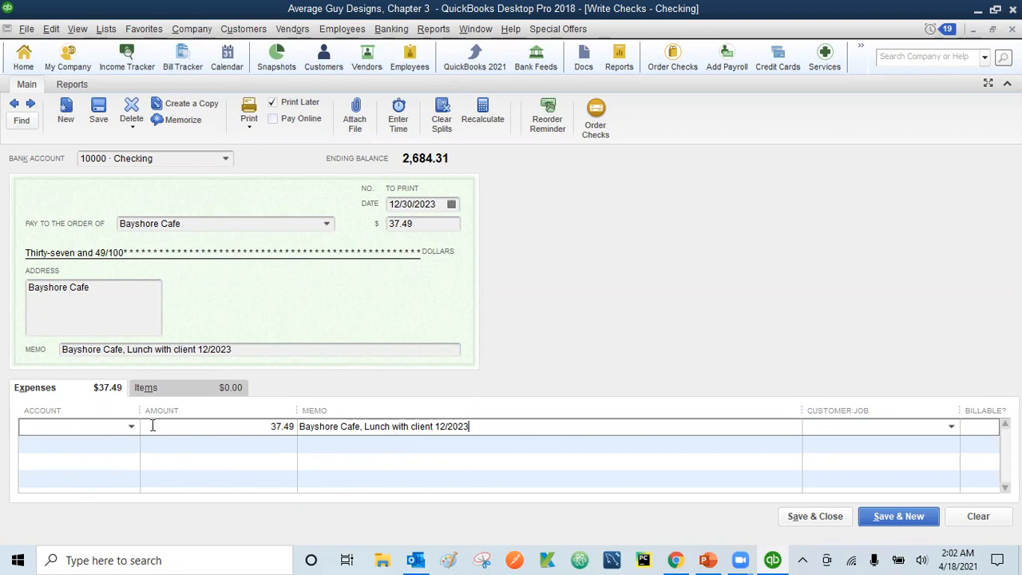
Step: Assign the expense line to 64300 · Meals and Entertainment, and save and close the check
click(110, 426)
text(Meals and Entertainment)
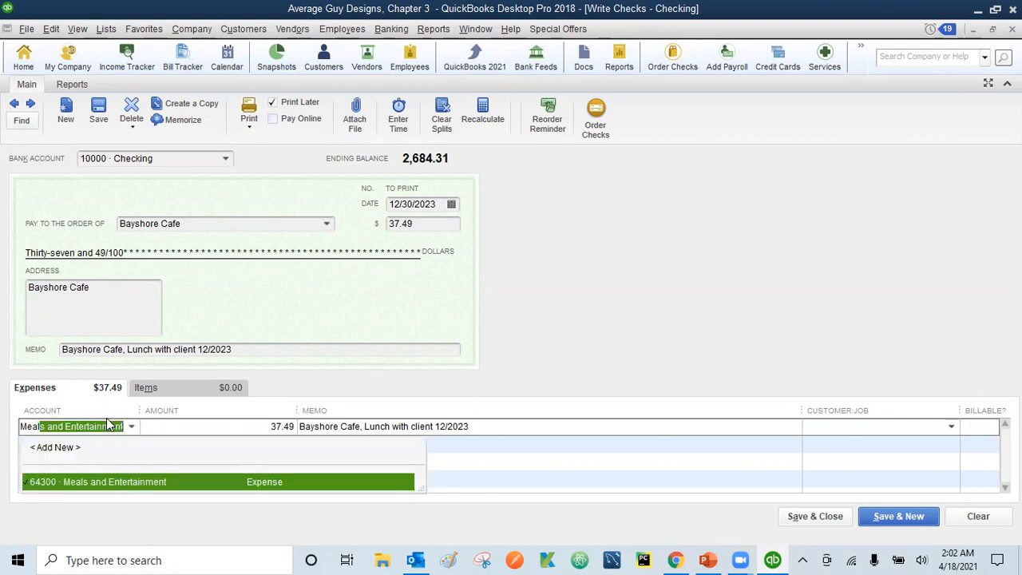
click(97, 483)
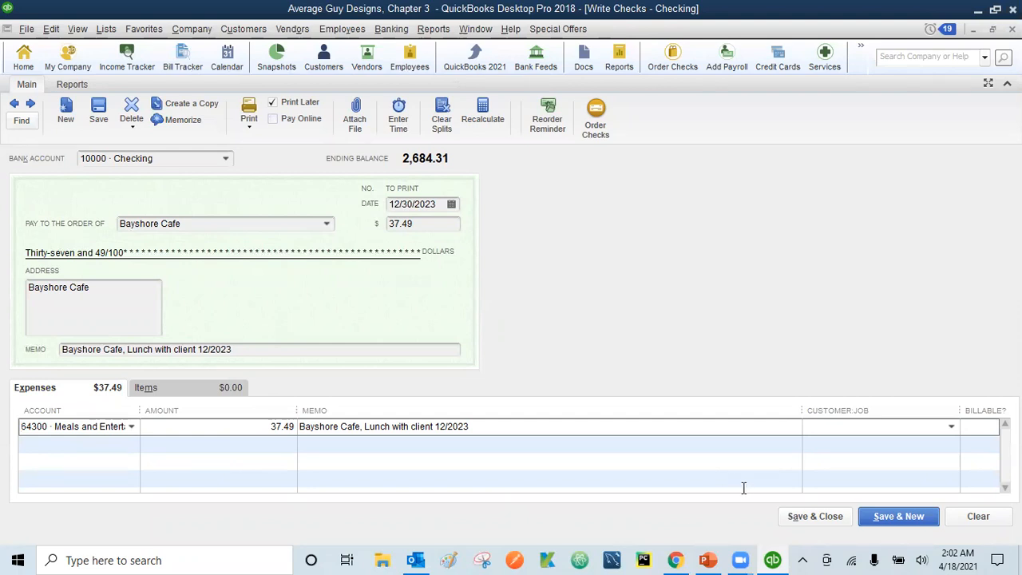
click(815, 517)
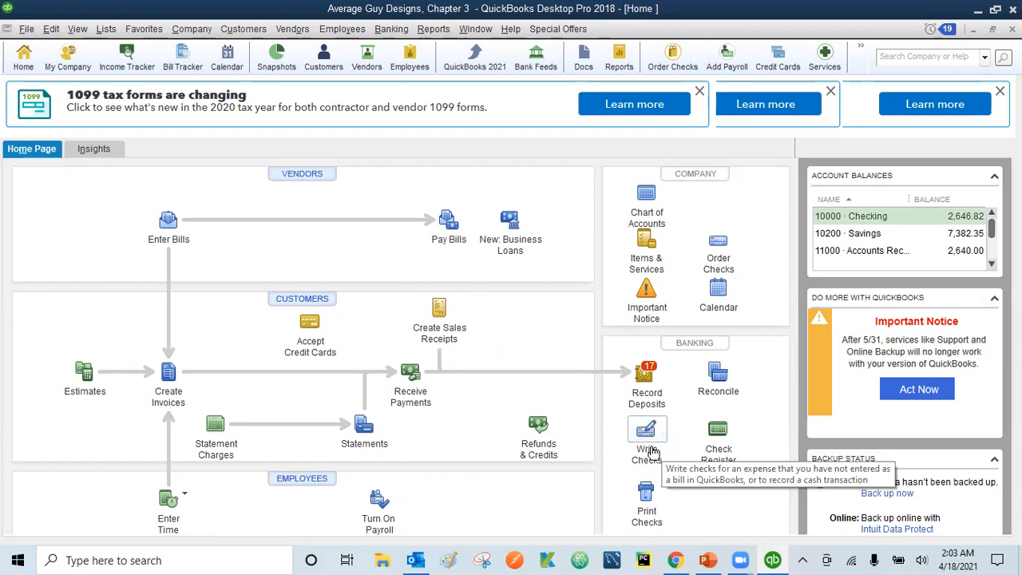
Step: Reopen the saved Bayshore Cafe check, set its check number to 1248, and record the change
click(646, 433)
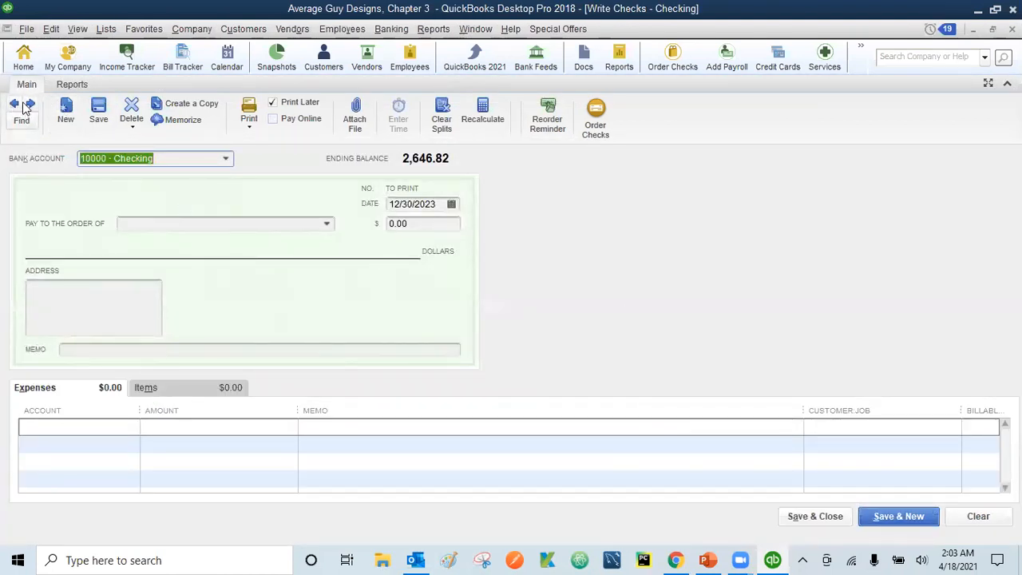
click(15, 104)
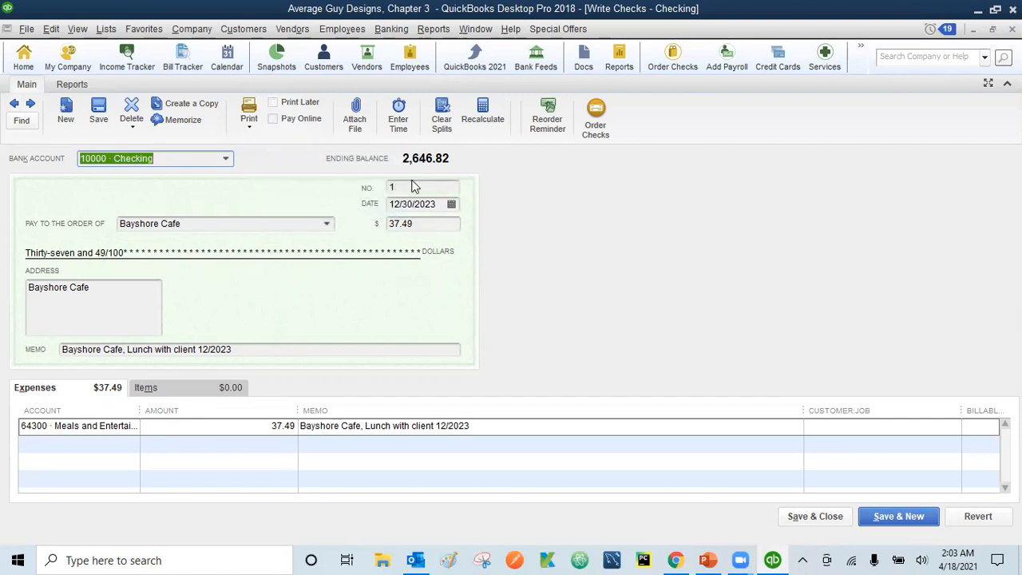
click(410, 188)
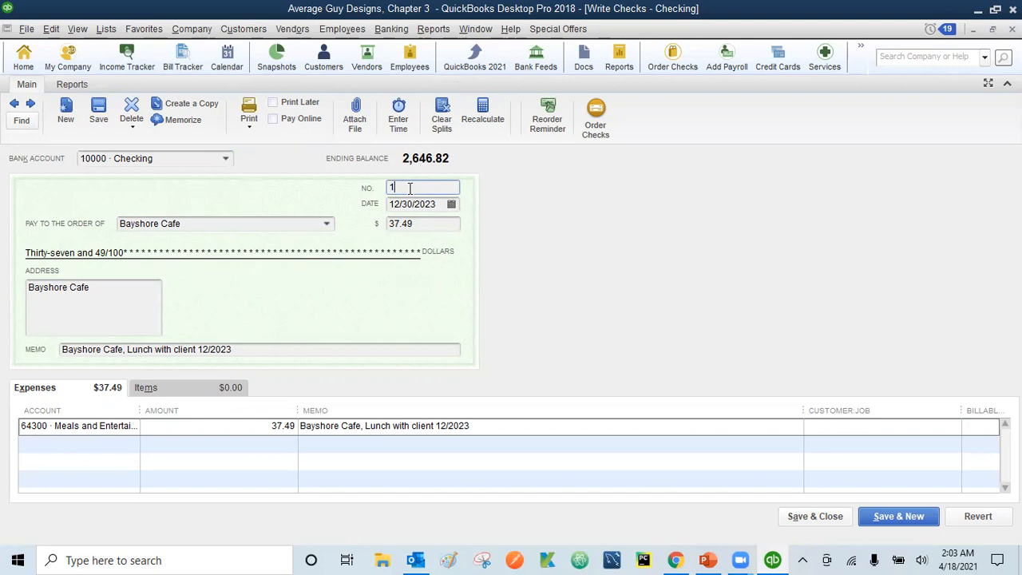
text(248)
click(814, 516)
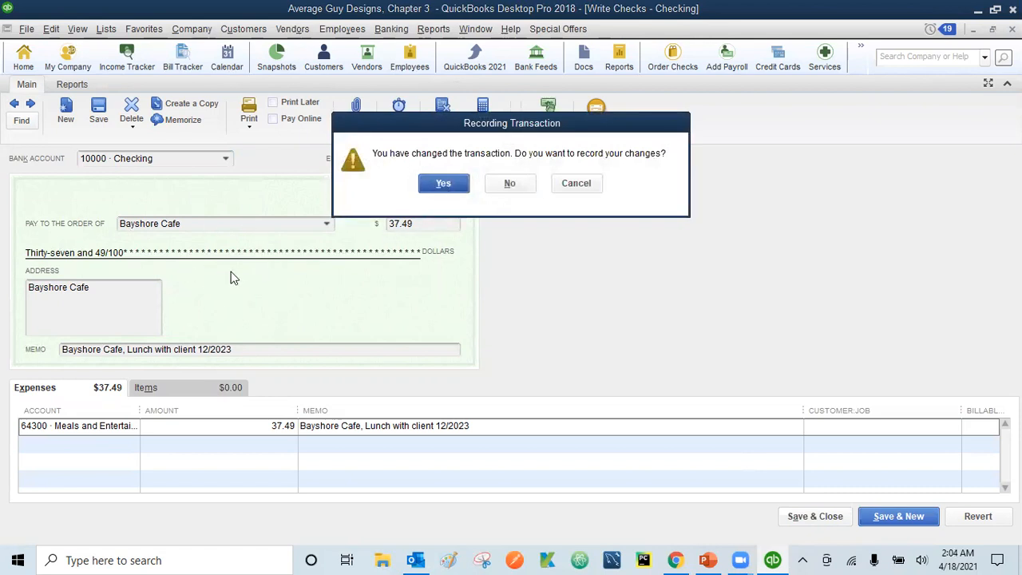
click(443, 182)
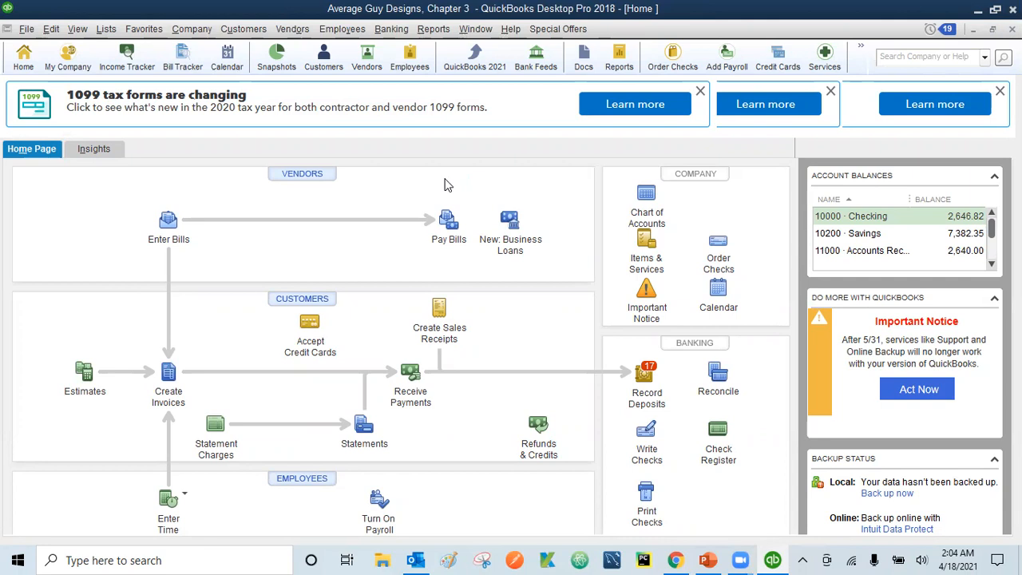
Step: Review the checks waiting to be printed from 10000 · Checking, and close the list without printing
click(647, 493)
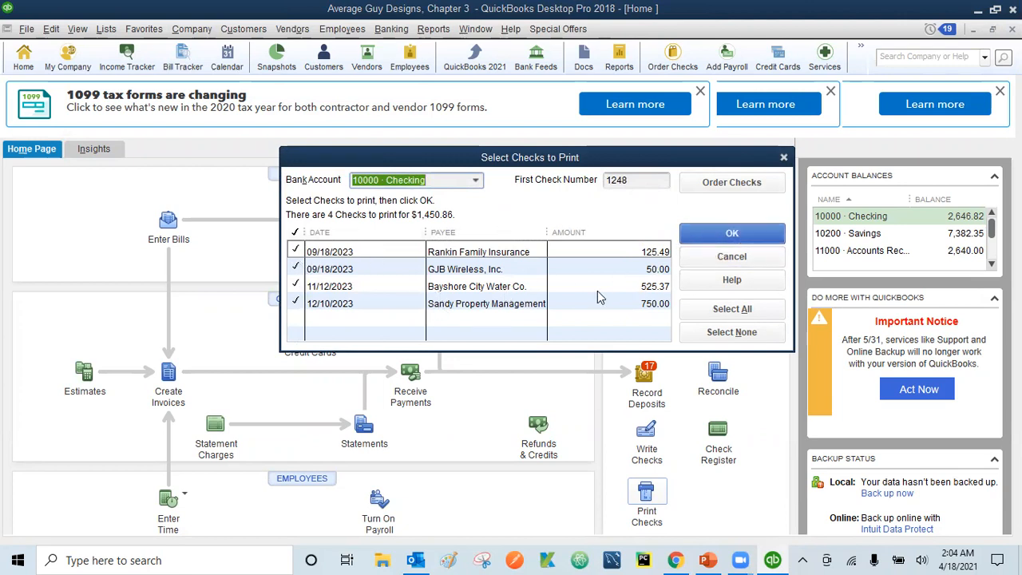
click(731, 256)
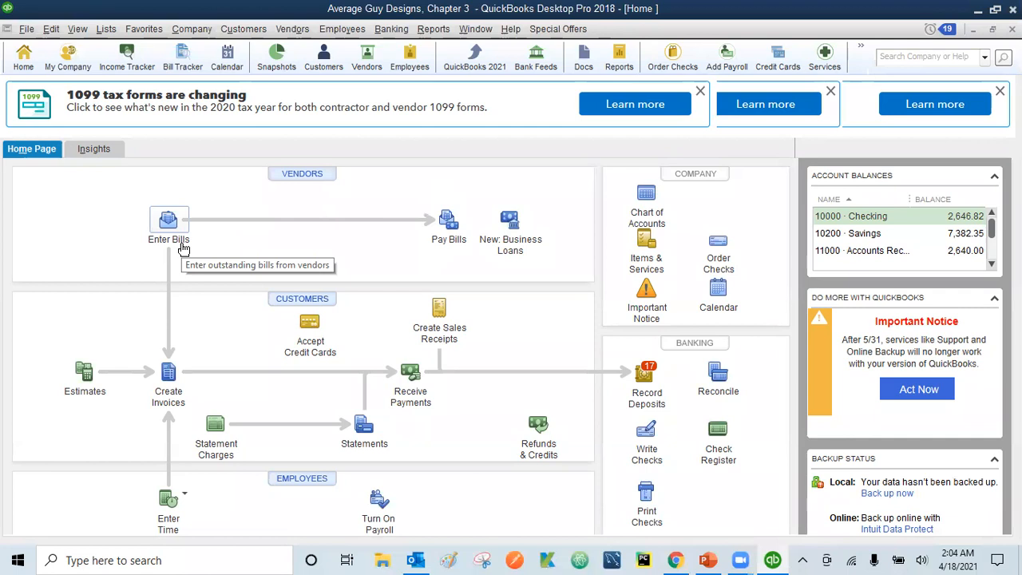
click(647, 499)
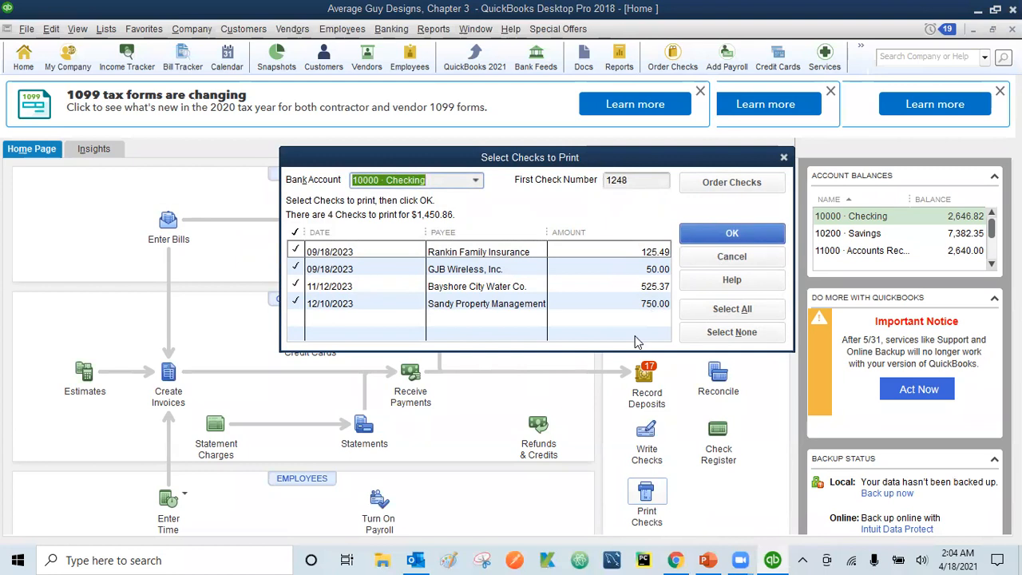
click(751, 256)
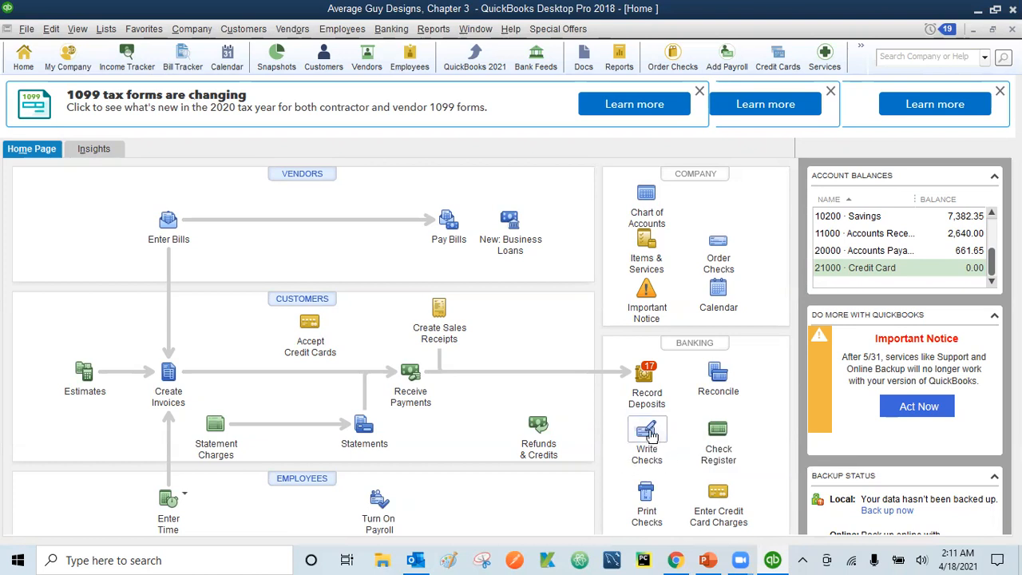
Step: Start a new check from 10000 · Checking payable to Graphic Supply Shoppe for 50.00
click(650, 433)
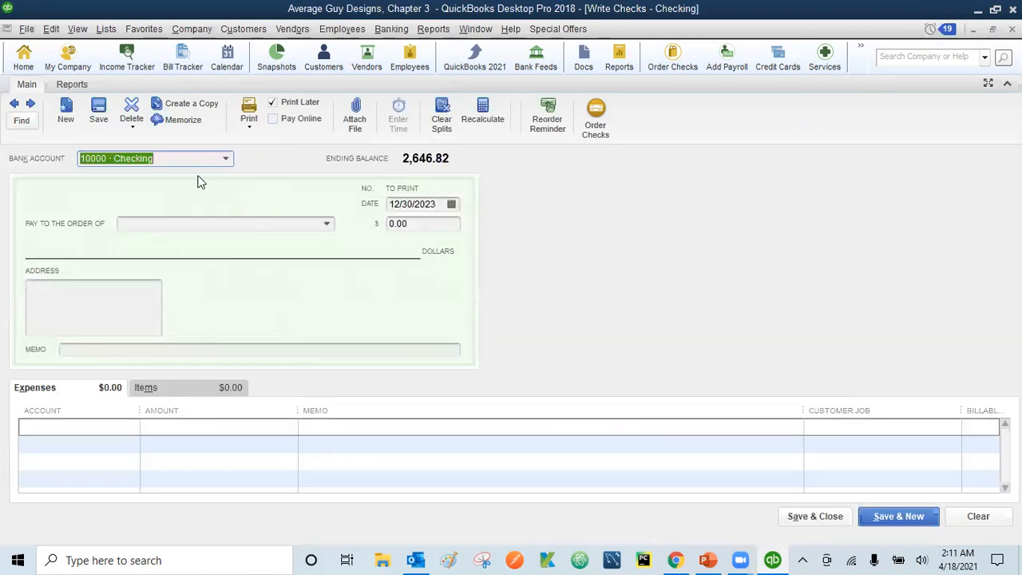
click(327, 226)
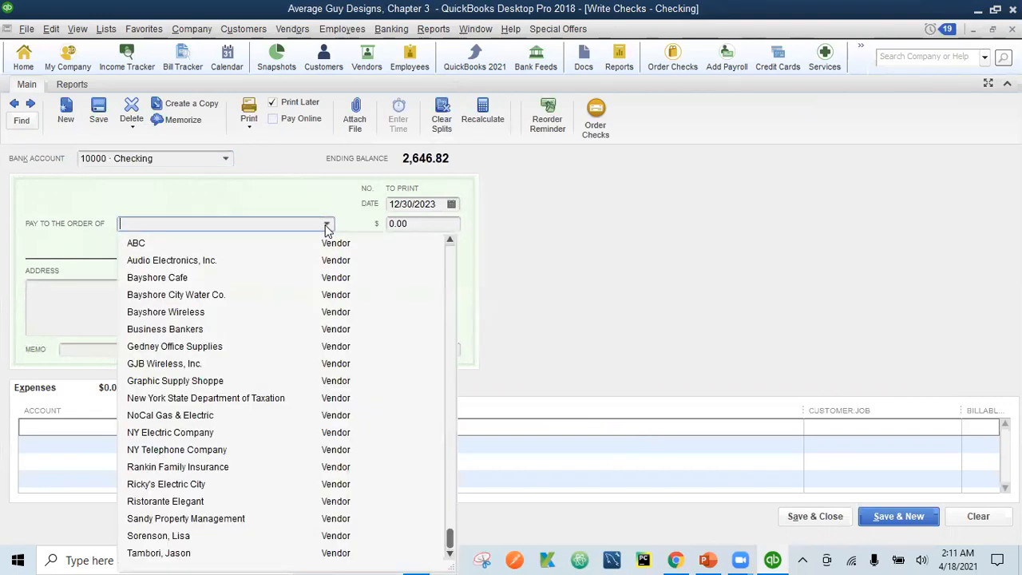
click(169, 381)
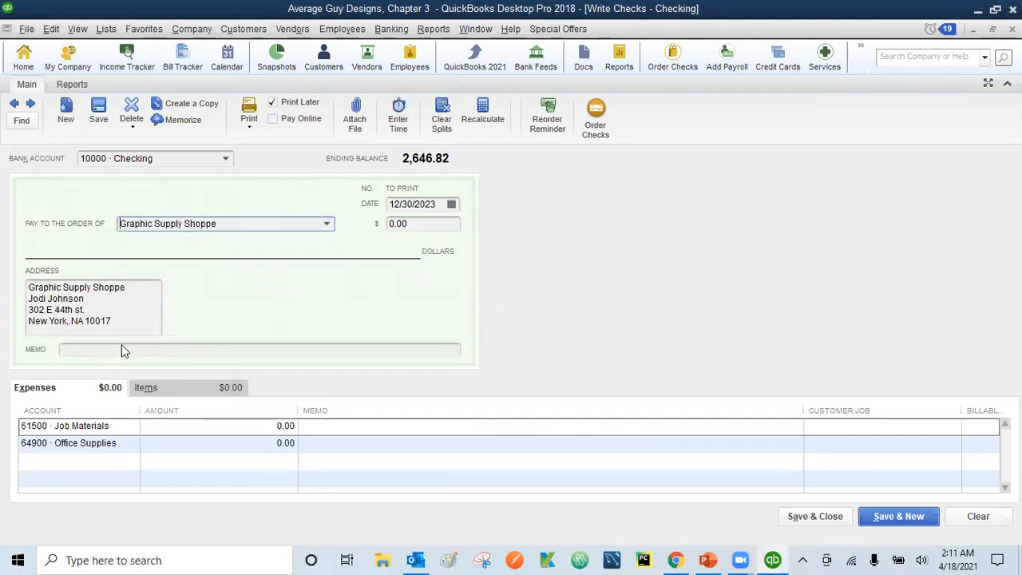
click(425, 227)
key(BackSpace)
key(BackSpace)
key(BackSpace)
key(BackSpace)
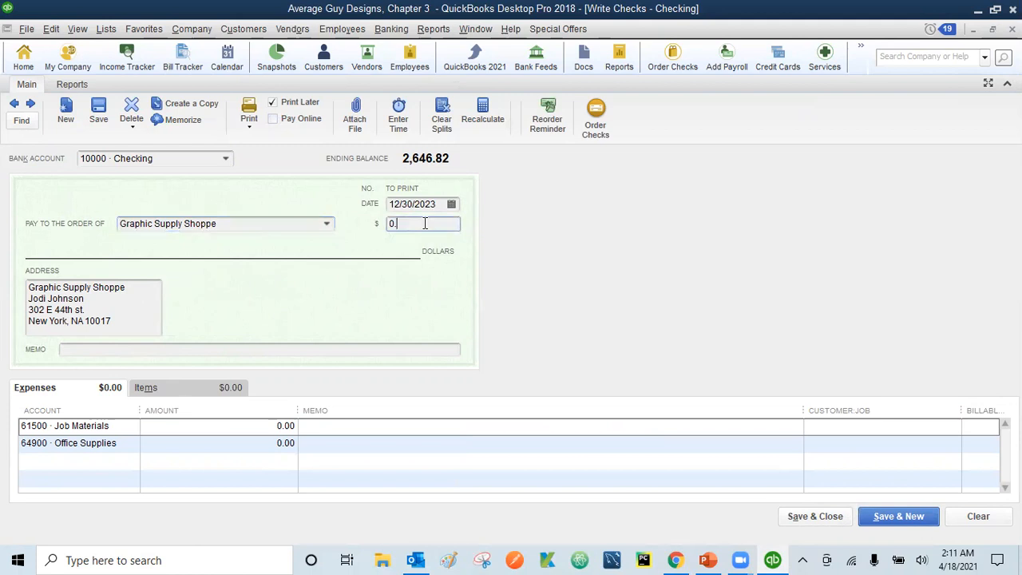
text(50)
key(Tab)
key(Tab)
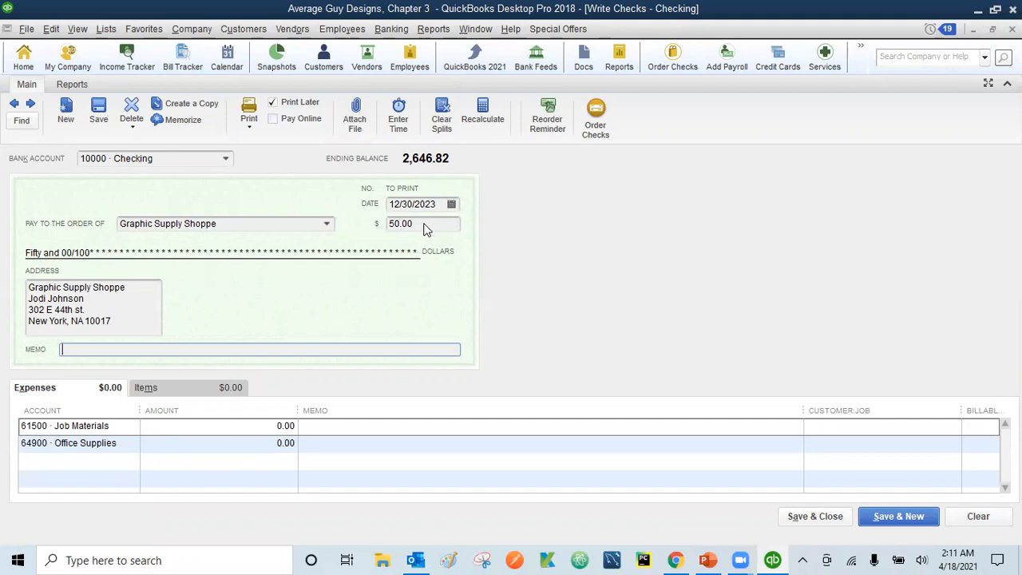
Step: Enter the check memo "Graphic Supply Shoppe -Office supplies", copying the vendor name from the payee
text(Office supplies)
drag(226, 227, 104, 225)
key(ctrl+c)
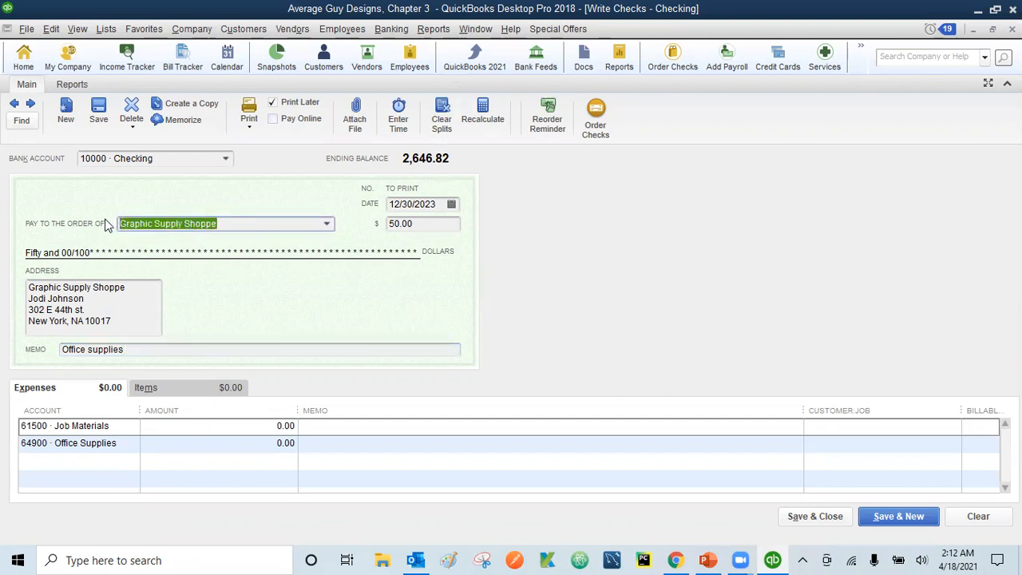
click(62, 351)
key(ctrl+v)
text(-)
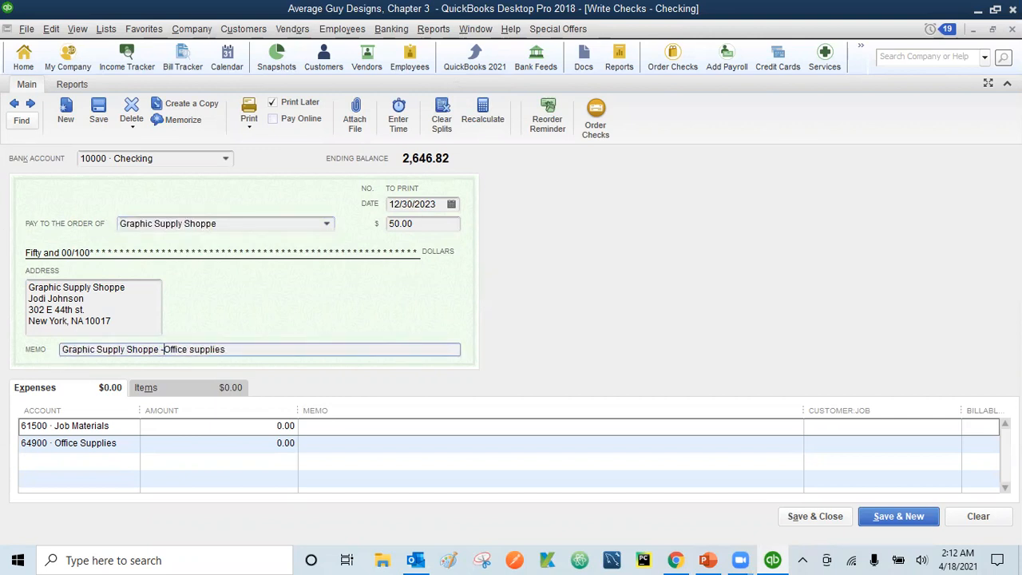
Step: Fill the 64900 · Office Supplies line with the copied check memo and the amount 50.00, and save and close the check
drag(234, 353, 48, 352)
key(ctrl+c)
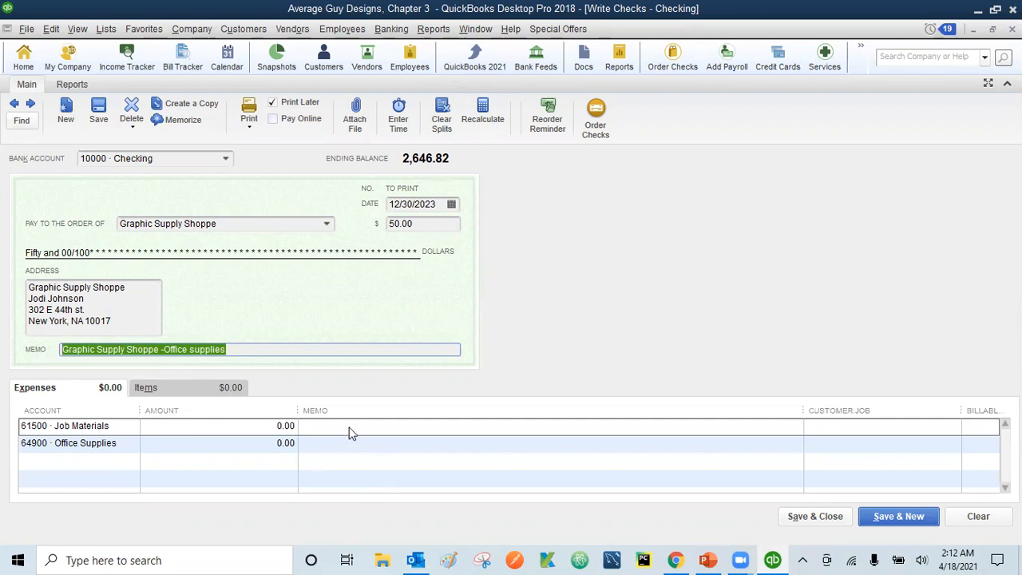
click(336, 448)
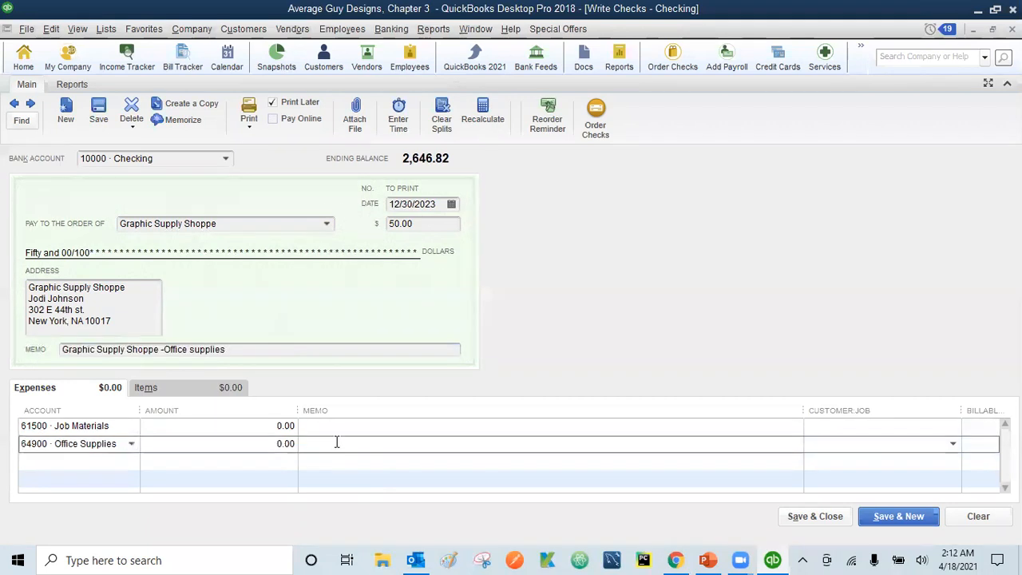
key(ctrl+v)
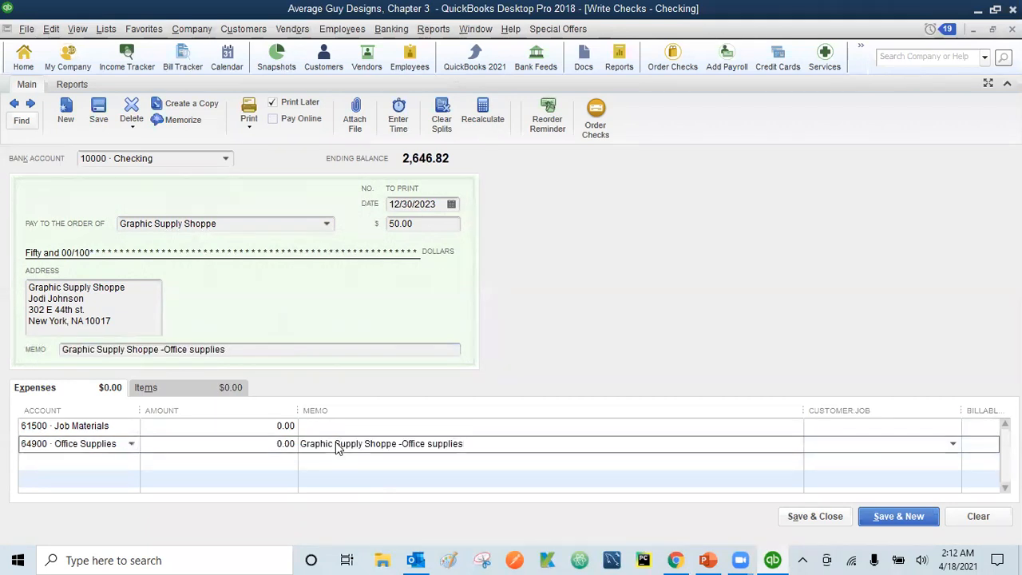
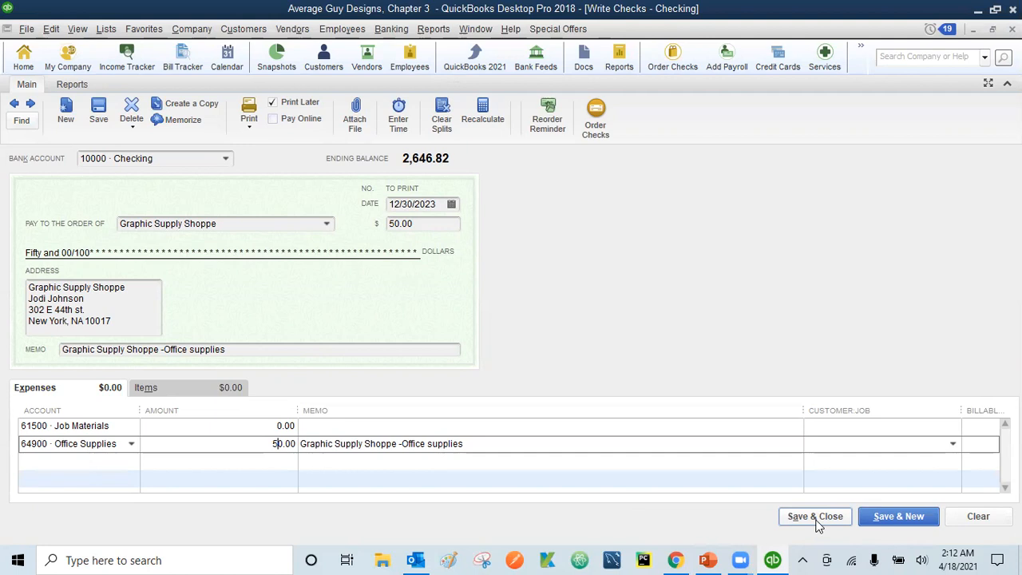
click(816, 517)
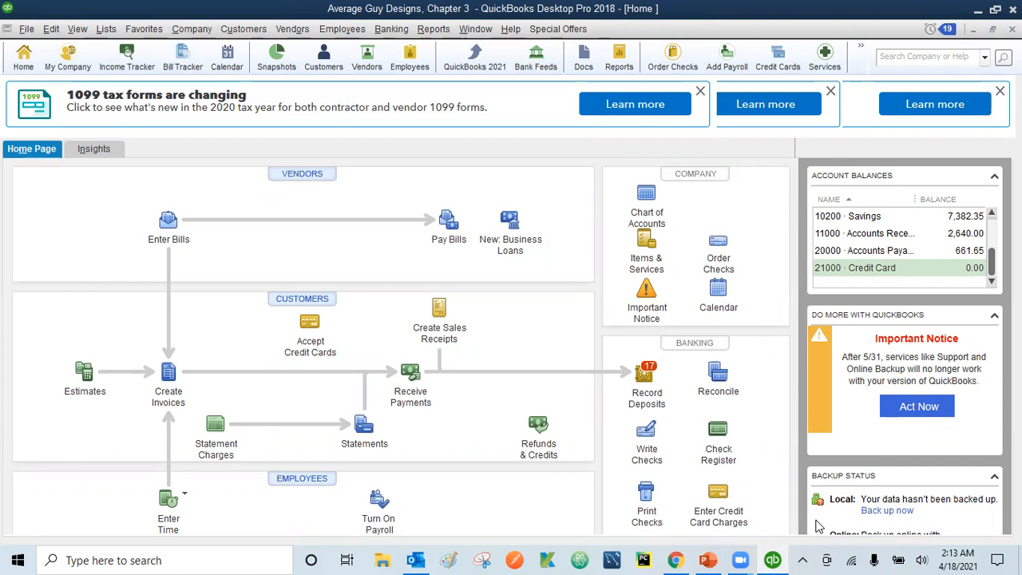
Step: Reopen the saved 50.00 Graphic Supply Shoppe check, turn off Print Later, set its number to DB, and record the change
click(645, 436)
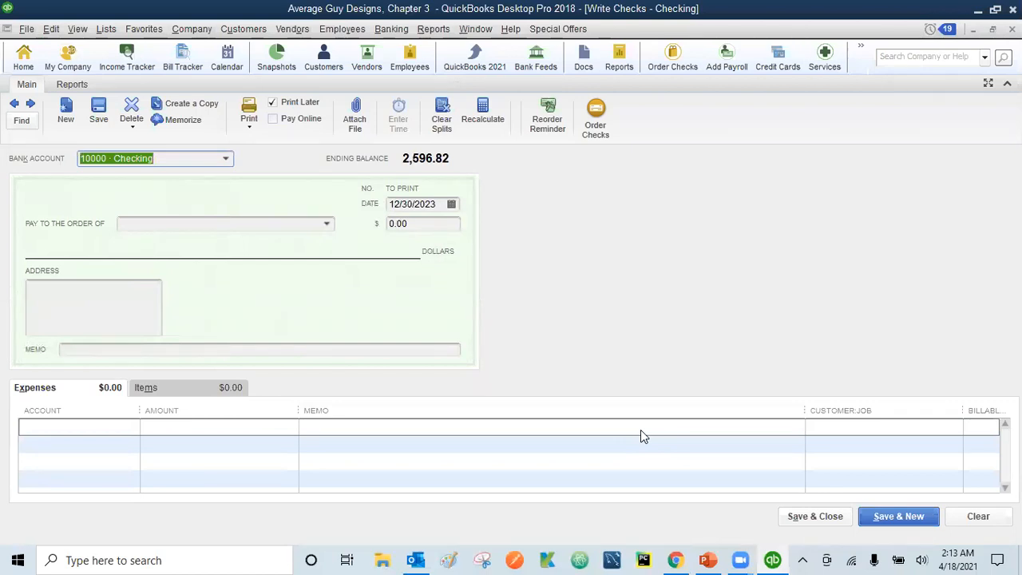
click(14, 105)
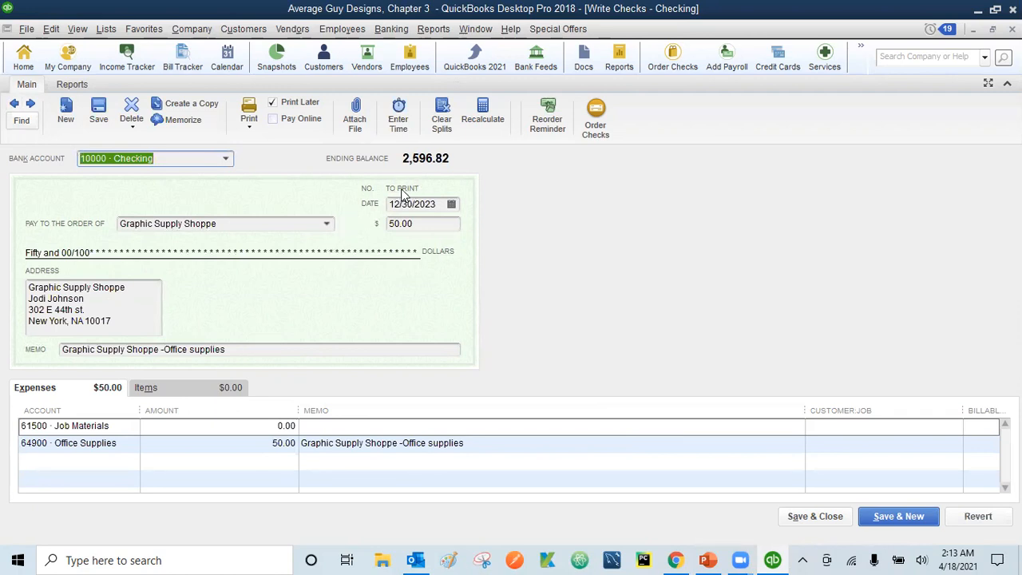
click(274, 105)
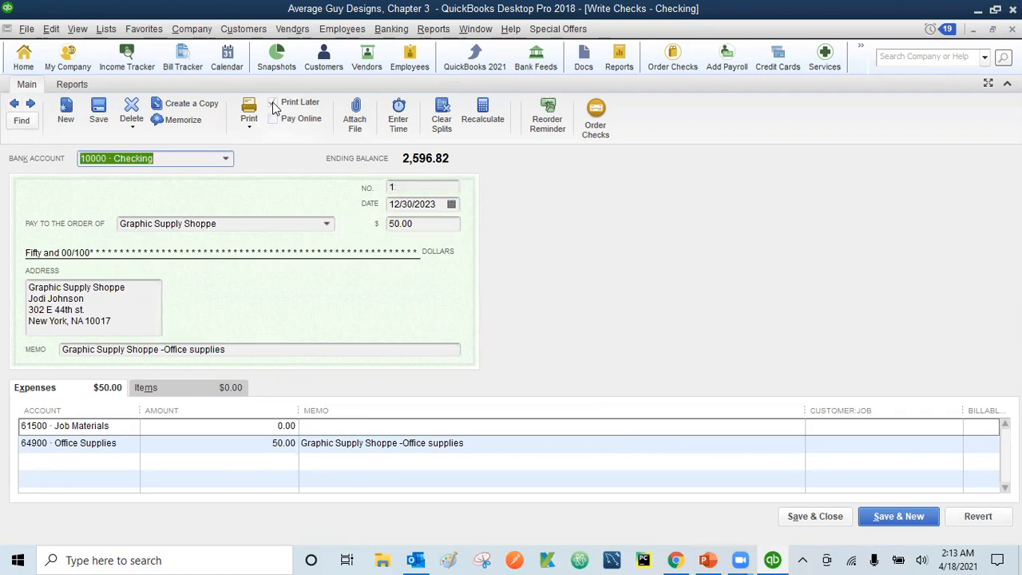
click(411, 184)
key(BackSpace)
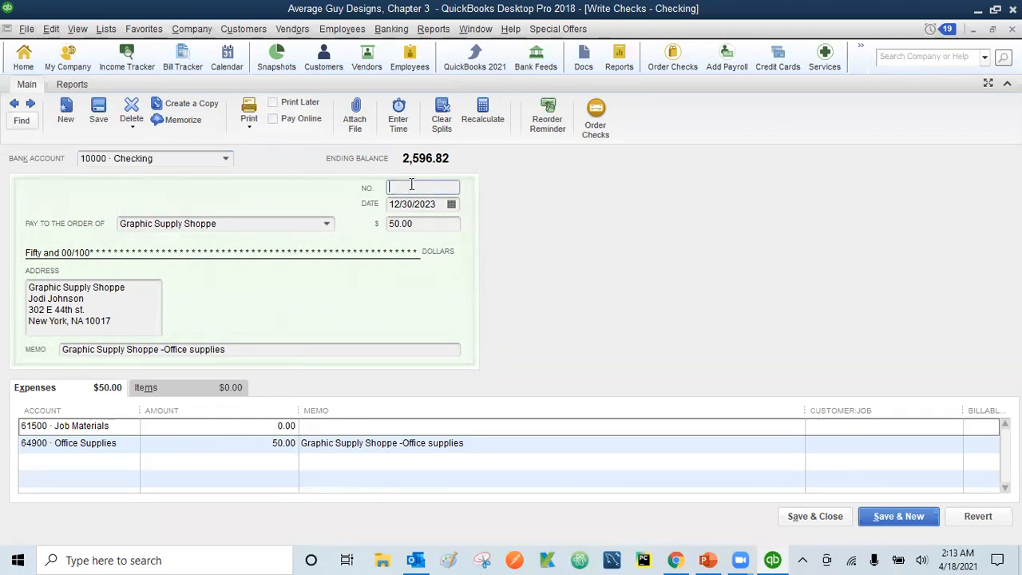
text(DB)
click(835, 519)
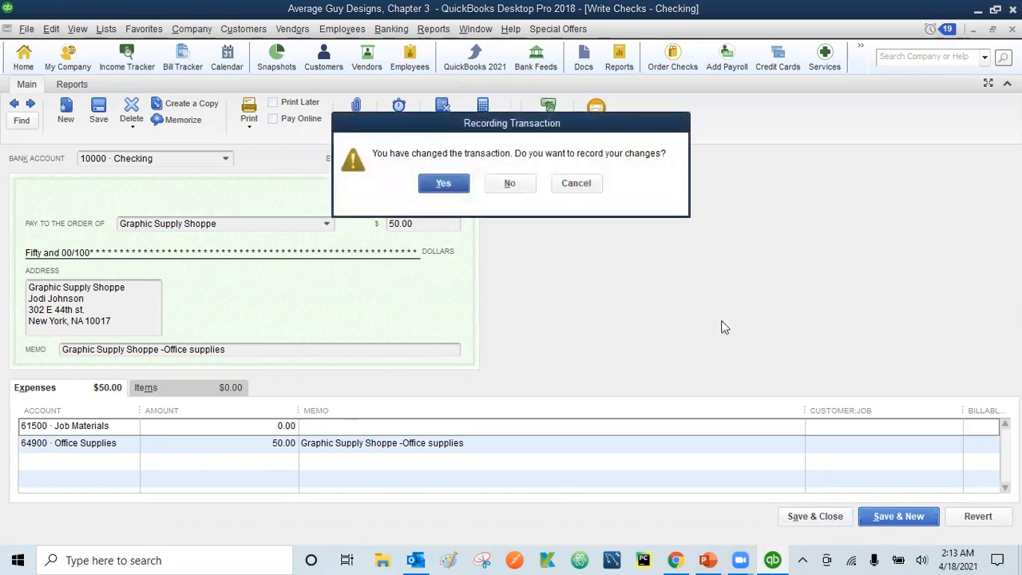
click(443, 184)
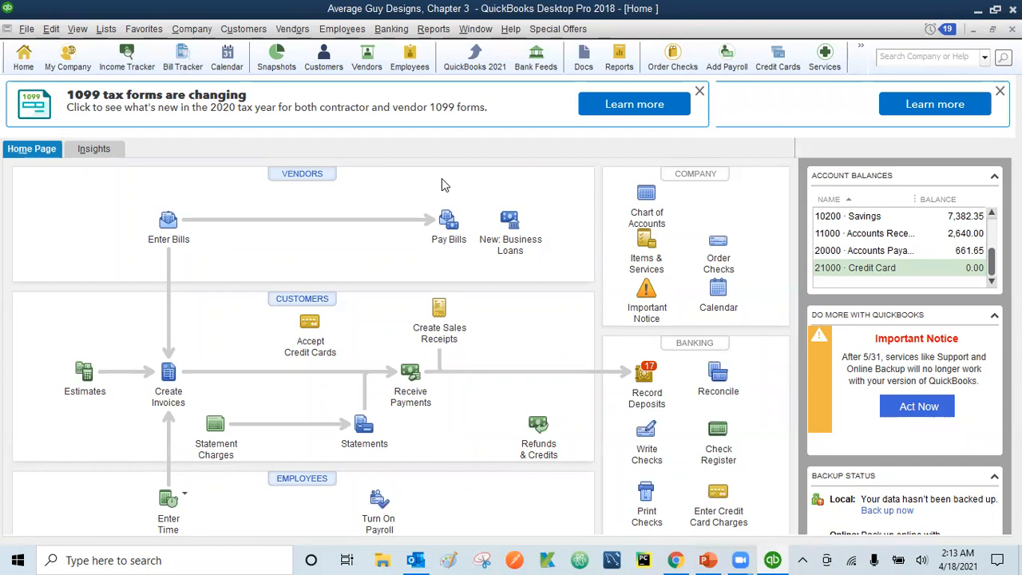
Step: Start another new check with Print Later turned off and enter Db as its number
click(646, 450)
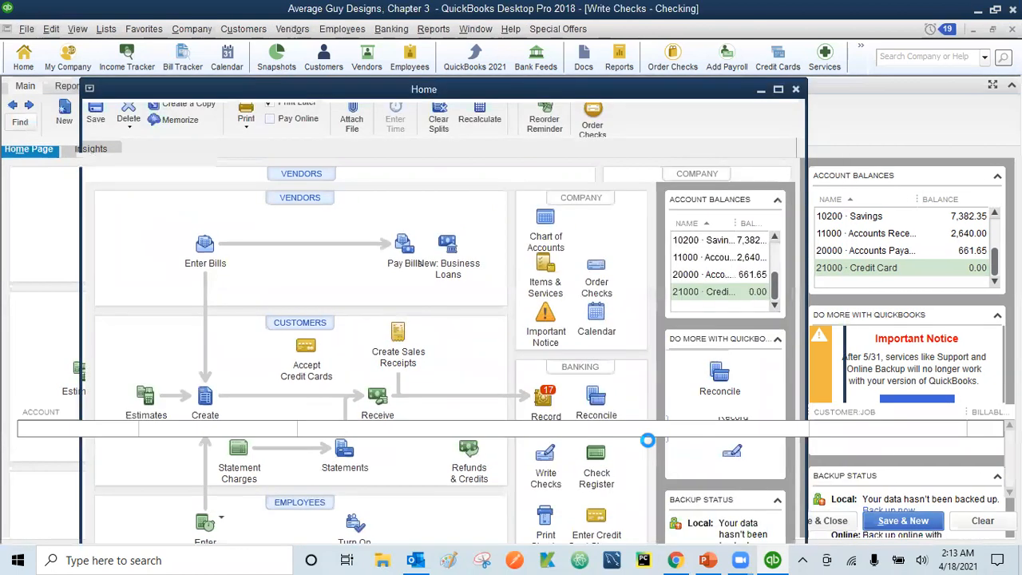
click(274, 106)
click(414, 188)
key(BackSpace)
text(Db)
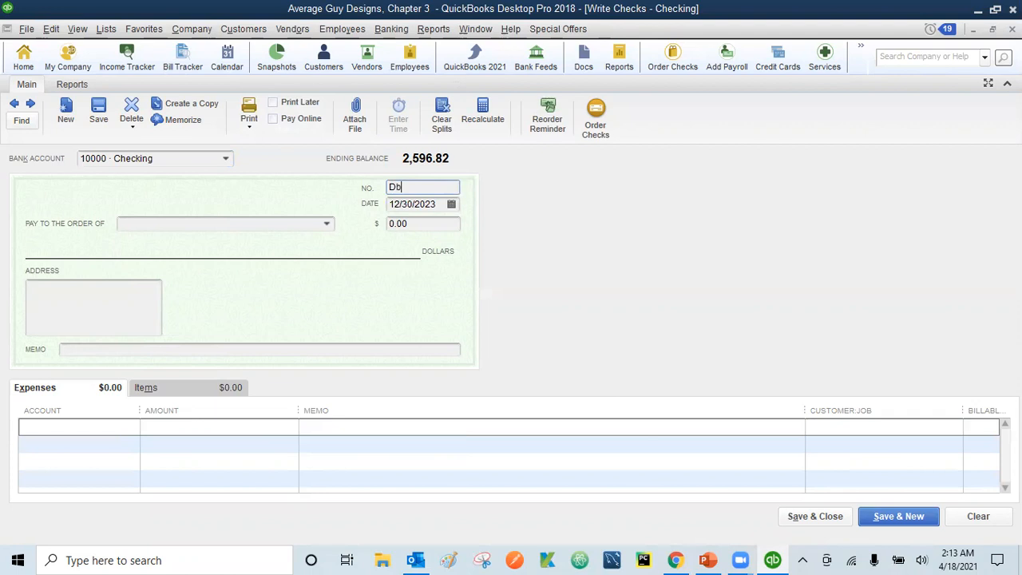
Step: Make the check payable to Graphic Supply Shoppe for 75.00
click(217, 224)
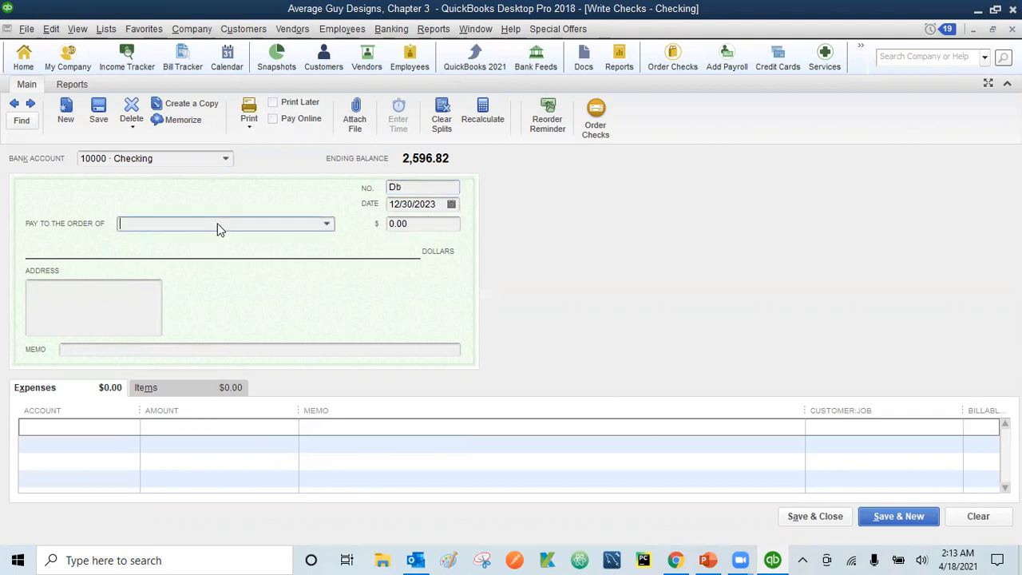
text(Graphic Supply Shoppe)
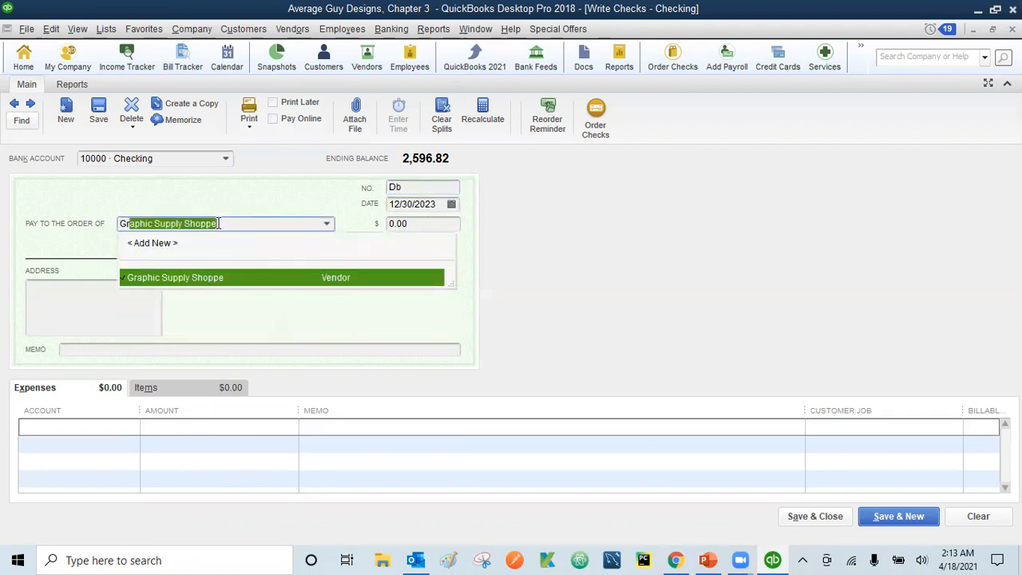
click(182, 277)
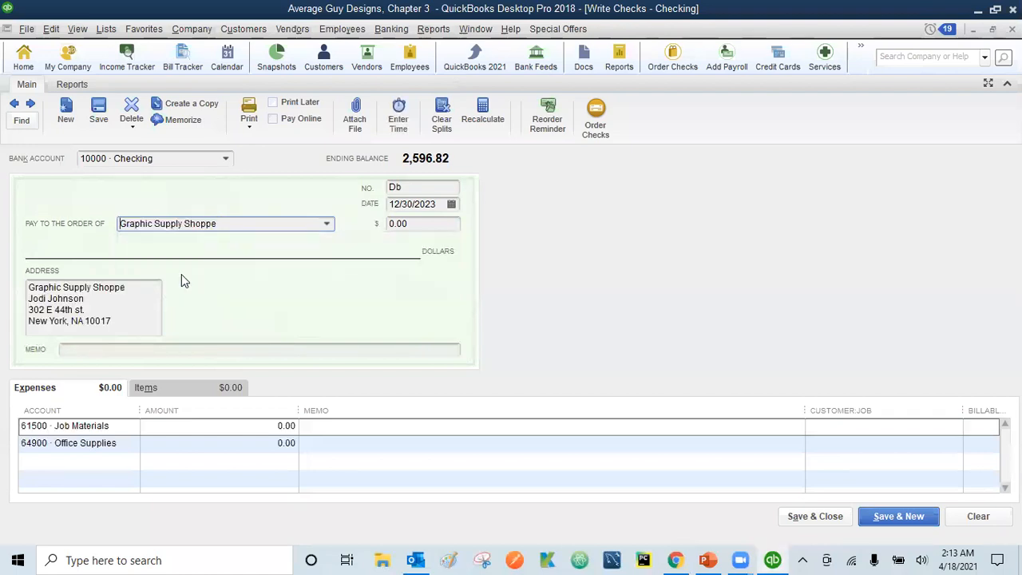
click(412, 228)
text(75)
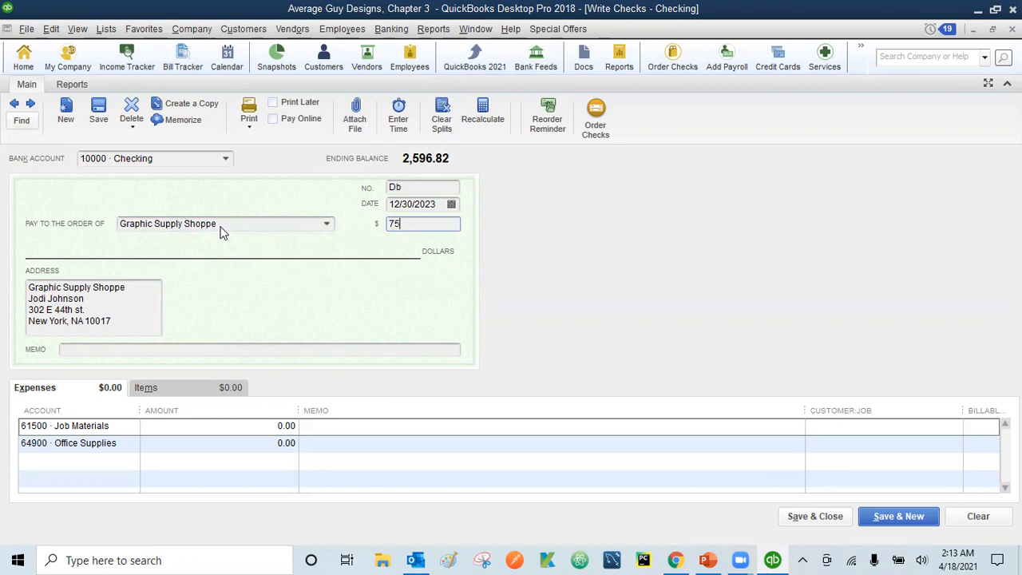
Step: Enter the check memo "Graphic Supply Shoppe - Job Material", copying the vendor name from the payee
click(223, 229)
key(ctrl+c)
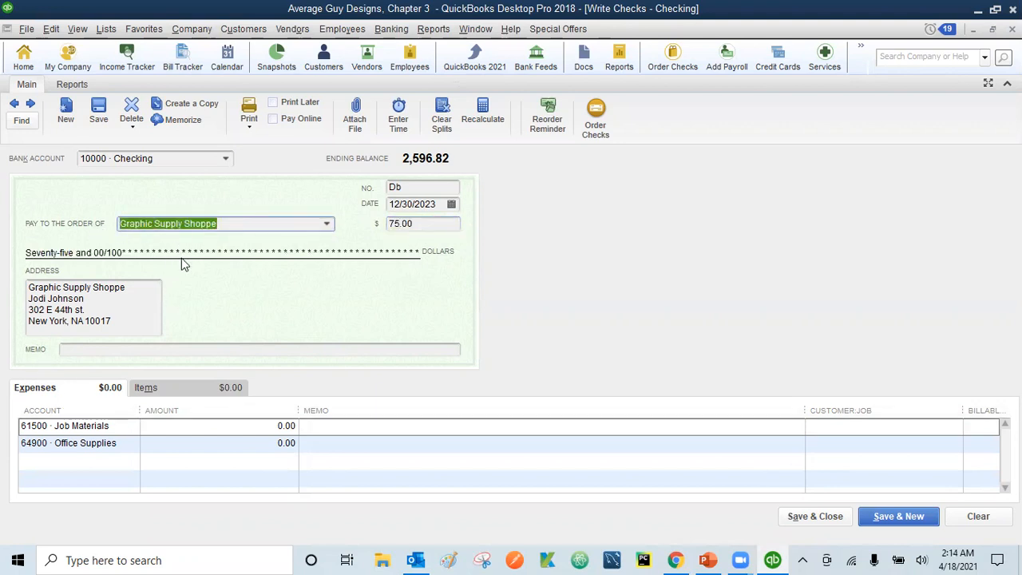
click(145, 348)
key(ctrl+v)
text(- Job Material)
Step: Correct the check number to uppercase DB
click(405, 187)
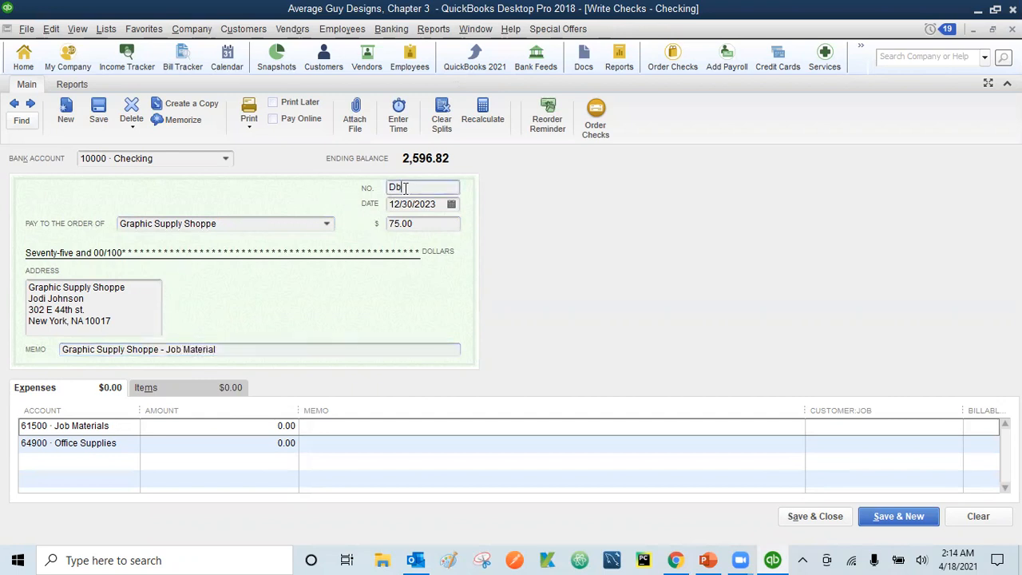
key(BackSpace)
text(B)
Step: Fill the 61500 · Job Materials line with 75.00 and the copied check memo, and save and close the check
click(214, 428)
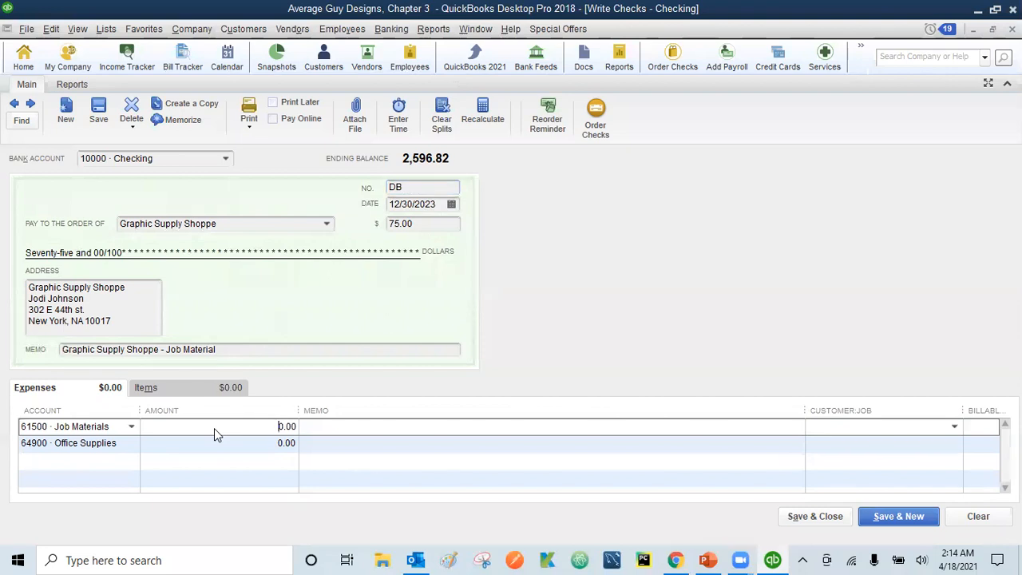
text(75)
key(Tab)
drag(236, 348, 35, 354)
key(ctrl+c)
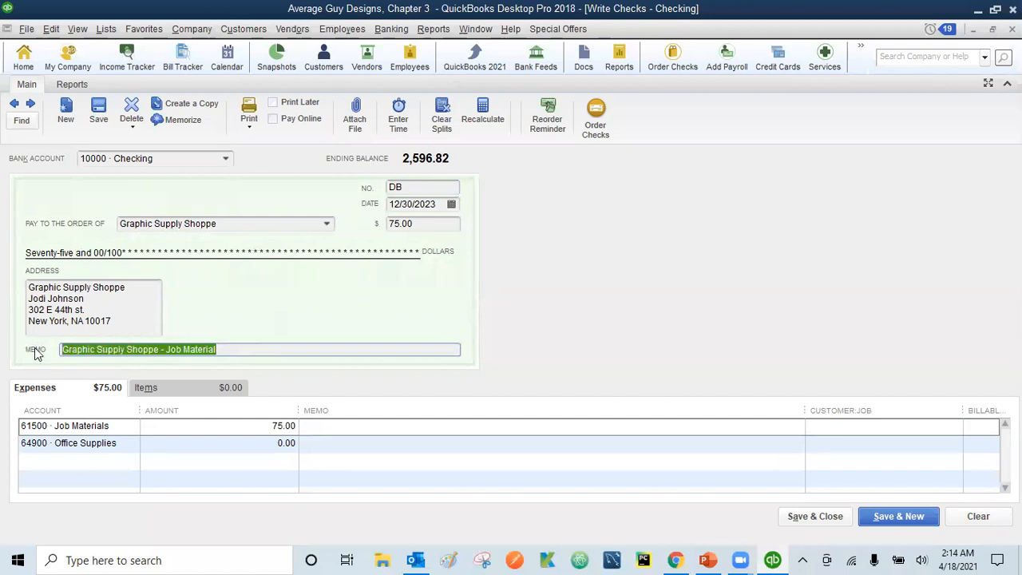
click(334, 425)
key(ctrl+v)
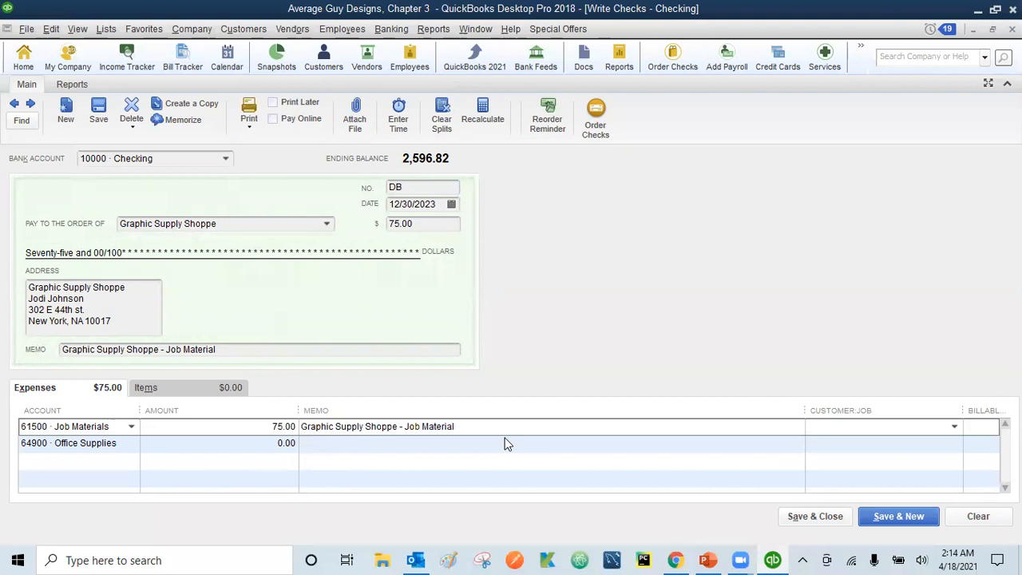
click(828, 516)
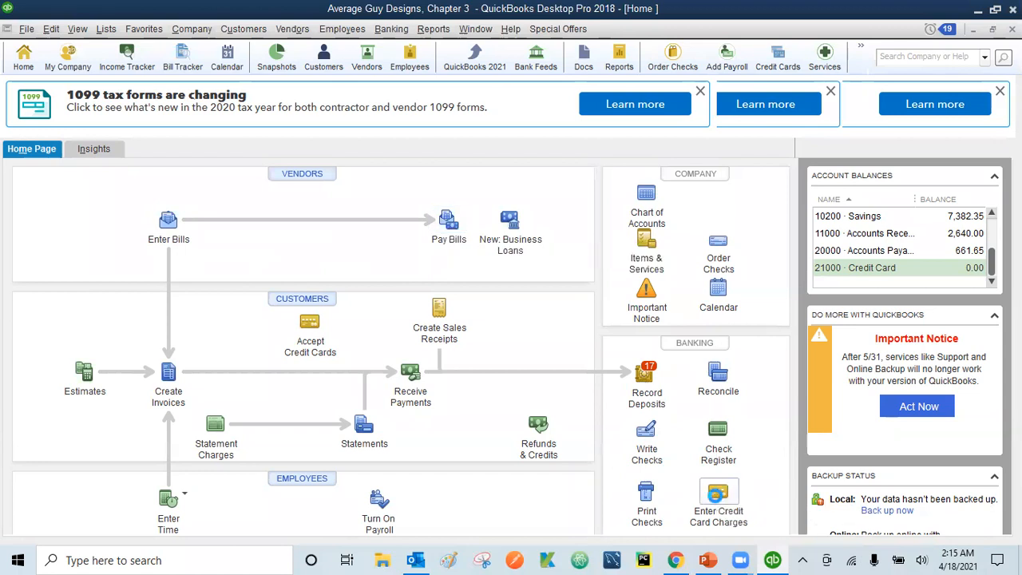
Step: Start a new credit card purchase/charge on the 21000 · Credit Card account, purchased from Graphic Supply Shoppe
click(718, 495)
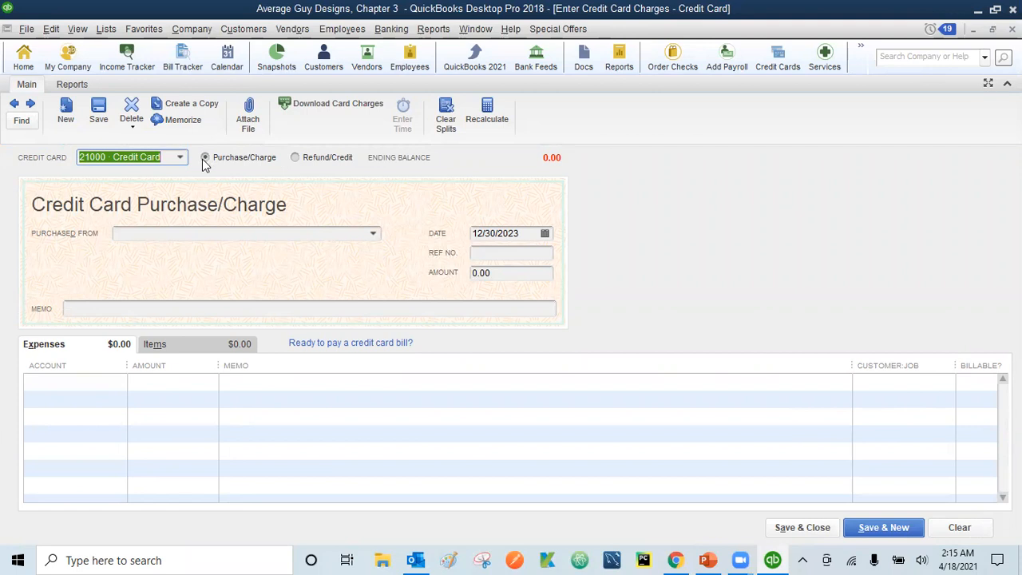
click(294, 158)
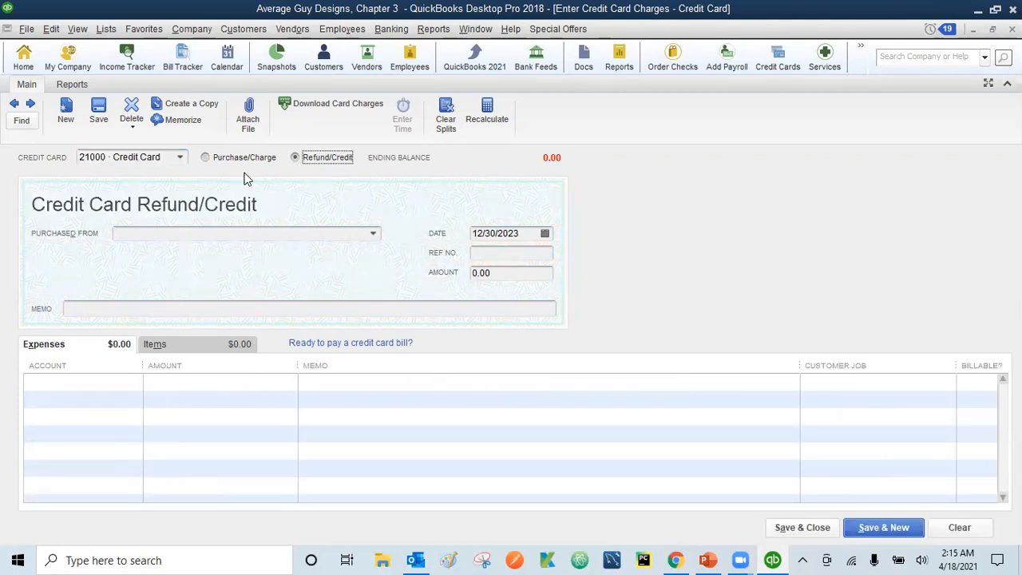
click(206, 158)
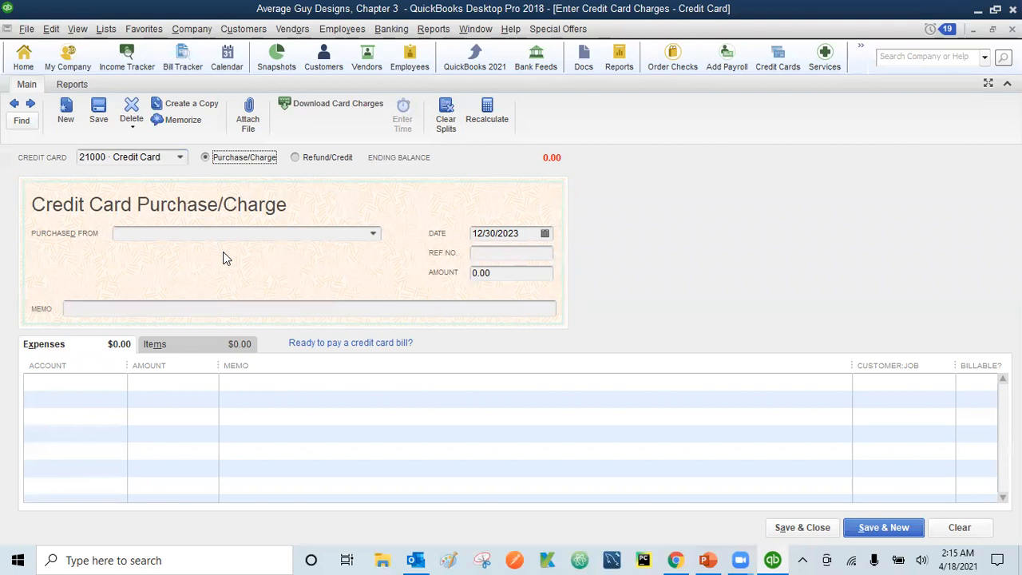
click(373, 234)
click(373, 234)
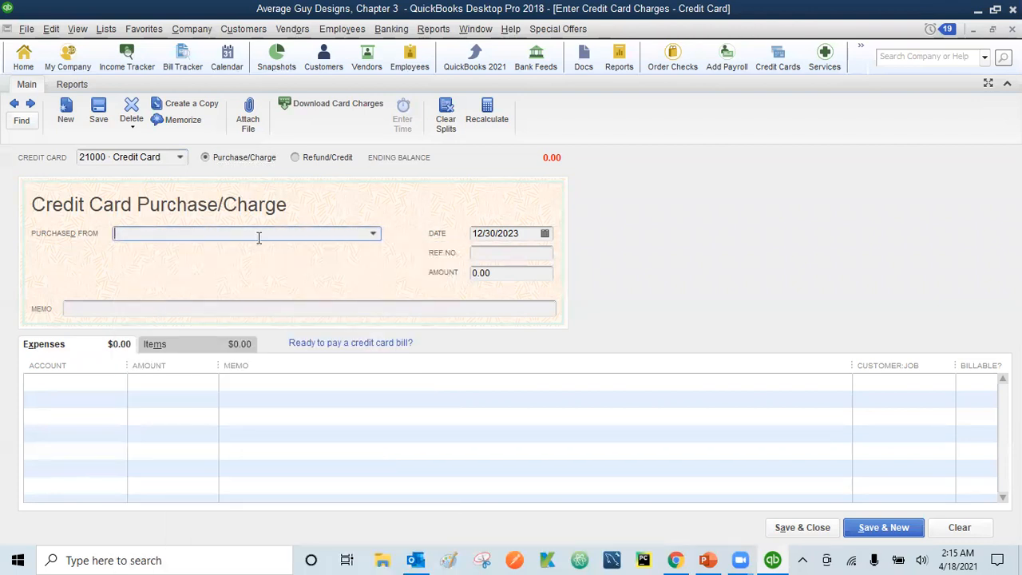
text(Graphic Supply Shoppe)
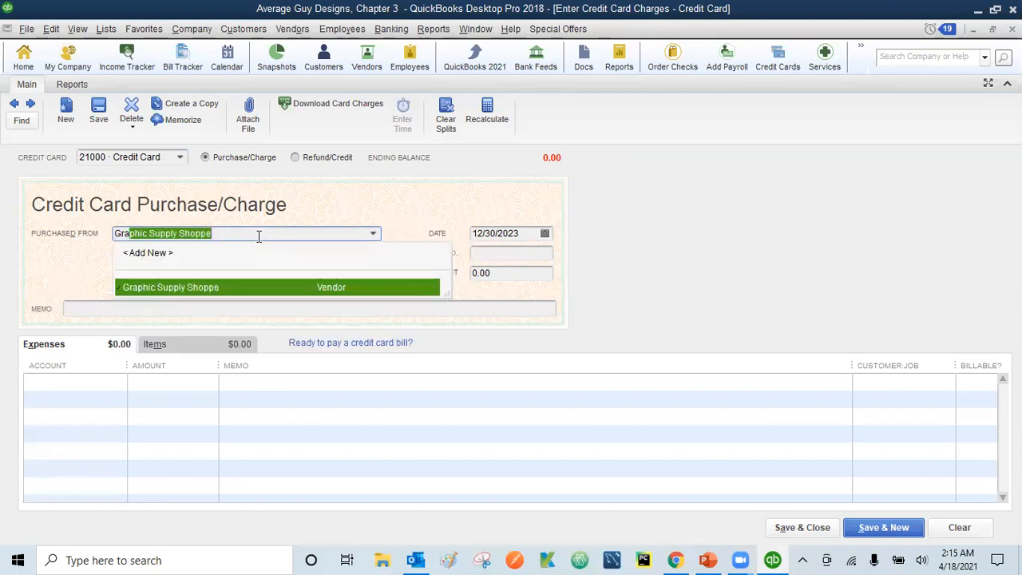
click(193, 290)
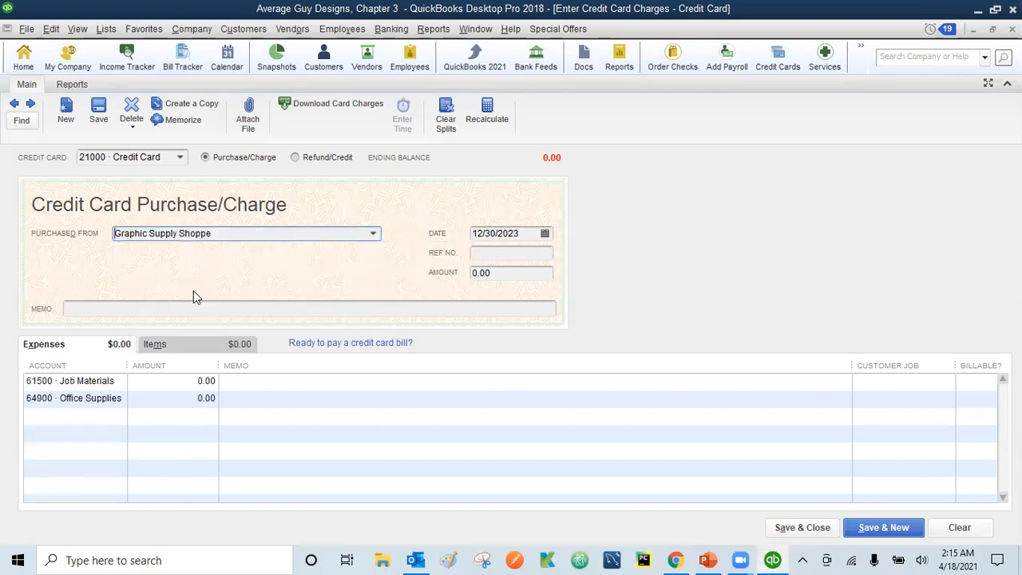
Step: Set the charge's reference number to "Inv 60 8/23" and its amount to 100.00
click(504, 254)
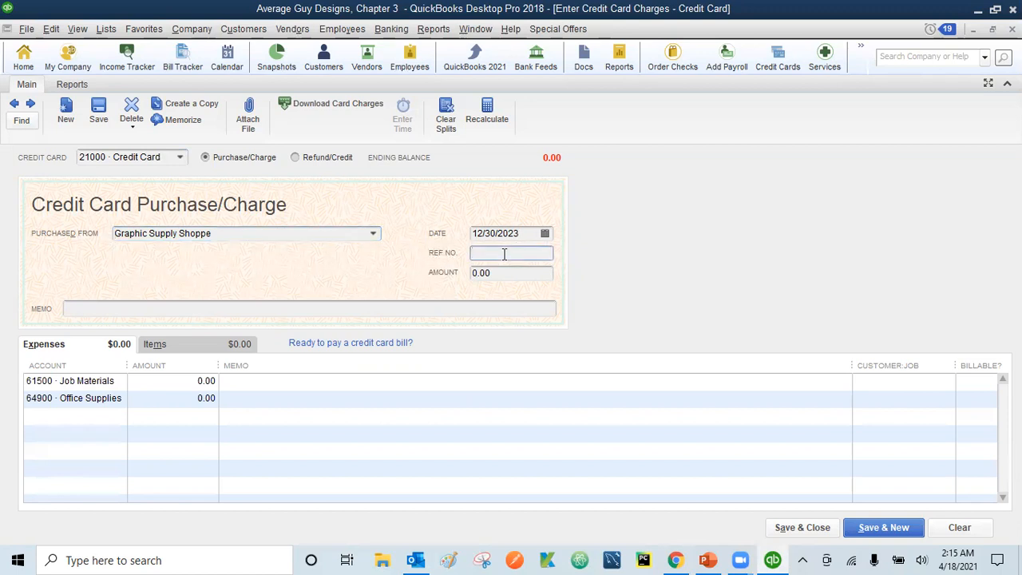
text(Inv)
text( 60 8)
text(/20)
key(BackSpace)
text(3)
click(493, 273)
key(BackSpace)
key(BackSpace)
key(BackSpace)
key(BackSpace)
text(100)
Step: Enter the charge memo "Graphic Supply Shoppe - Inv 60 8/23", copying the vendor name and reference number from their fields
drag(229, 233, 100, 231)
key(ctrl+c)
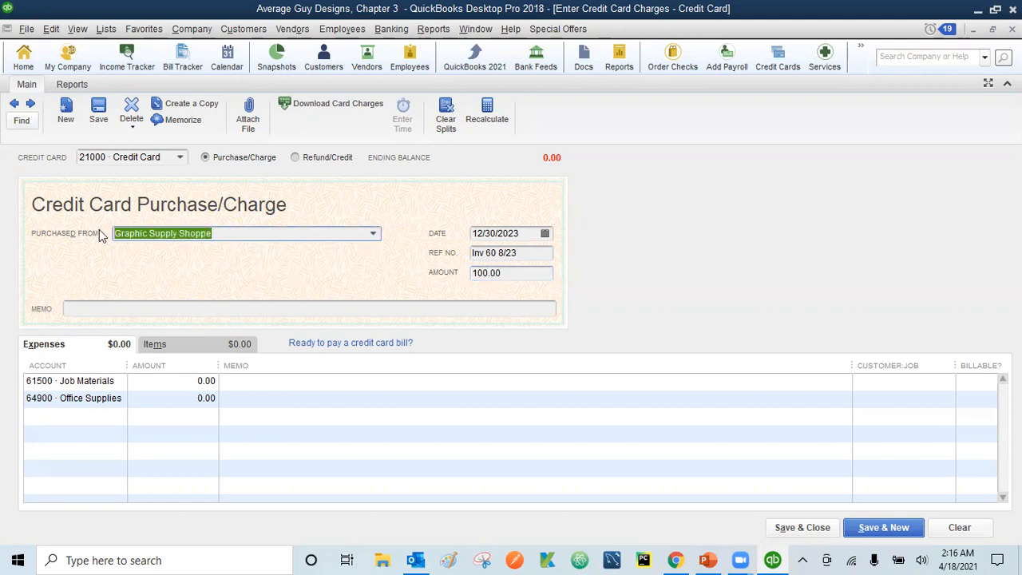
click(89, 308)
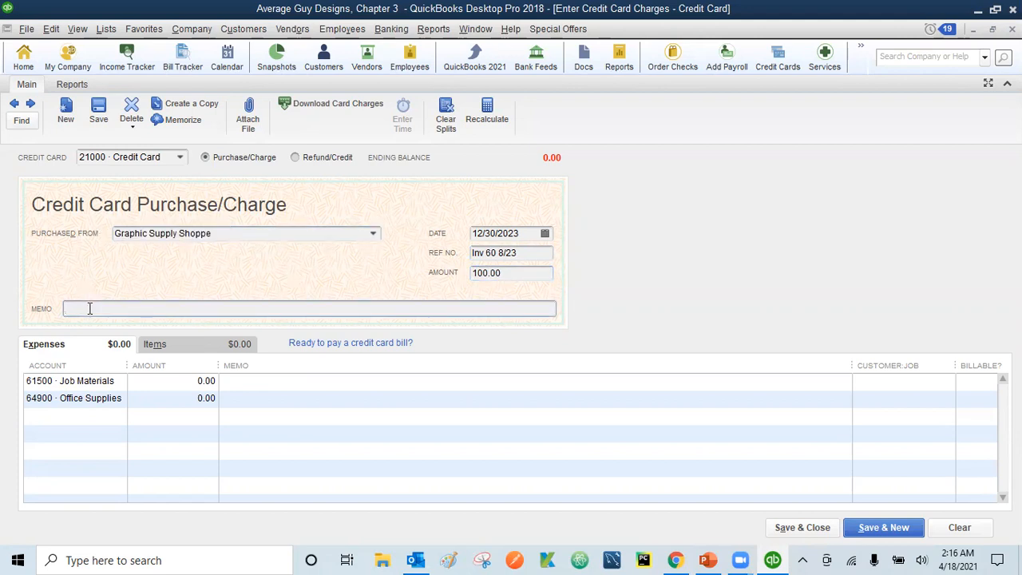
key(ctrl+v)
drag(529, 254, 467, 253)
key(ctrl+c)
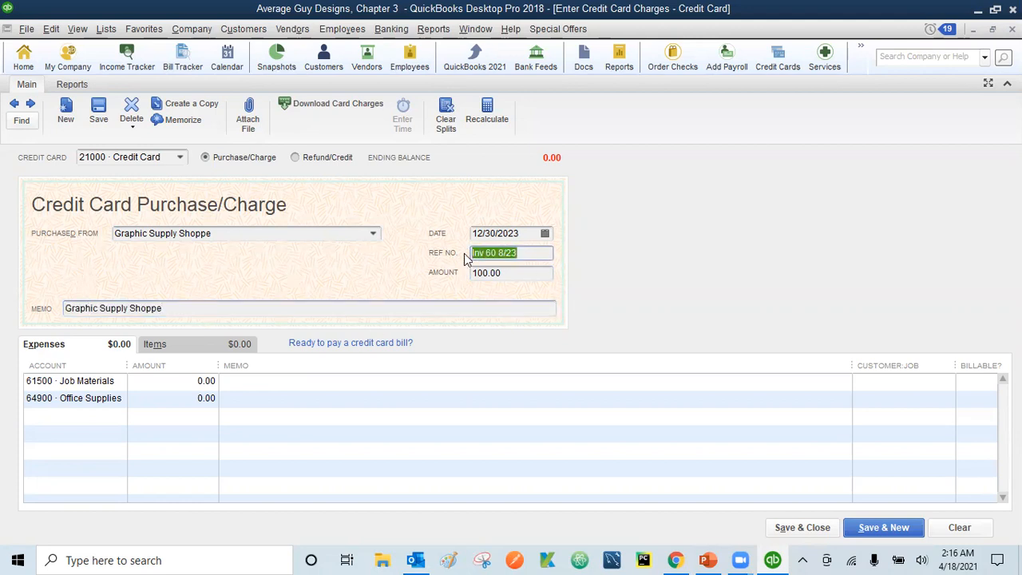
click(181, 308)
text(-)
key(ctrl+v)
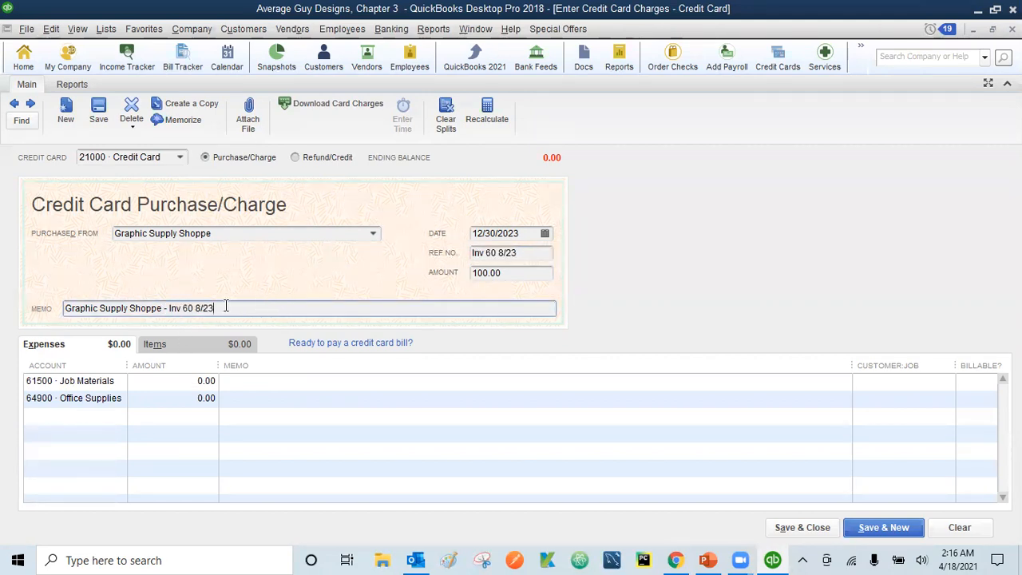
Step: Fill the 61500 · Job Materials line with the copied charge memo and 100.00, and save and close the charge
drag(226, 307, 44, 308)
key(ctrl+c)
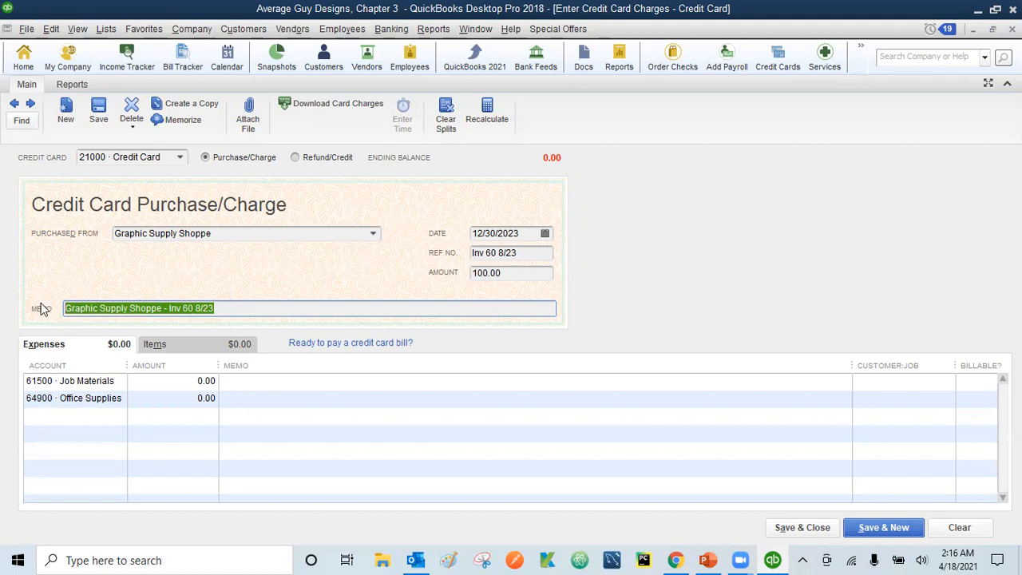
click(267, 385)
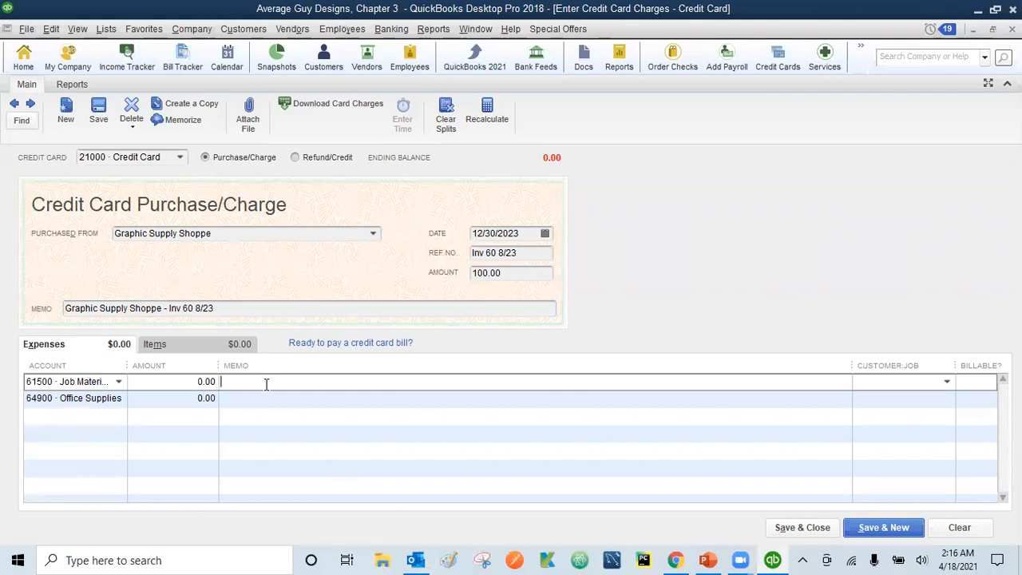
key(ctrl+v)
click(190, 381)
text(1)
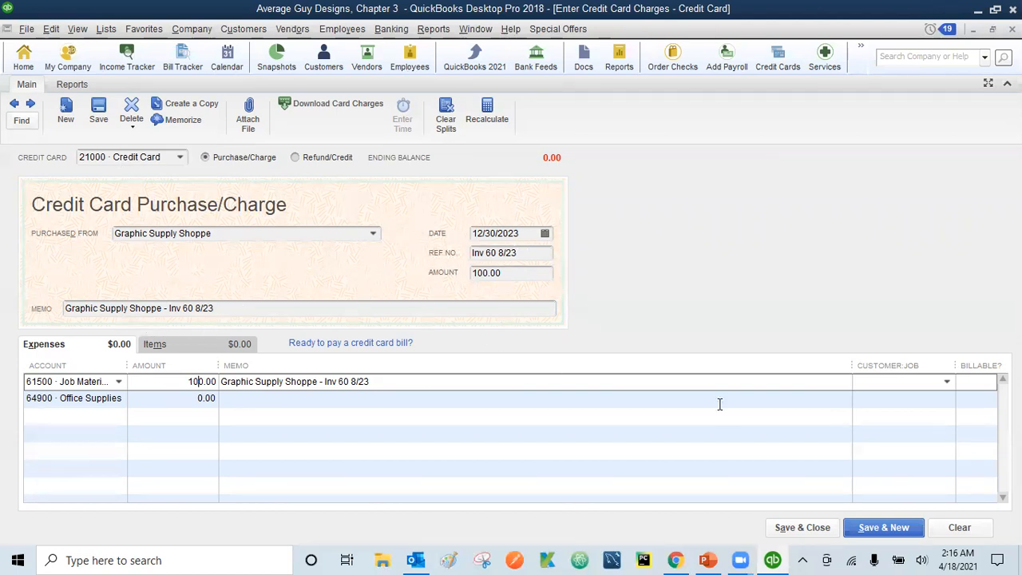
click(809, 529)
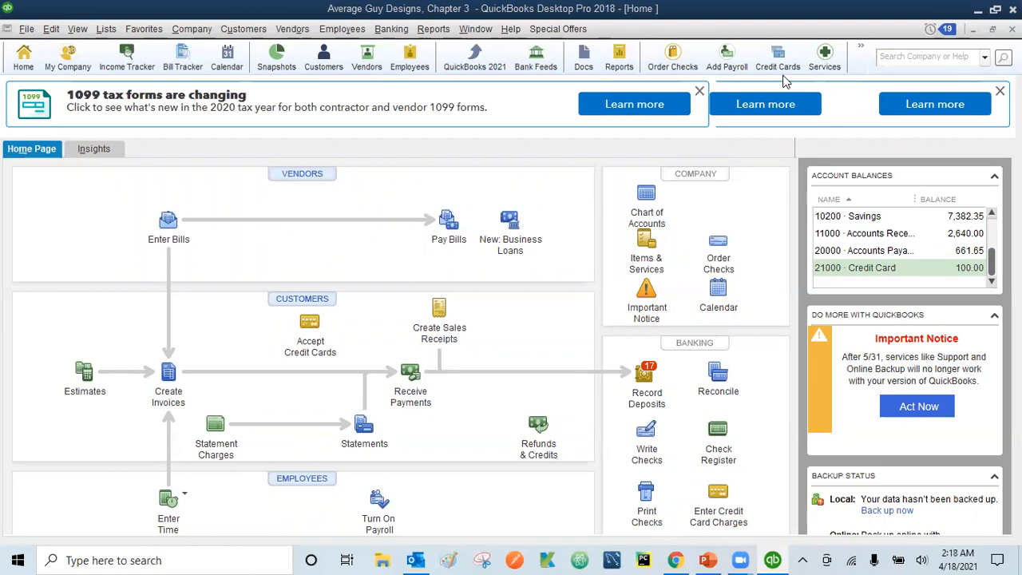
Step: Reopen the saved Graphic Supply Shoppe credit card charge and change its total amount to 110.00
click(716, 503)
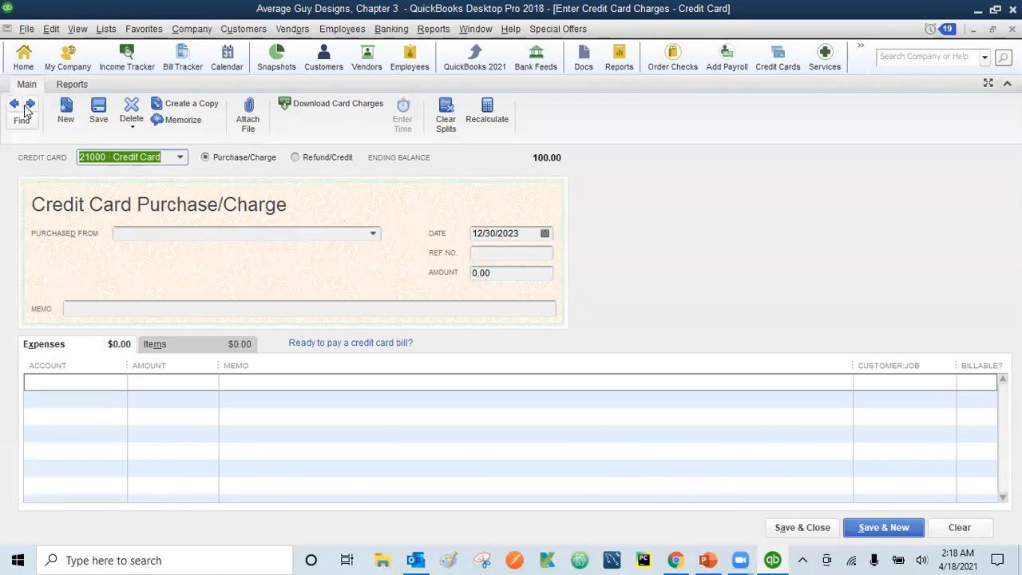
click(12, 105)
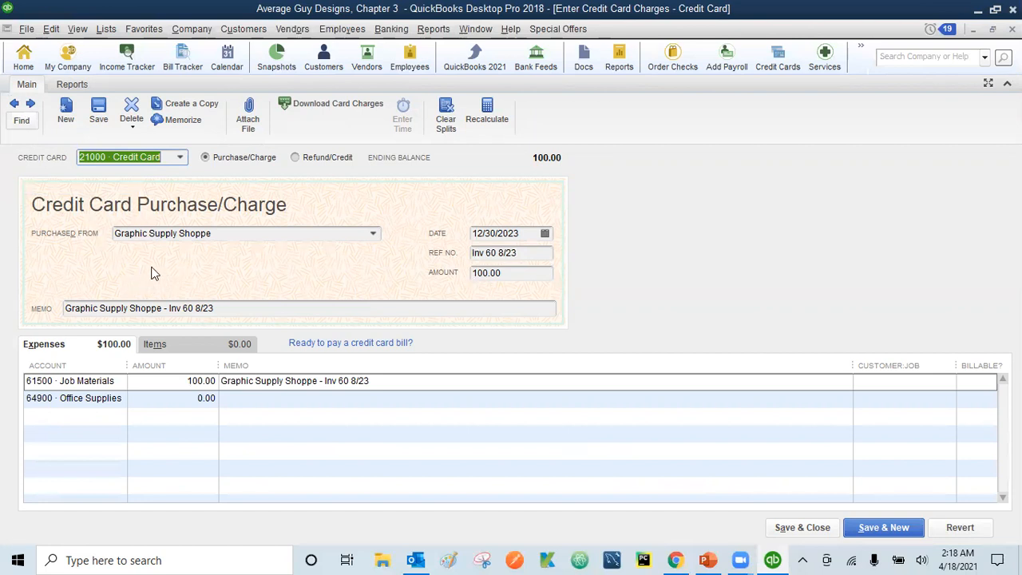
click(481, 276)
key(BackSpace)
text(1)
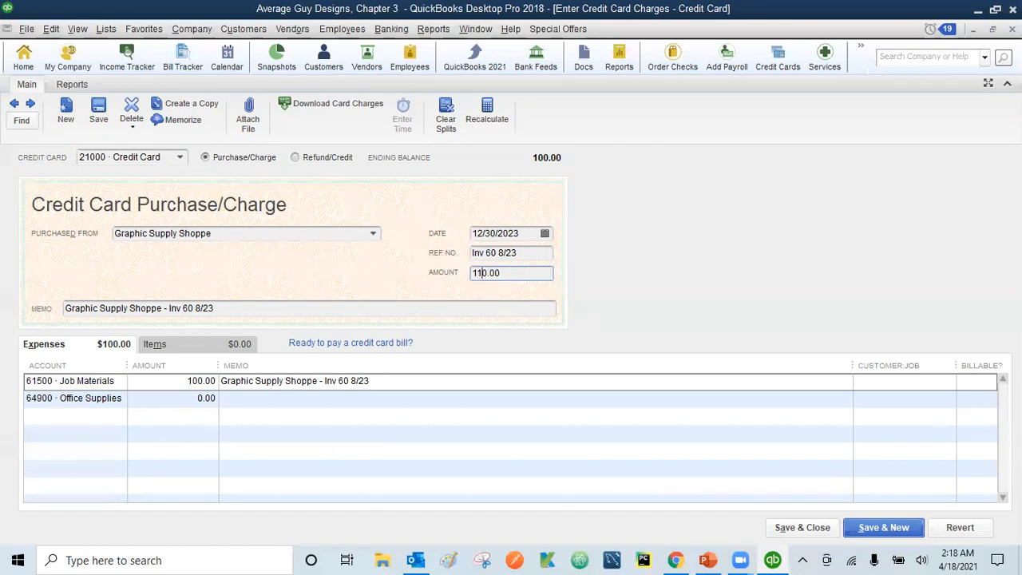
Step: Change the reference number to "Inv 60 8/24" and update the charge memo and Job Materials line memo to end in 8/24
click(519, 254)
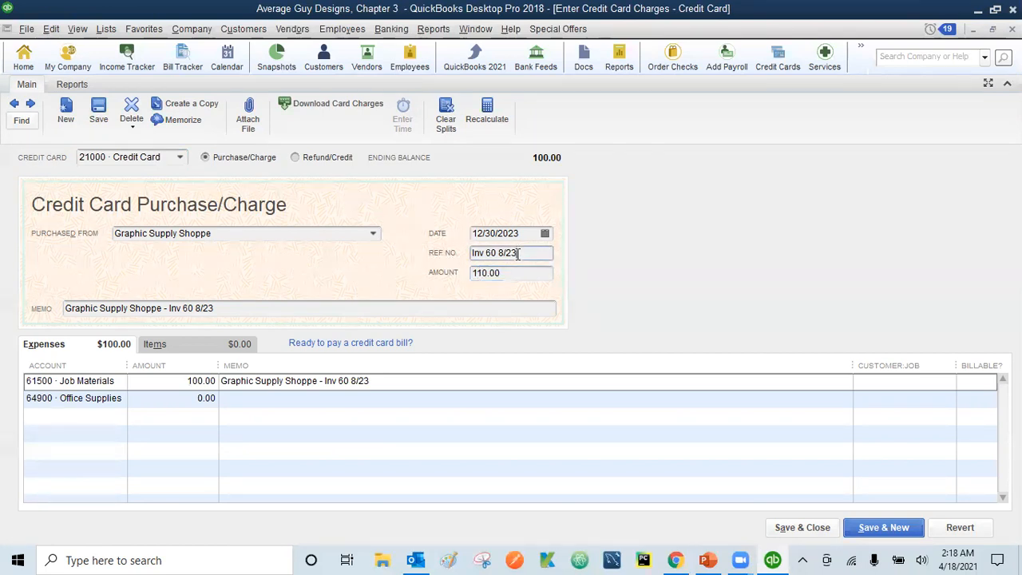
key(BackSpace)
text(4)
click(215, 307)
key(BackSpace)
text(4)
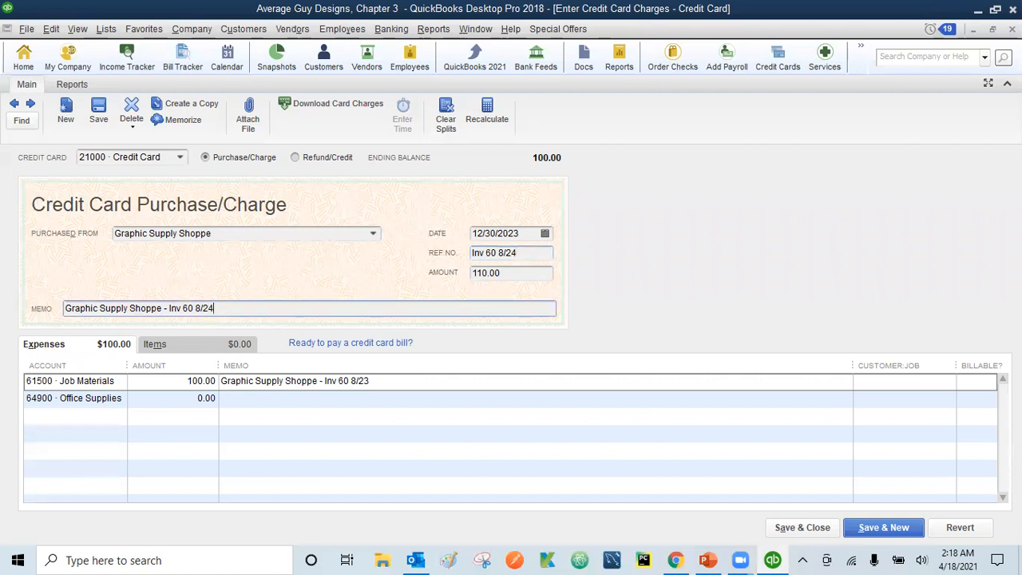
click(374, 381)
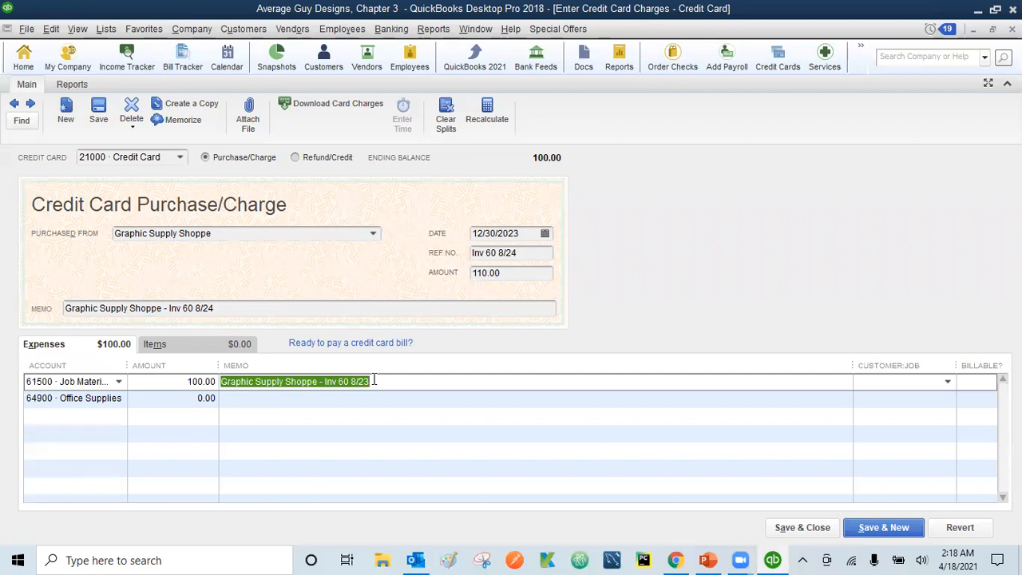
click(384, 381)
key(BackSpace)
text(4)
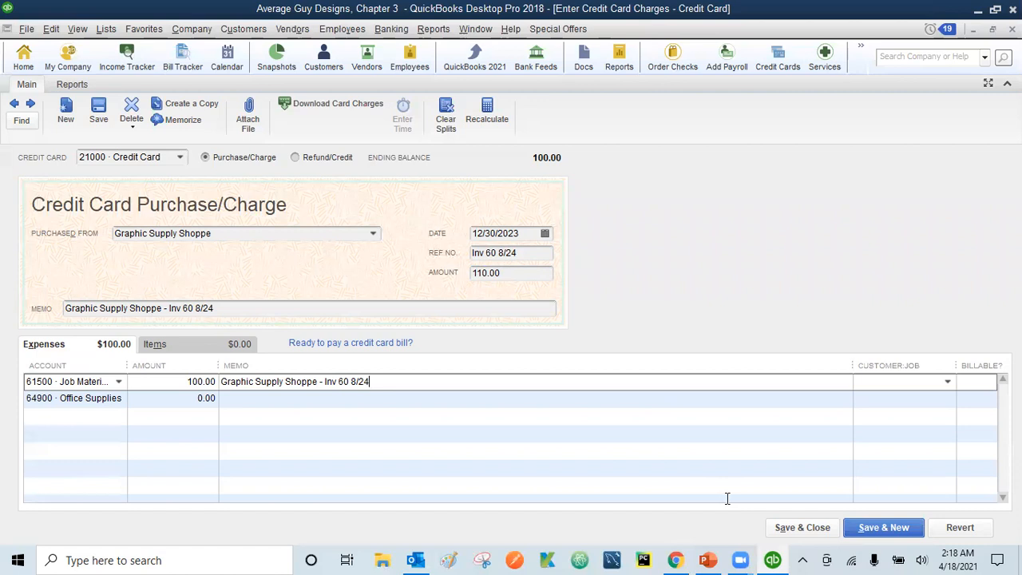
Step: Try to save and close the edited credit card charge, recording the changes
click(813, 529)
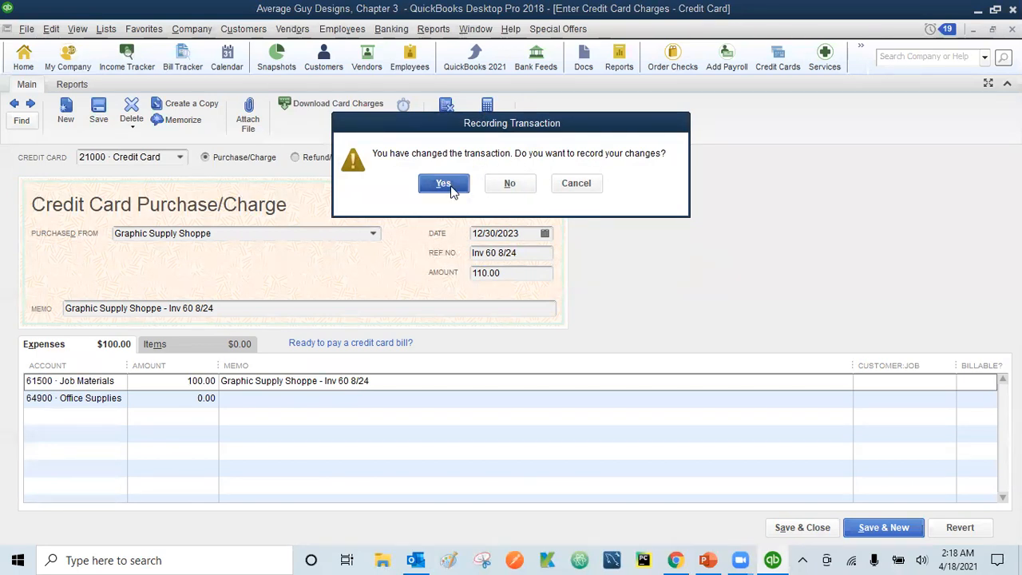
click(444, 184)
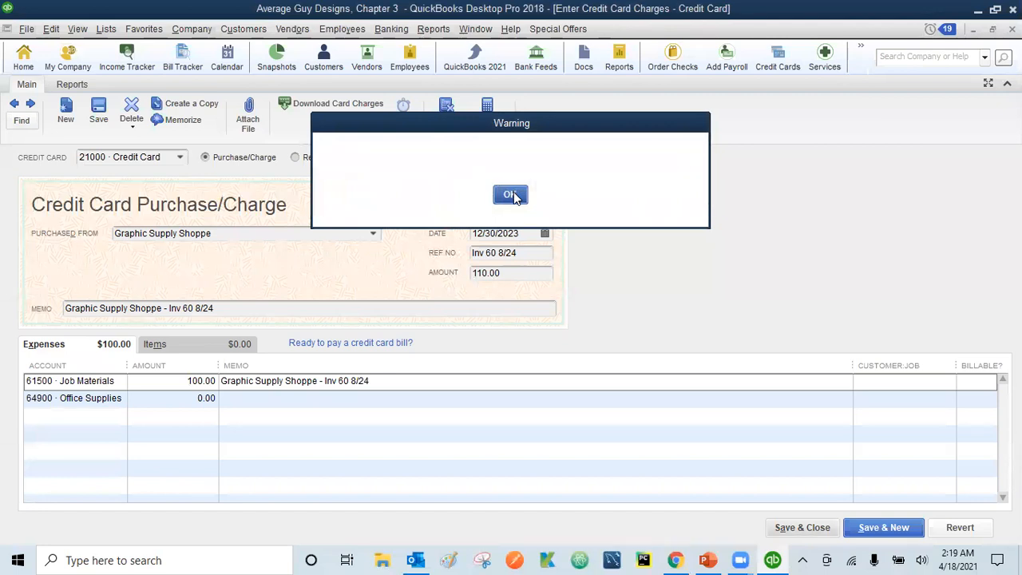
click(511, 195)
Step: Set the 61500 · Job Materials line to 110.00, then save and close the charge with the changes recorded
click(195, 381)
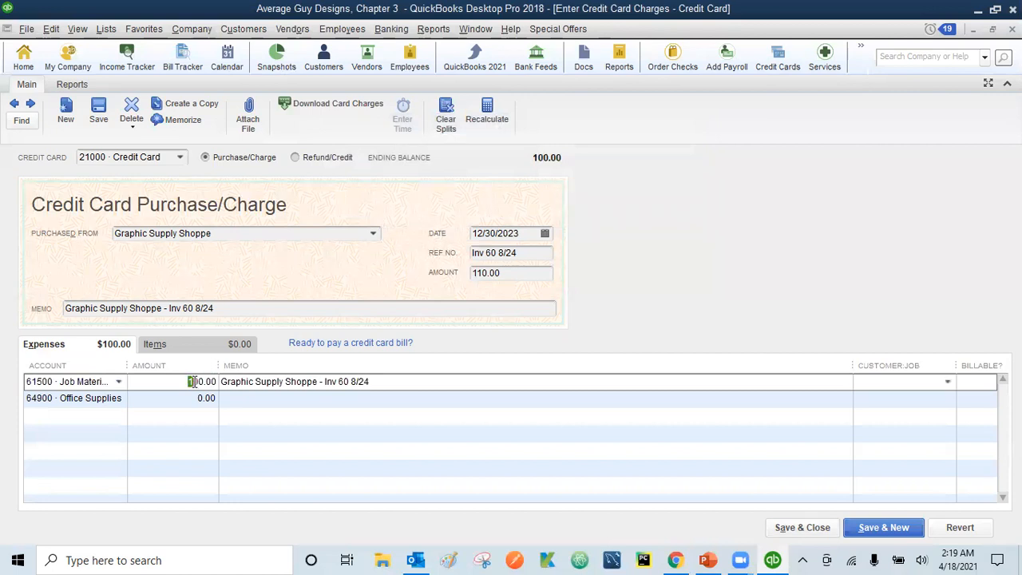
click(194, 382)
key(Delete)
text(1)
click(803, 528)
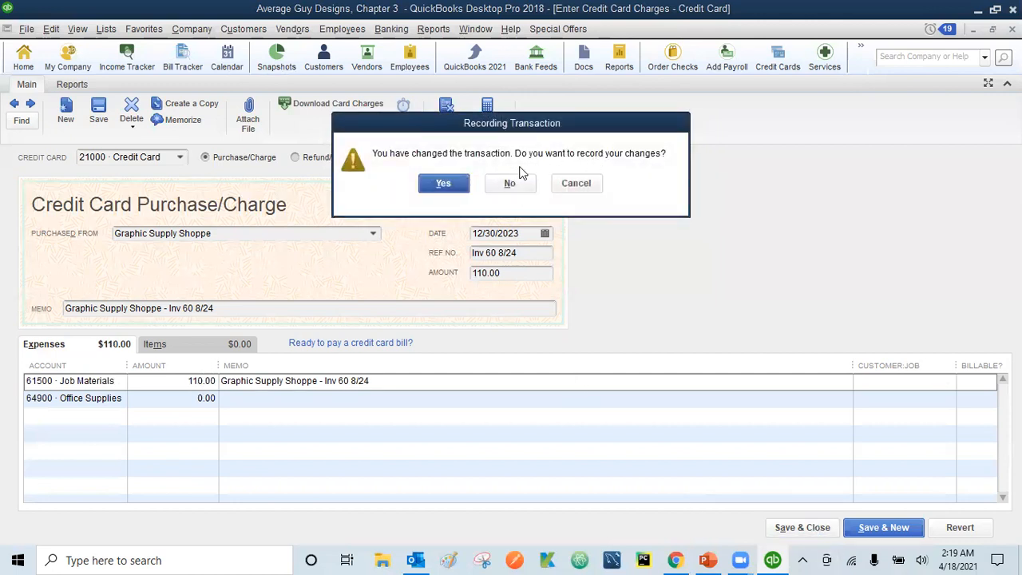
click(444, 183)
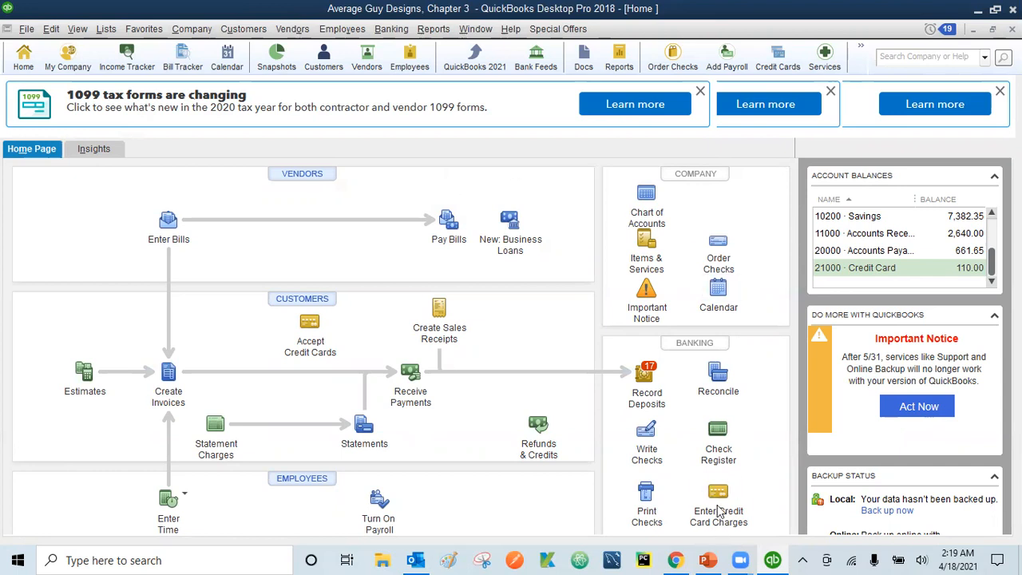
Step: Find the saved DB check to Graphic Supply Shoppe and change its amount to 70.00
click(646, 435)
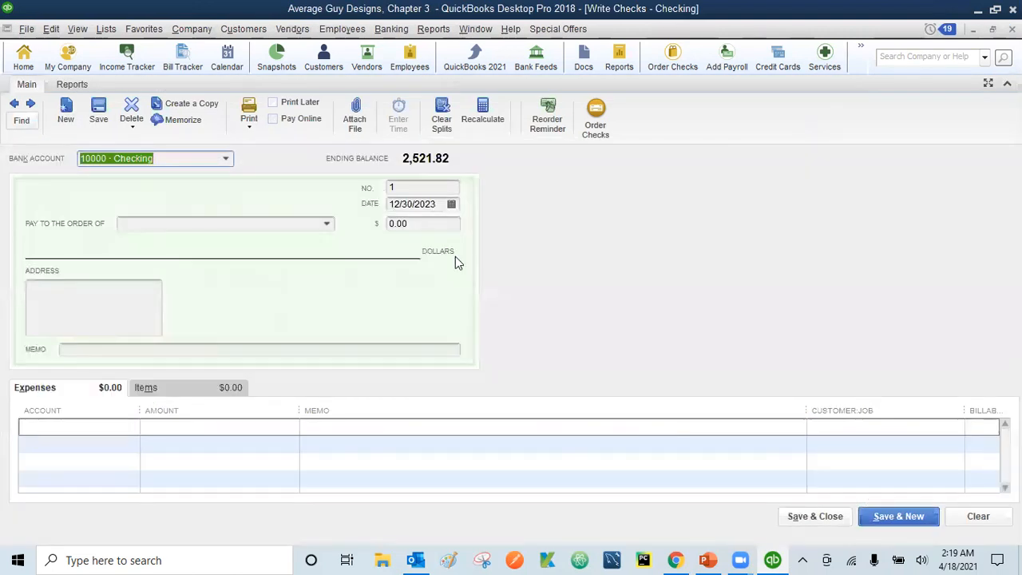
click(14, 105)
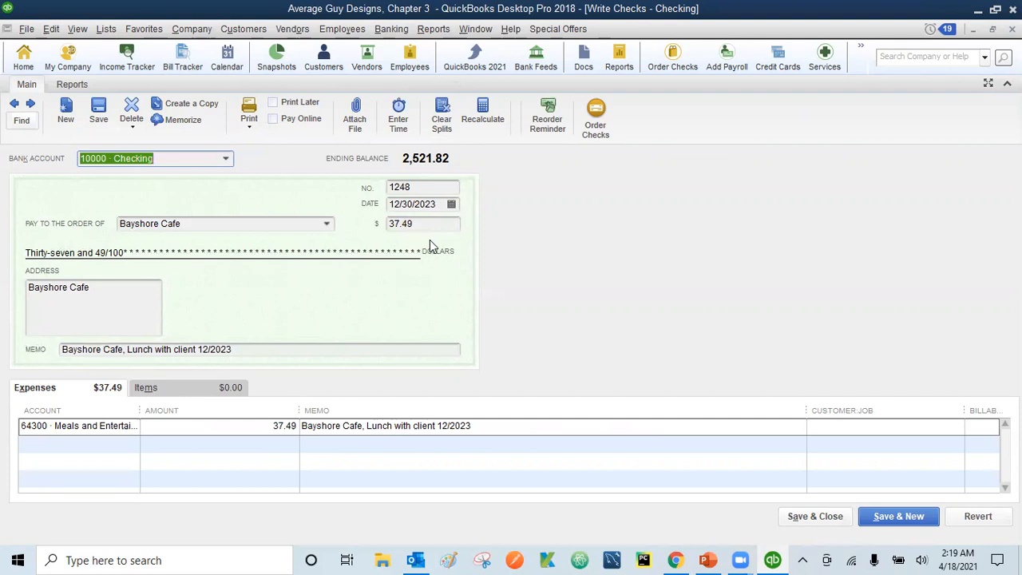
click(13, 105)
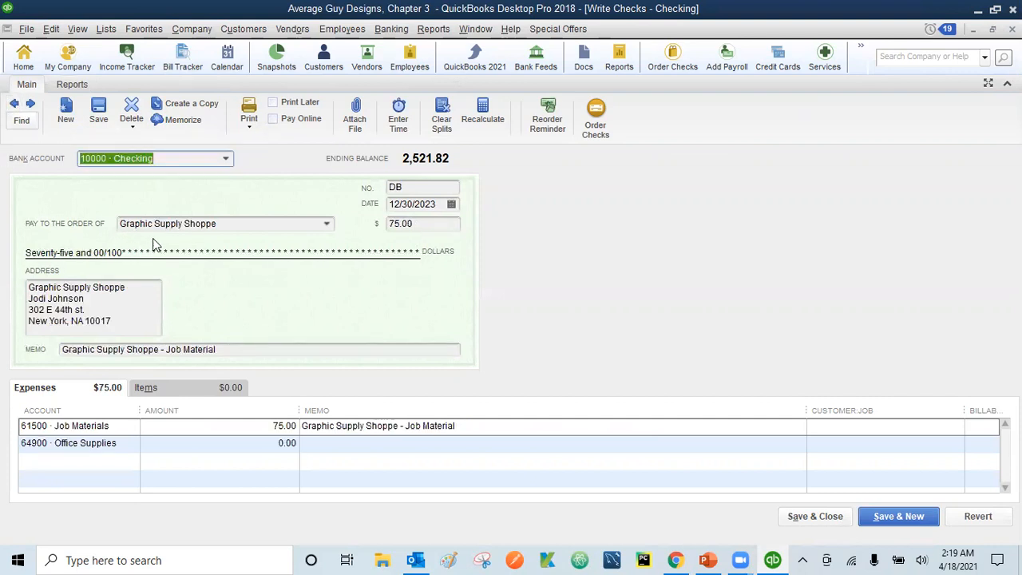
click(401, 224)
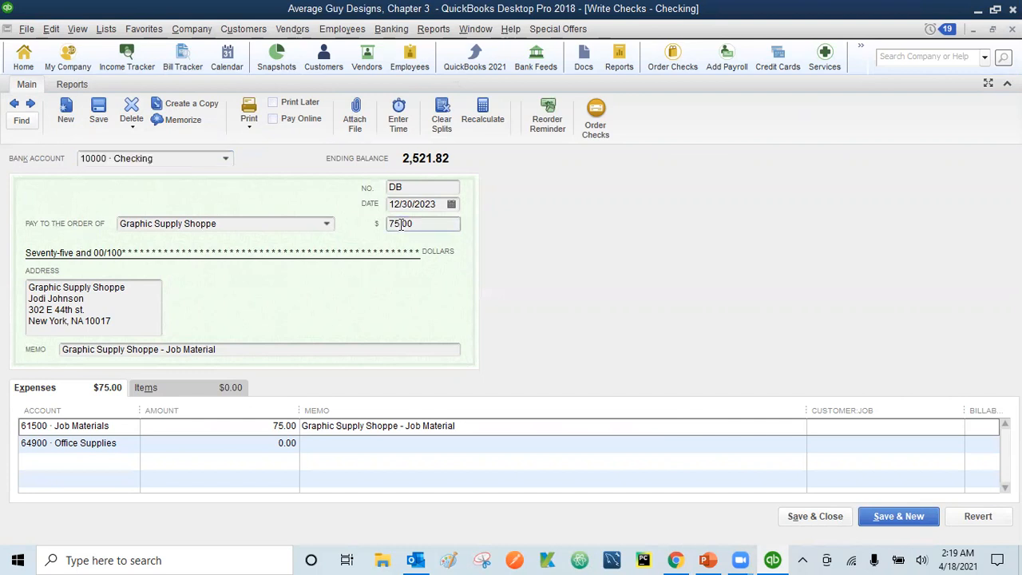
key(BackSpace)
text(0)
Step: Set the check's 61500 · Job Materials line to 70.00, and save and close the check with the changes recorded
double_click(284, 426)
text(70)
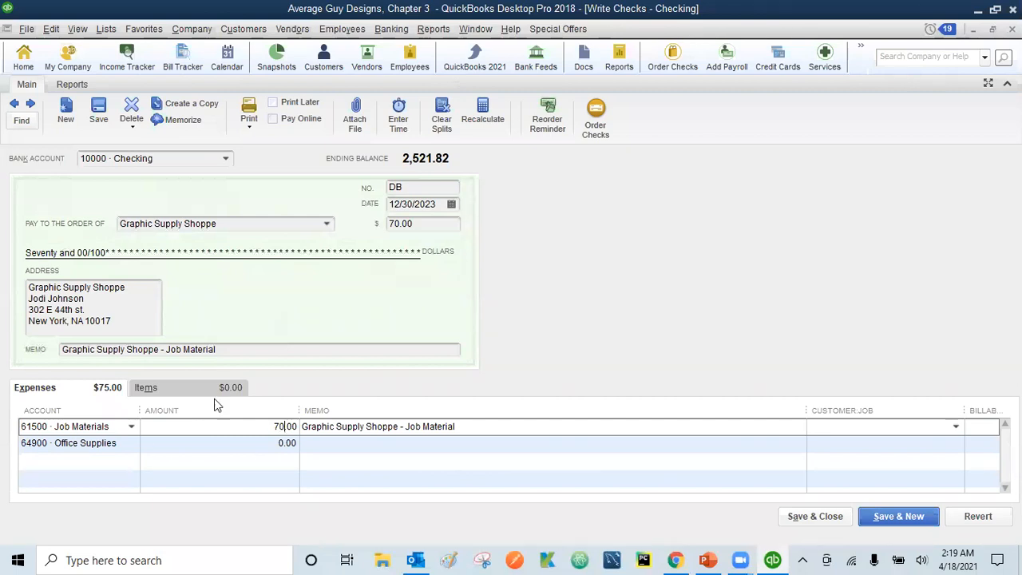
key(Tab)
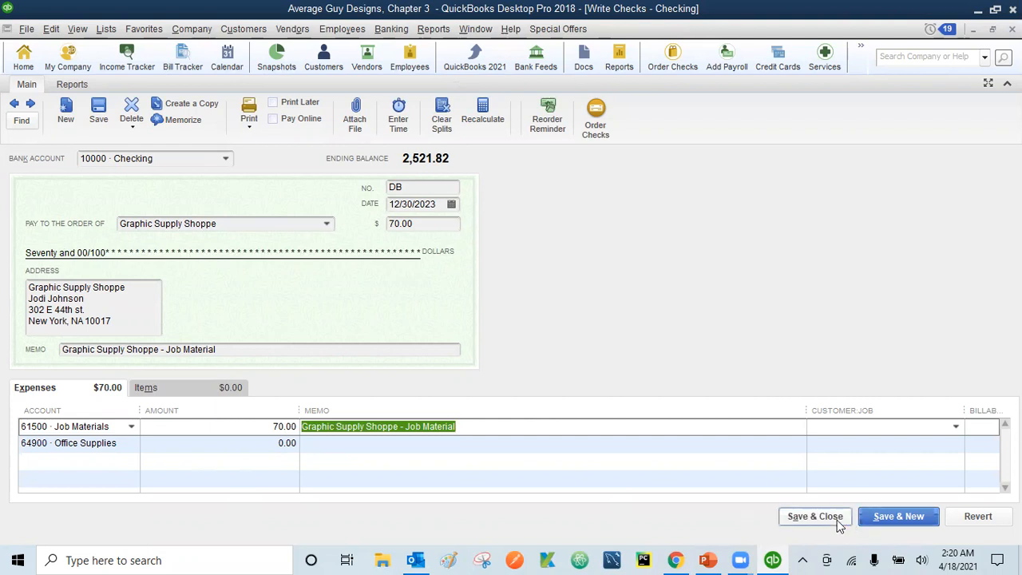
click(815, 516)
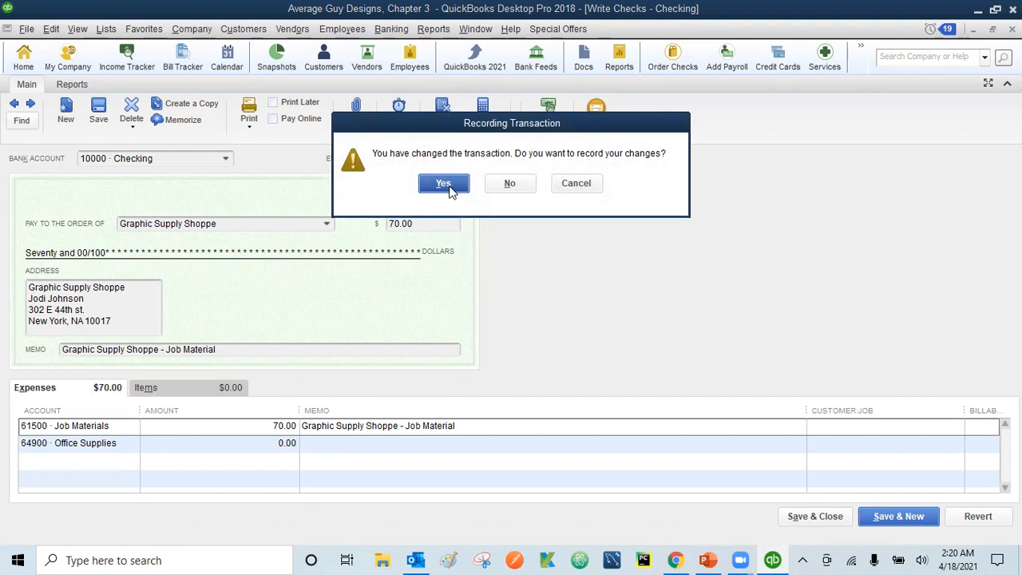
click(445, 185)
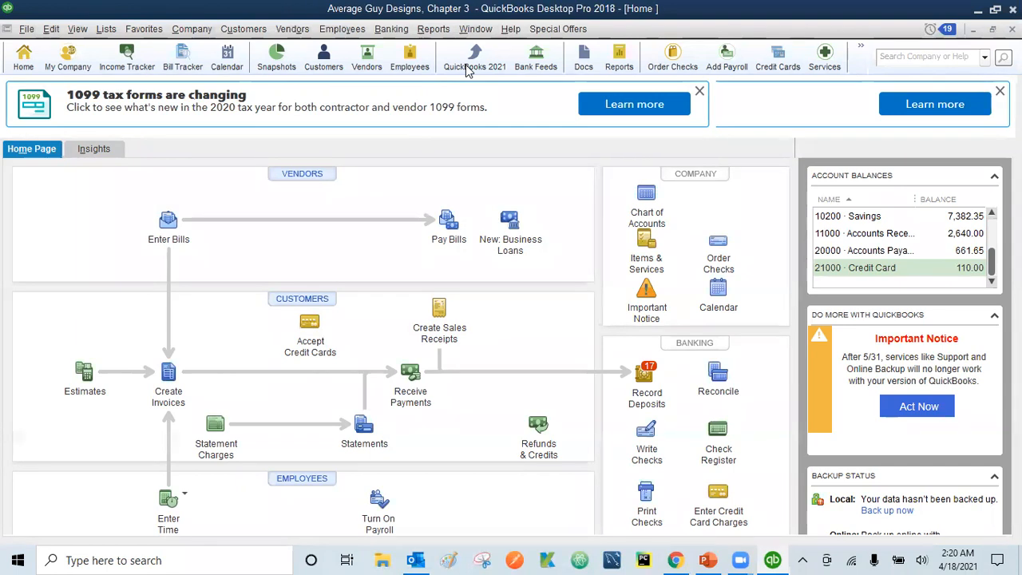
Step: Find the saved bills for vendor GJB Wireless, Inc. and open the one dated 09/10/2023
click(51, 30)
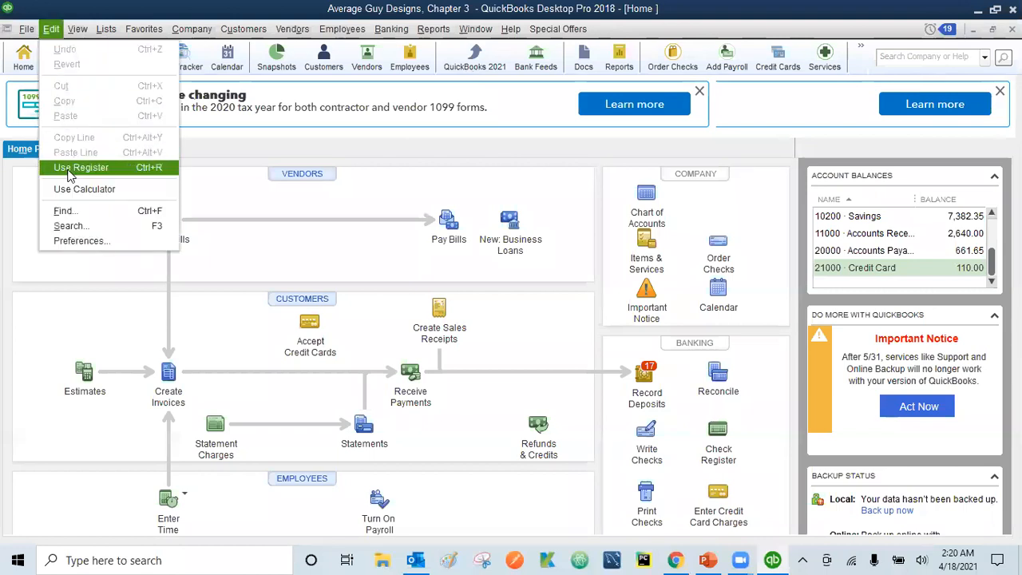
click(64, 211)
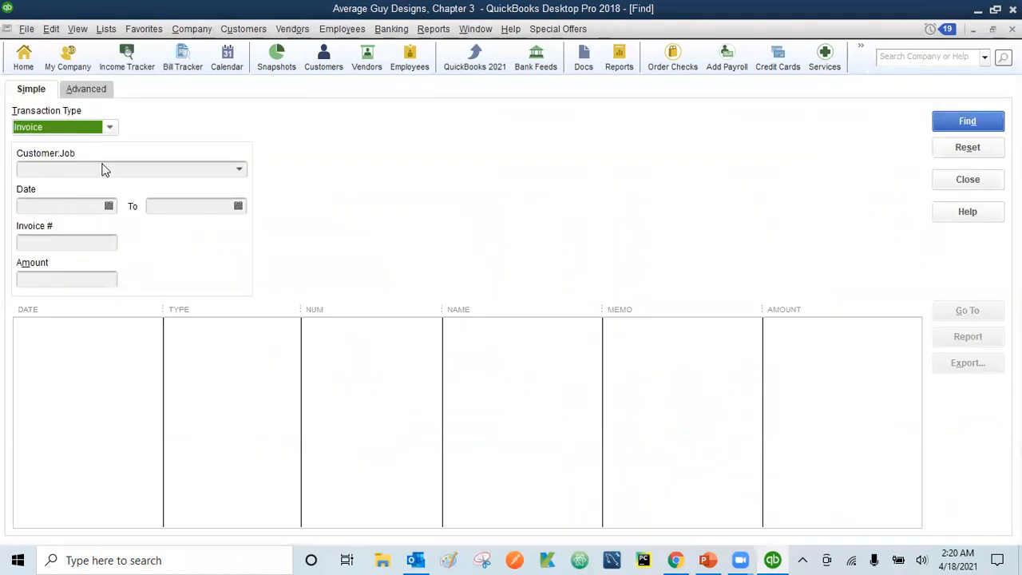
click(110, 131)
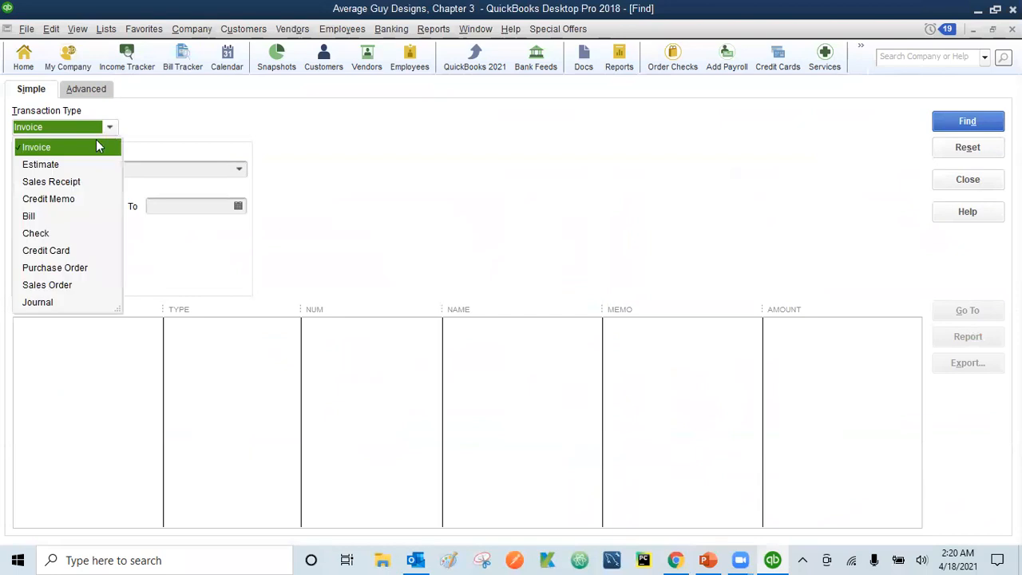
click(28, 217)
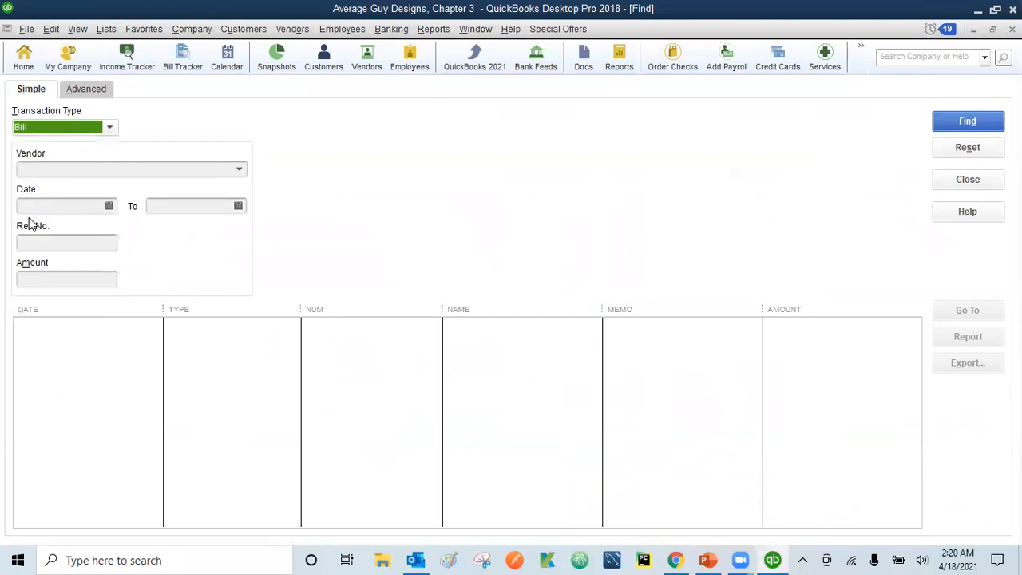
click(240, 171)
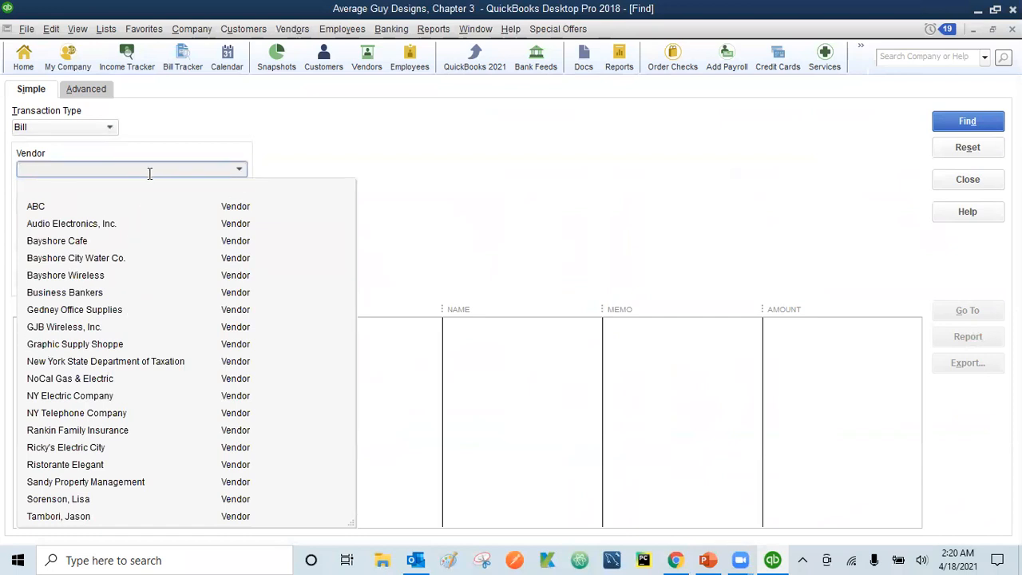
text(G)
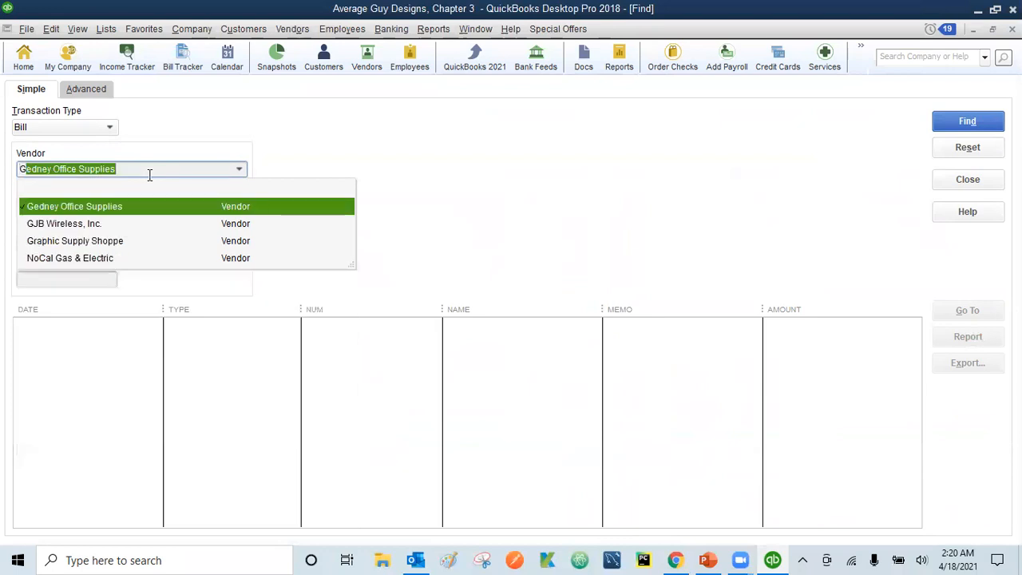
text(JB Wireless, Inc.)
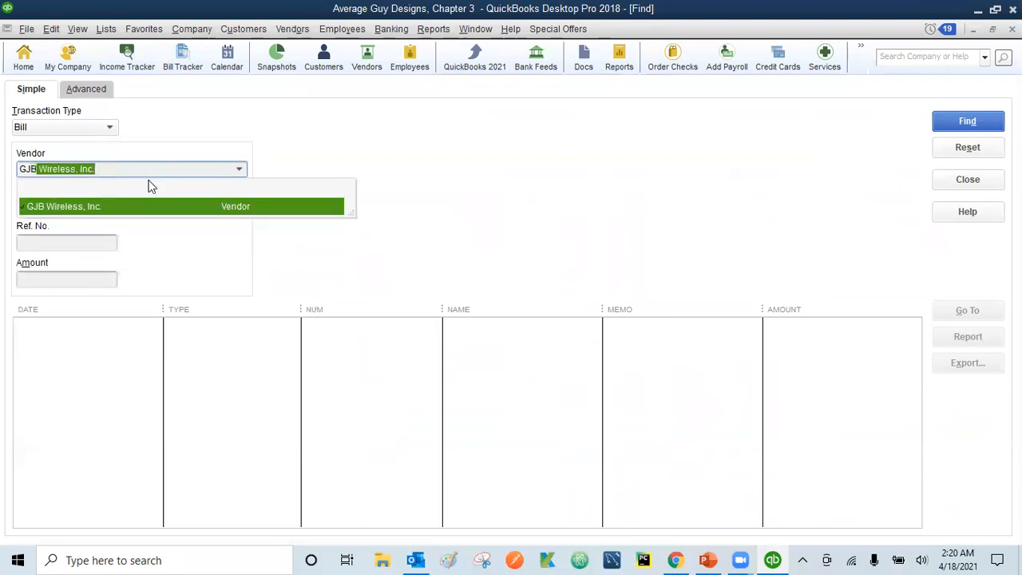
click(118, 209)
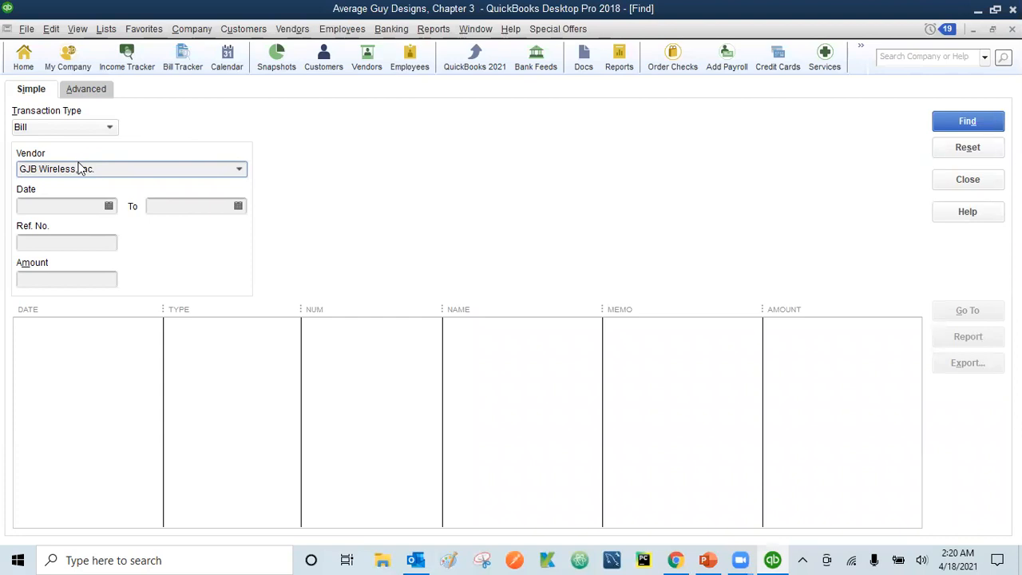
click(963, 128)
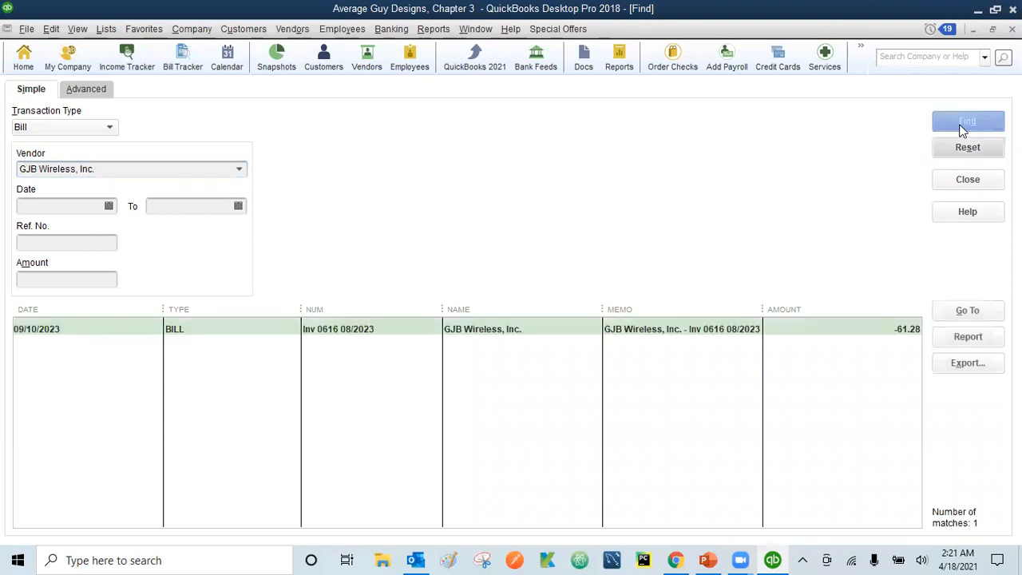
click(394, 332)
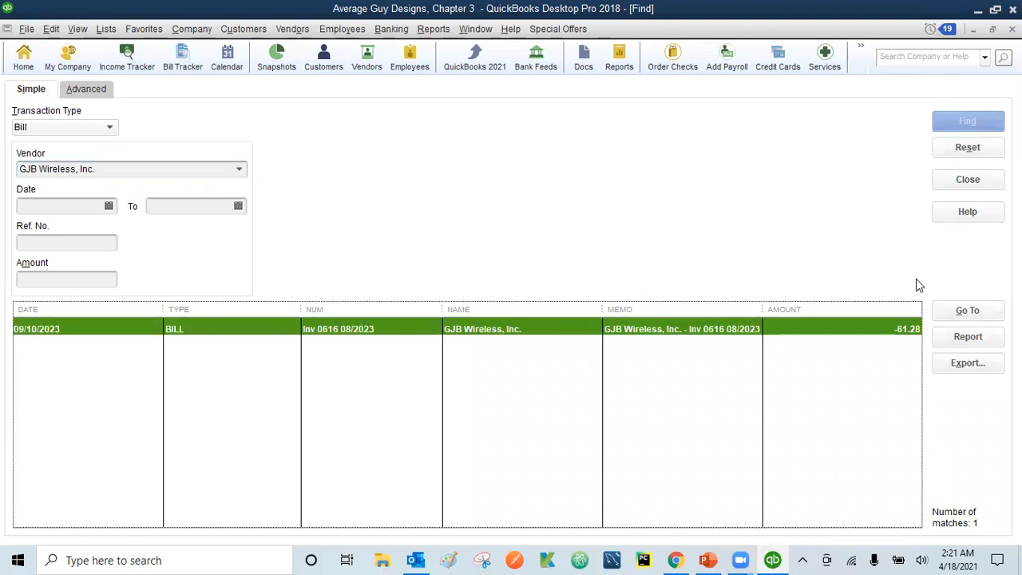
double_click(416, 331)
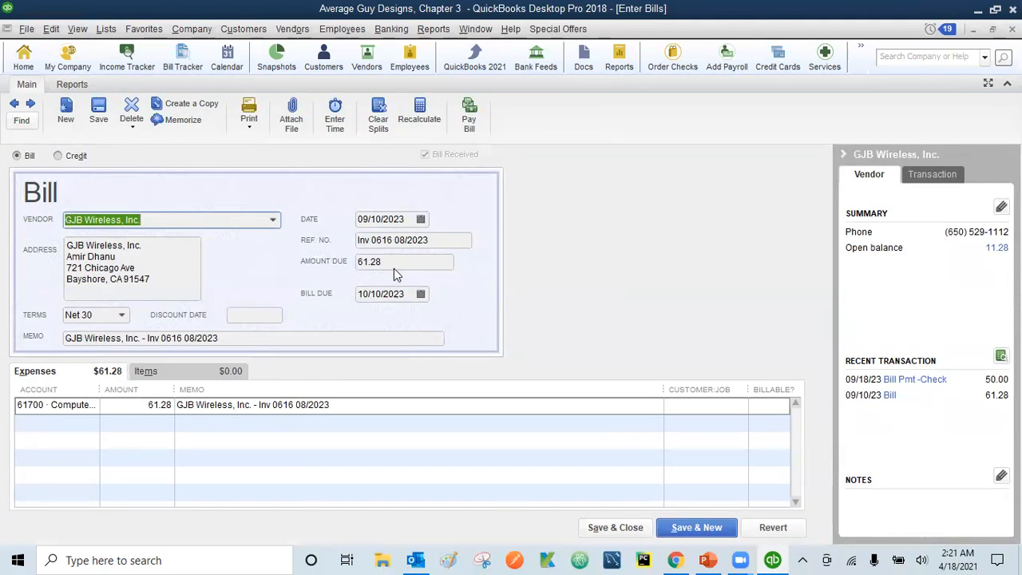
Step: Append .2 to the end of the bill's reference number and its memo
click(435, 243)
key(BackSpace)
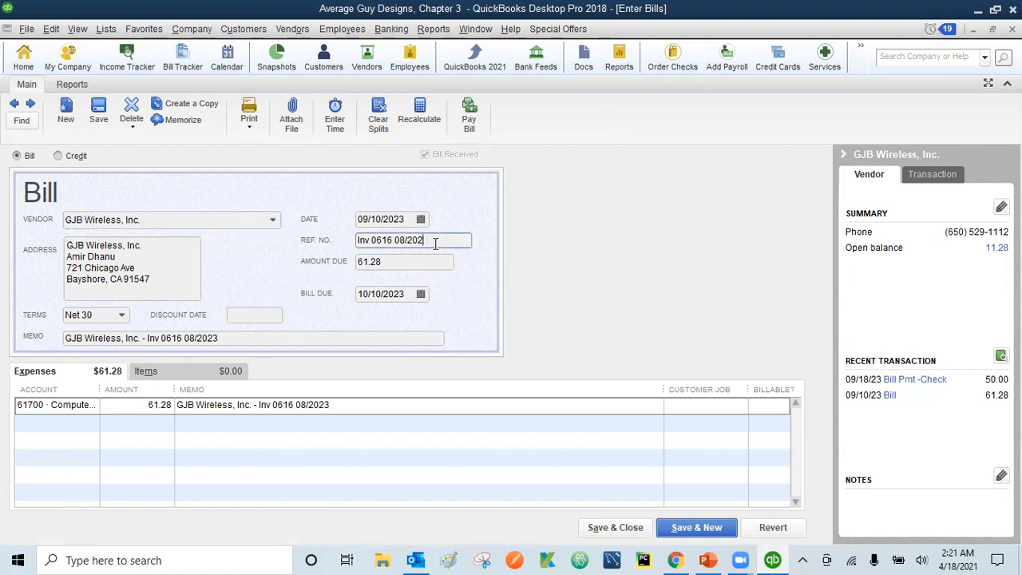
text(3.2)
click(228, 339)
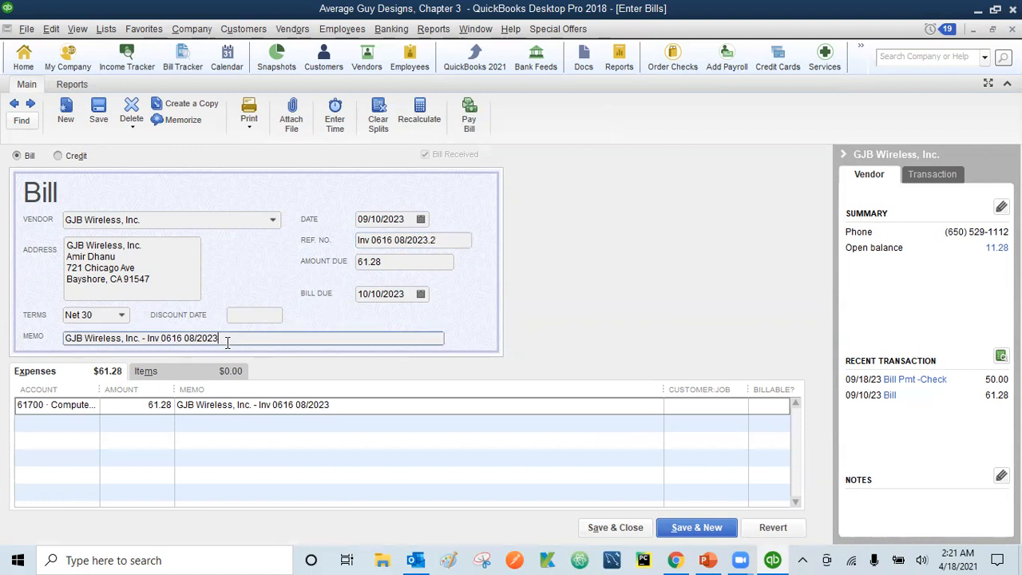
text(.2)
Step: Append .2 to the 61700 expense line's memo, save and close the bill with the changes recorded, and close the search
click(336, 405)
click(336, 403)
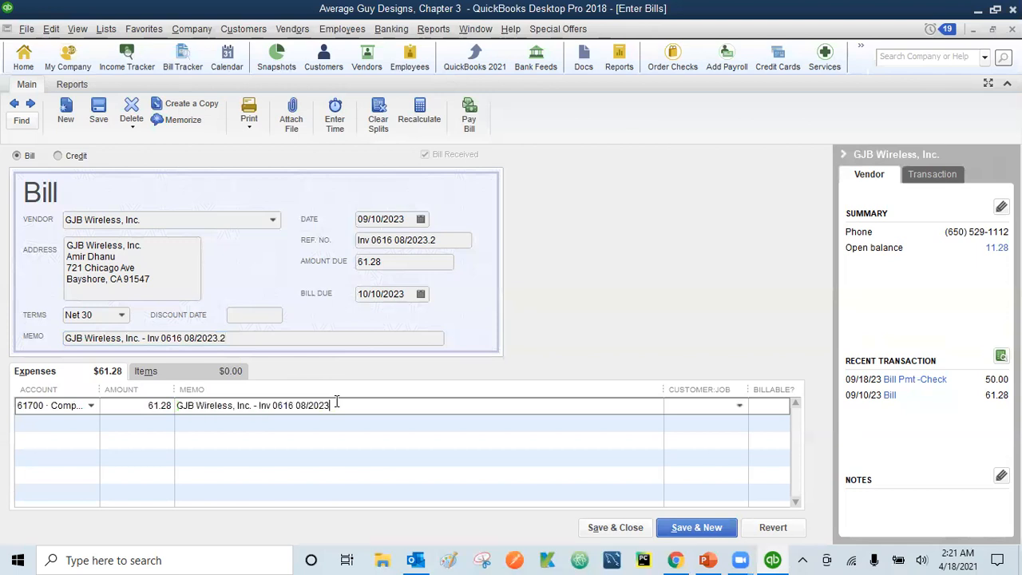
text(.2)
click(638, 529)
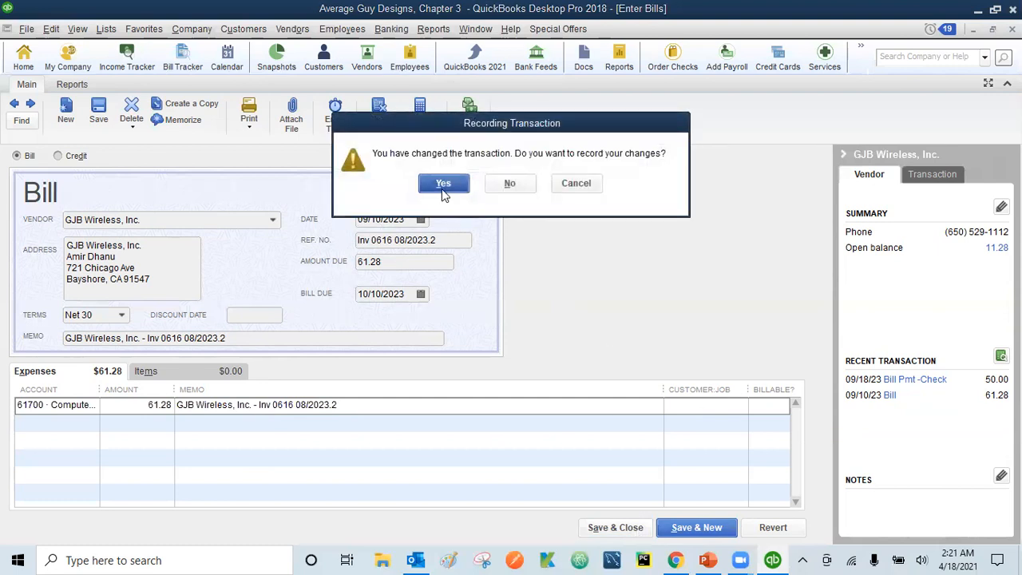
click(443, 186)
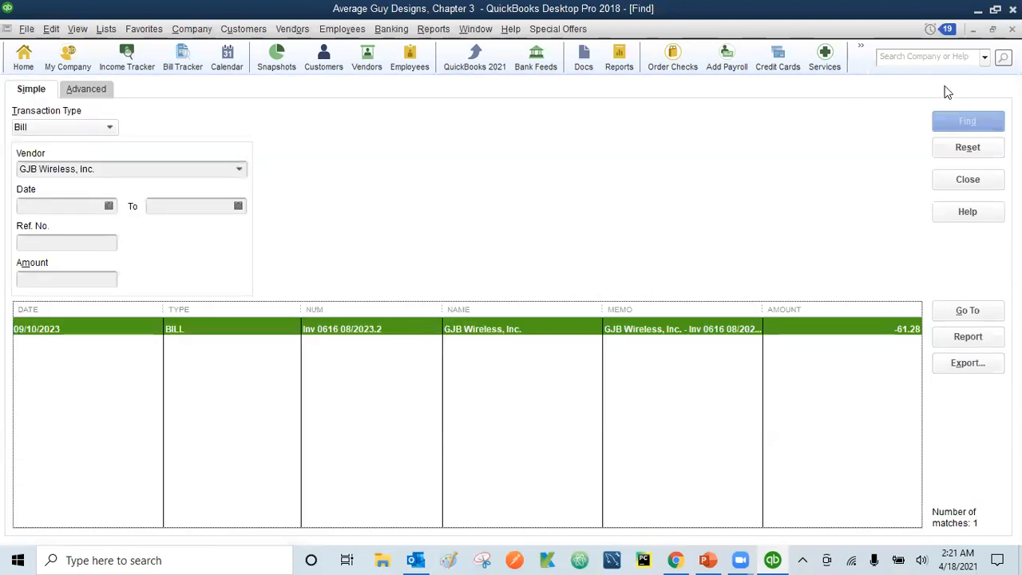
click(1012, 29)
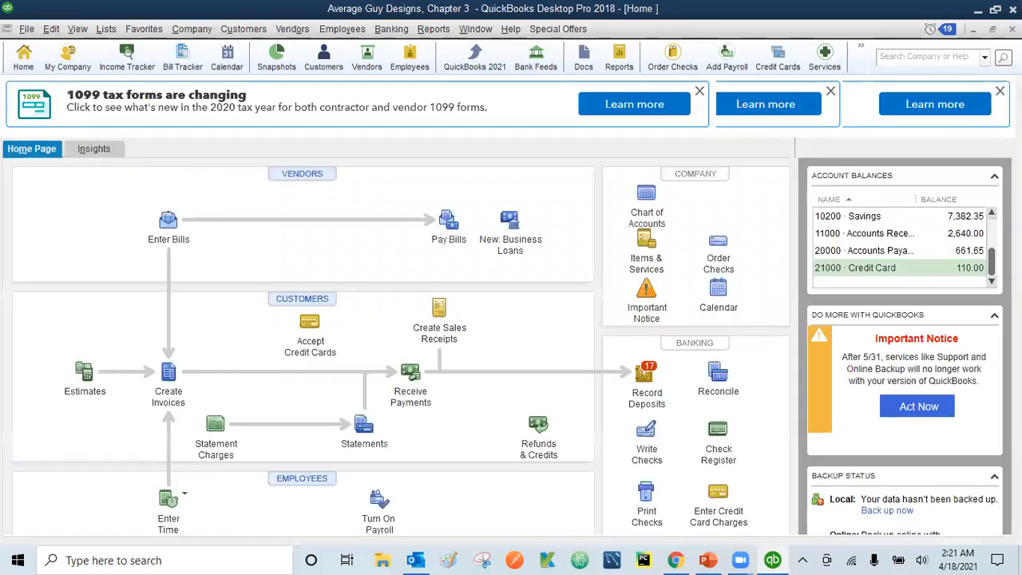